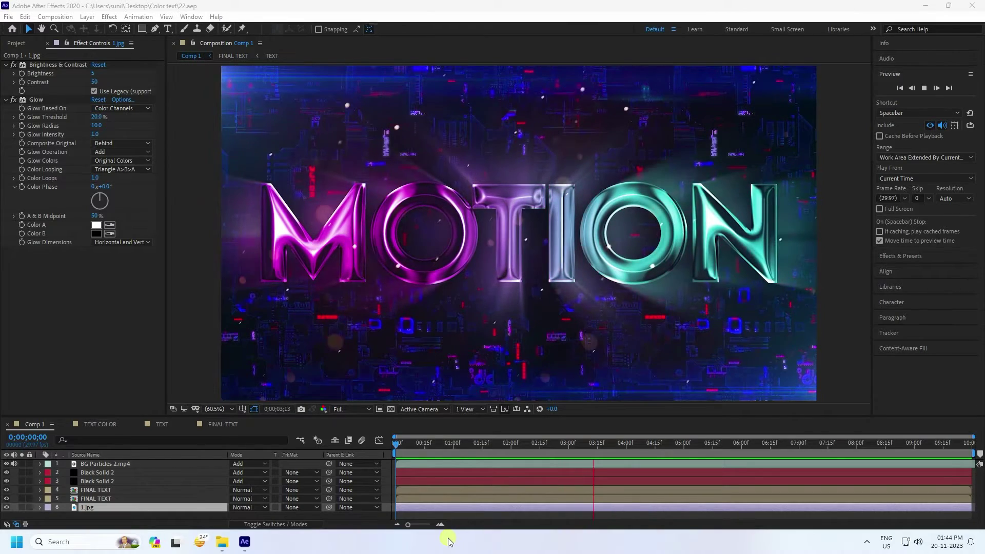
pyautogui.click(573, 237)
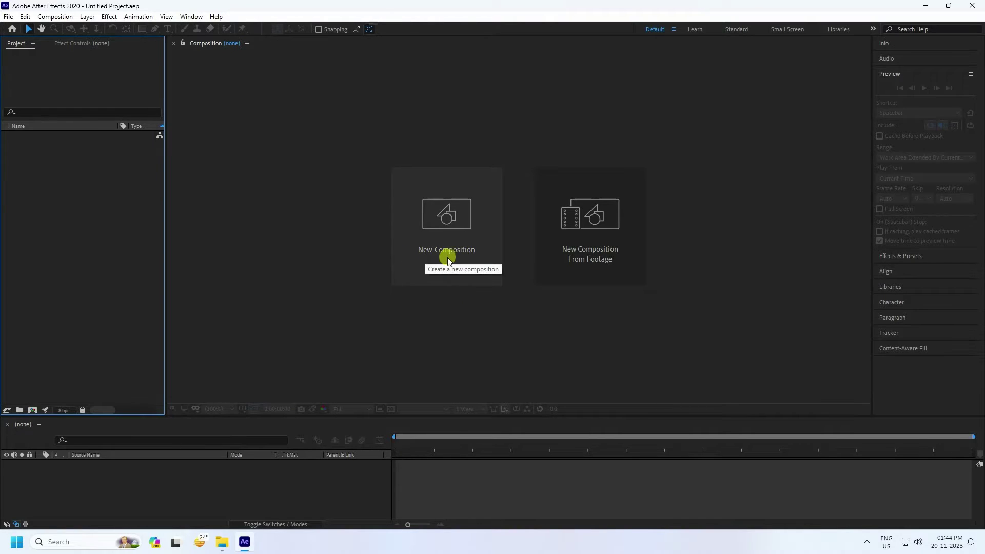
# Create a composition using the HDTV 1080 29.97 preset with a 10-second duration.
pyautogui.click(439, 254)
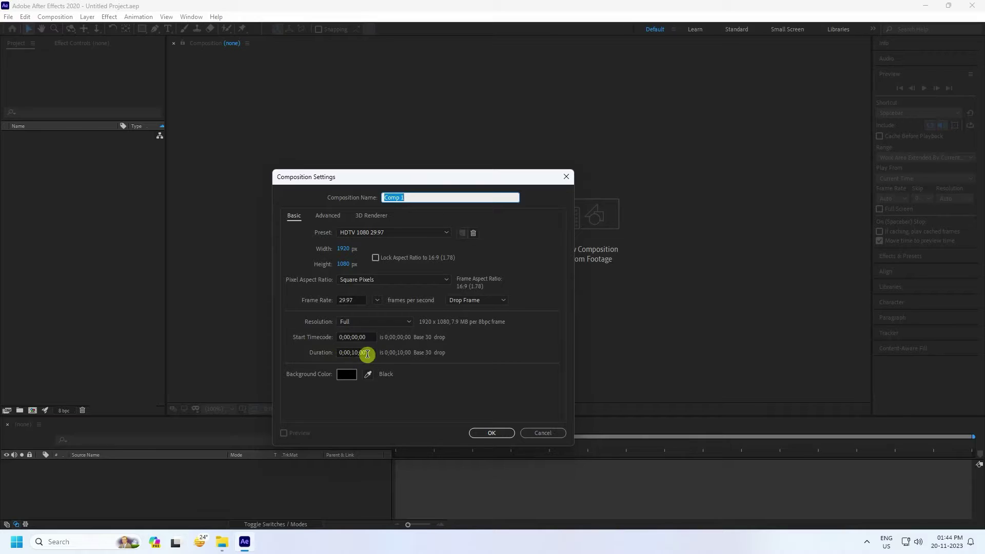
pyautogui.click(497, 434)
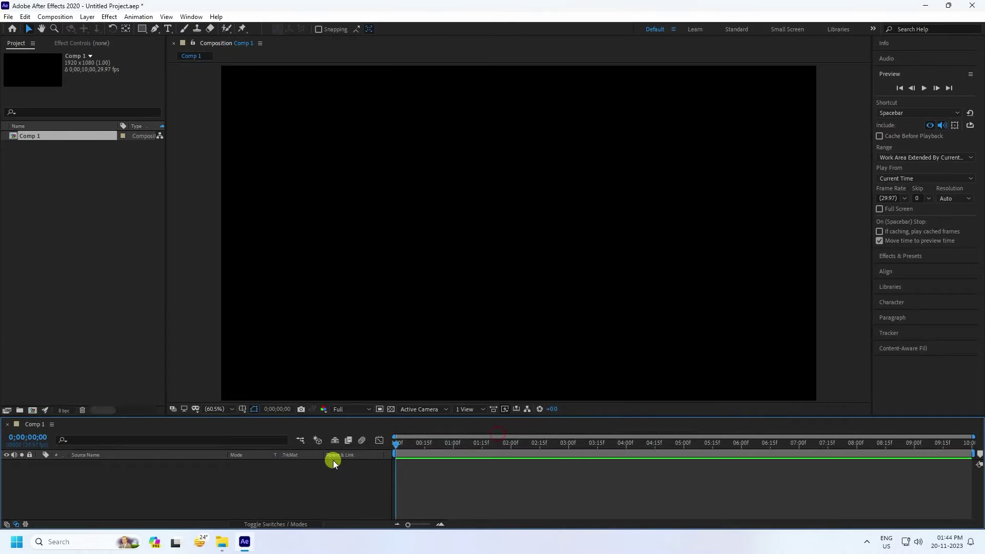
# Add a text layer reading MOTION to the composition and return to the Selection tool.
pyautogui.click(168, 29)
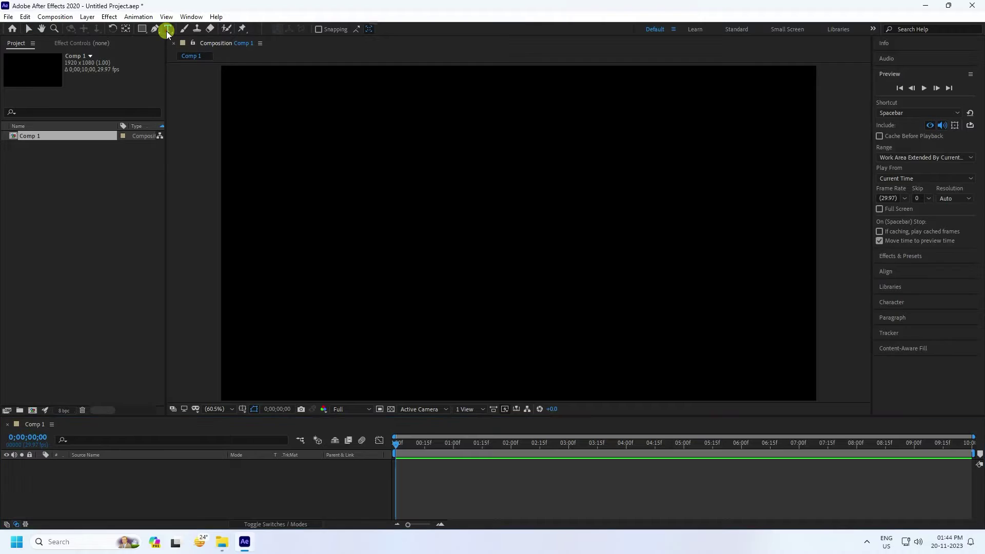
pyautogui.click(306, 233)
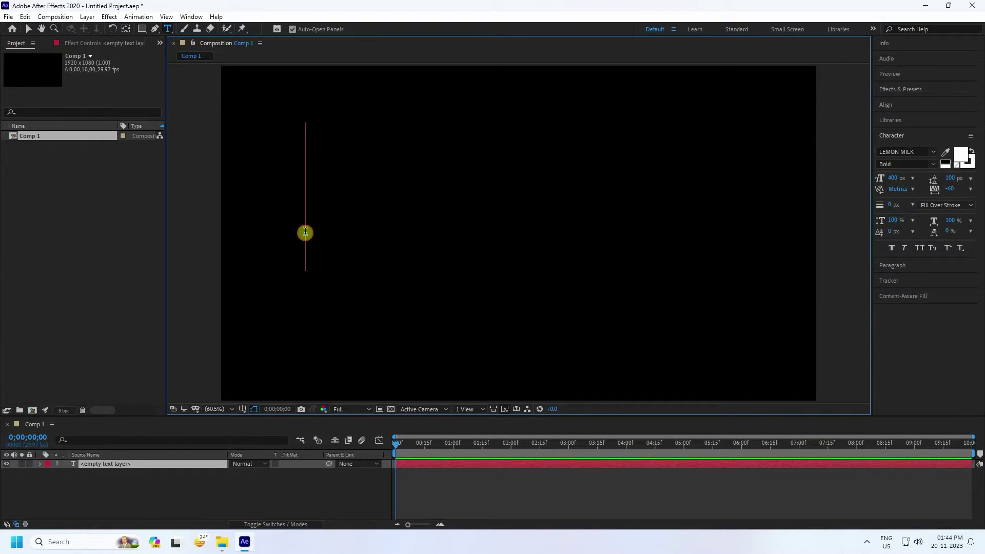
pyautogui.write('MOTION')
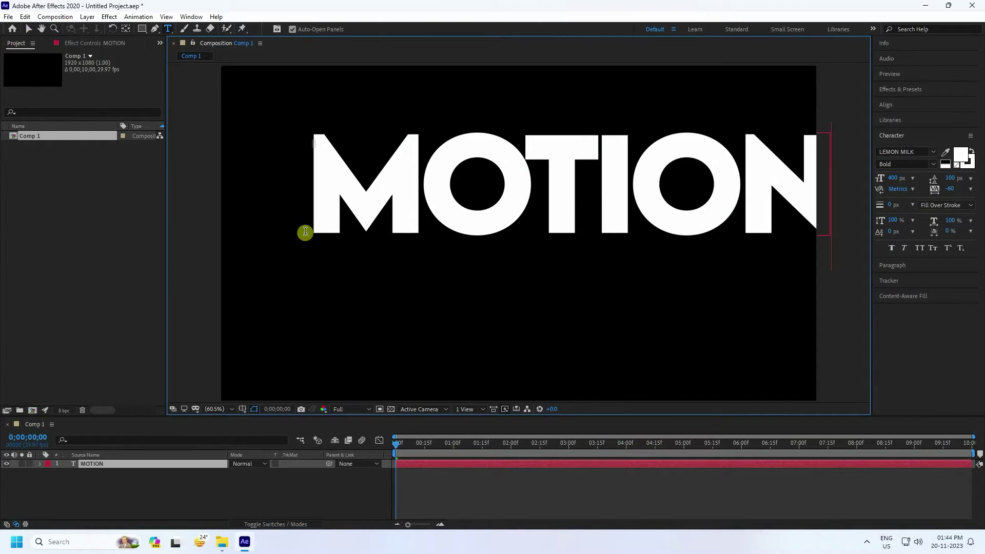
pyautogui.click(29, 28)
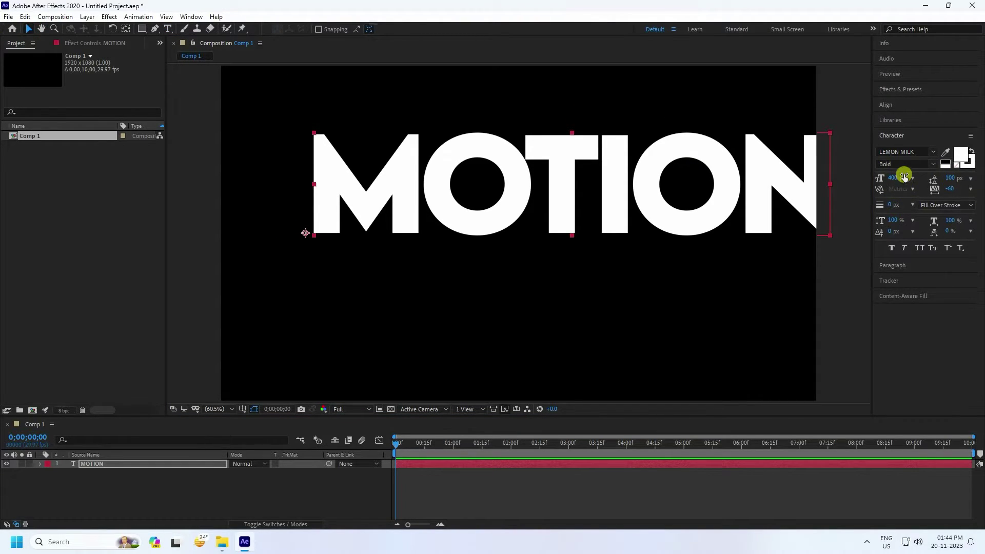
# Center the MOTION text horizontally and vertically in the composition, and move its anchor point to the text's center.
pyautogui.click(887, 105)
pyautogui.click(900, 131)
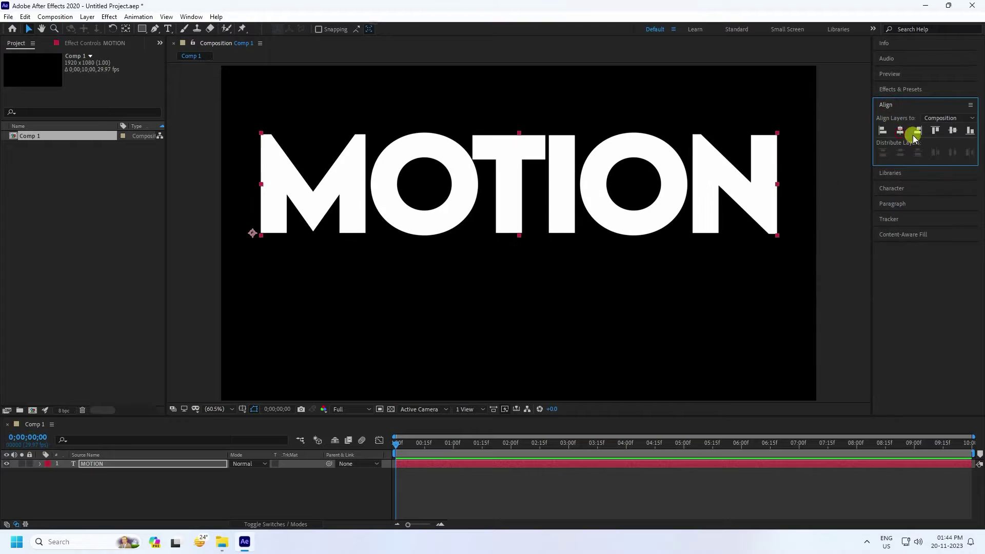
pyautogui.click(948, 135)
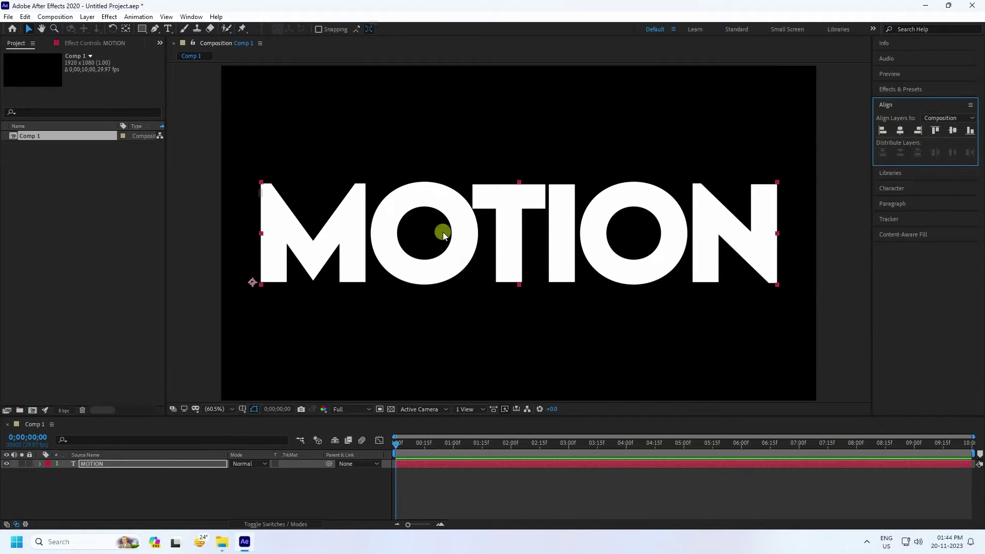
pyautogui.click(527, 233)
pyautogui.hotkey('ctrl', 'alt', 'Home')
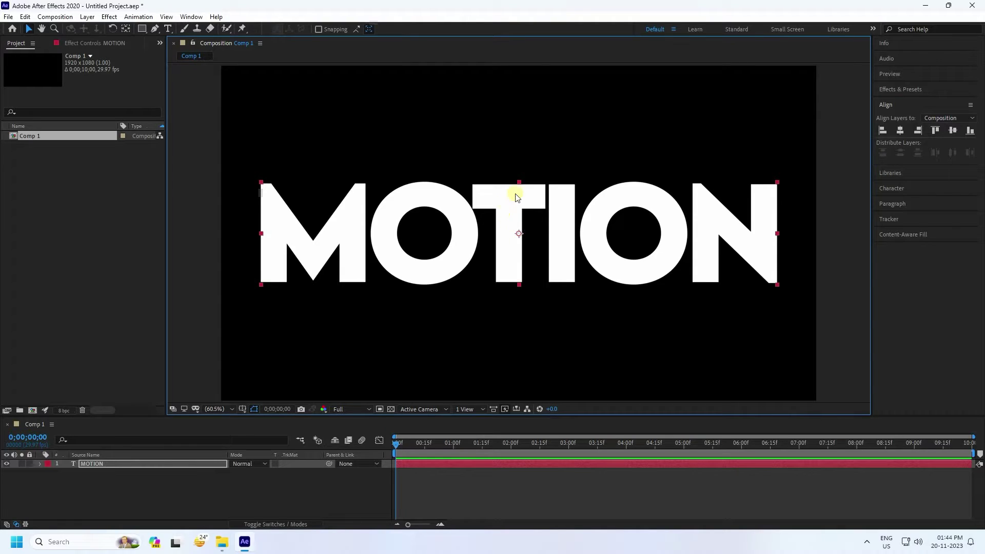
# Pre-compose the MOTION text layer into a new composition named TEXT.
pyautogui.rightClick(94, 464)
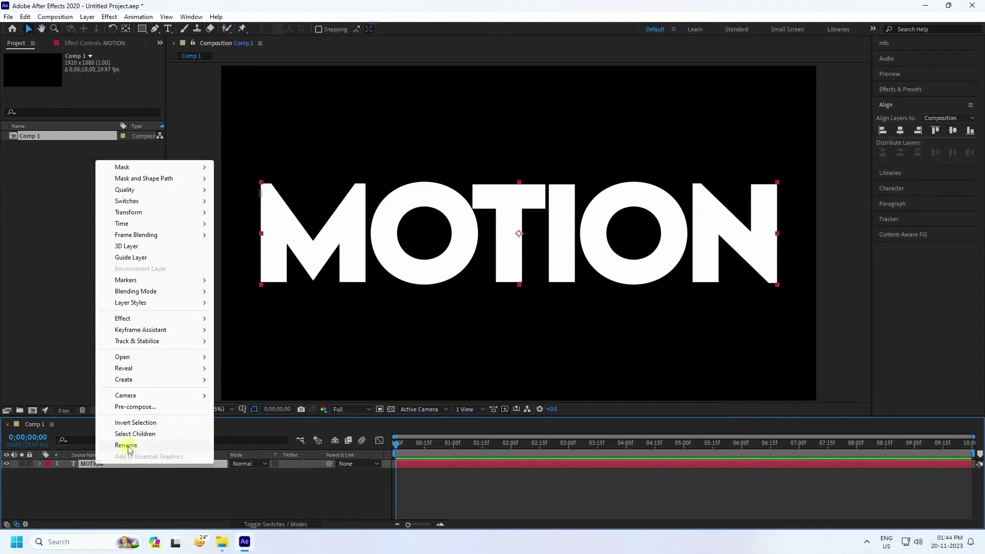
pyautogui.click(135, 406)
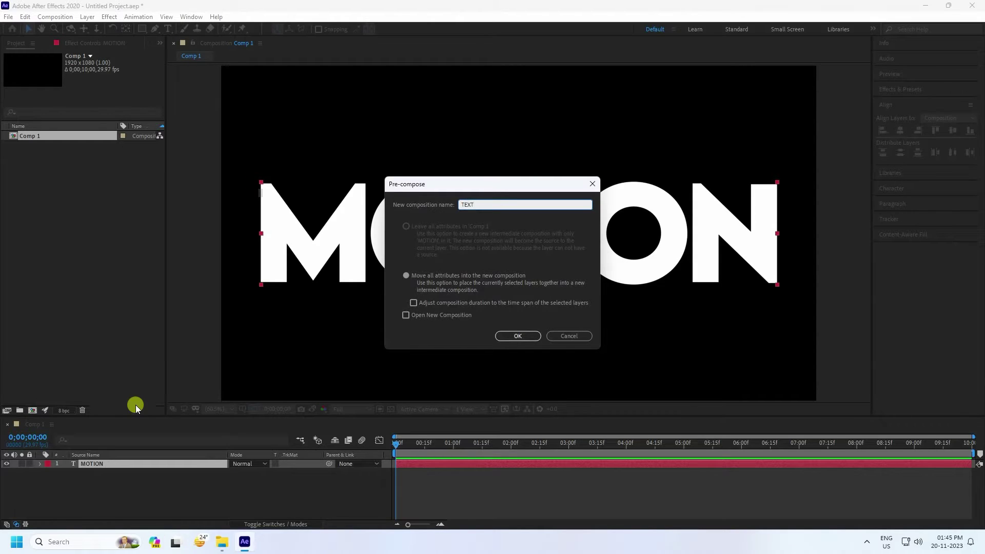
pyautogui.write('TEXT')
pyautogui.click(503, 336)
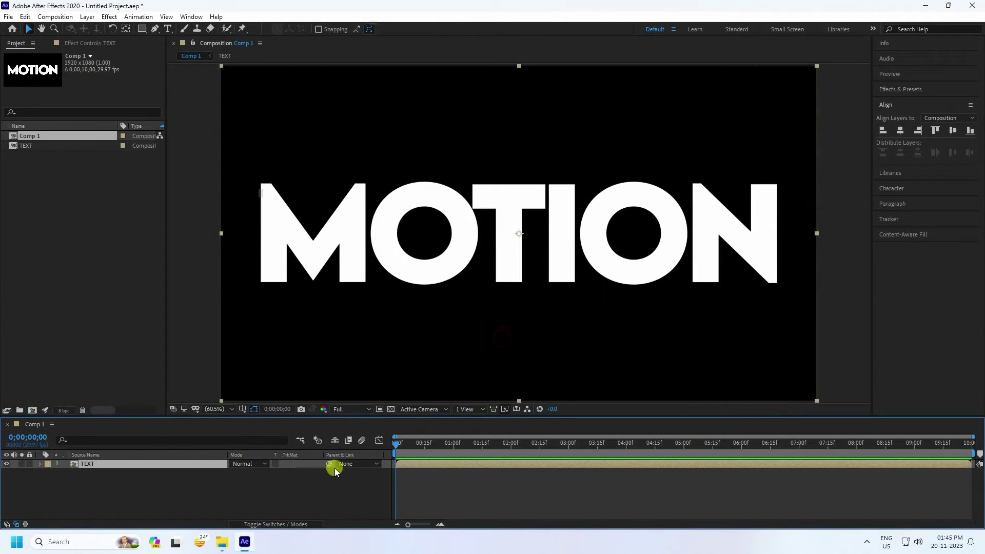
# Add a new 1920 x 1080 px black solid layer above the TEXT layer.
pyautogui.rightClick(176, 495)
pyautogui.click(202, 380)
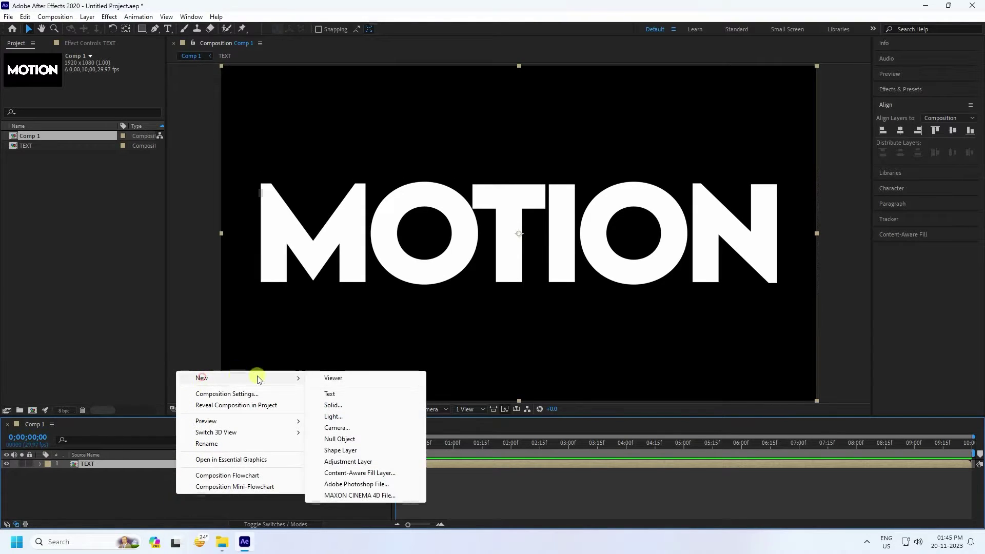
pyautogui.click(343, 407)
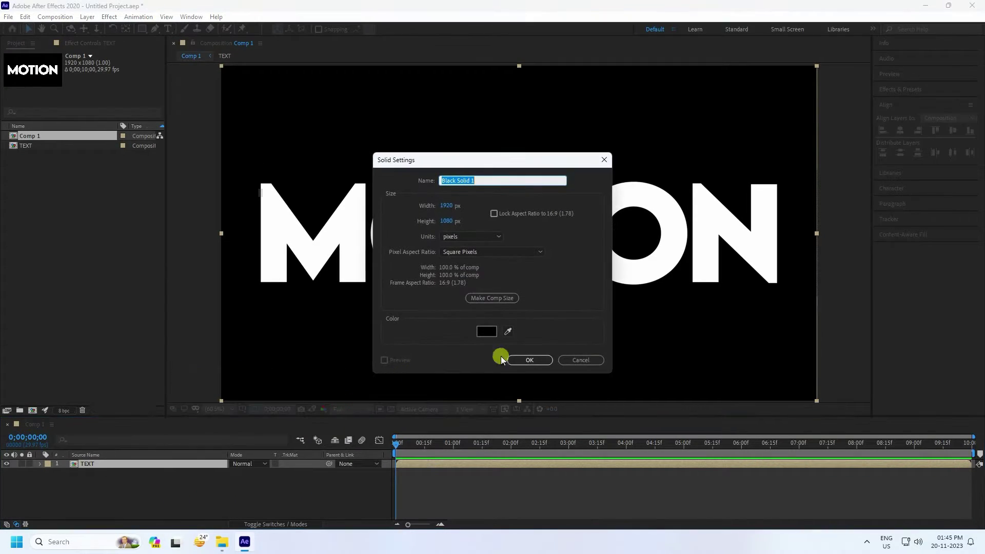
pyautogui.click(525, 363)
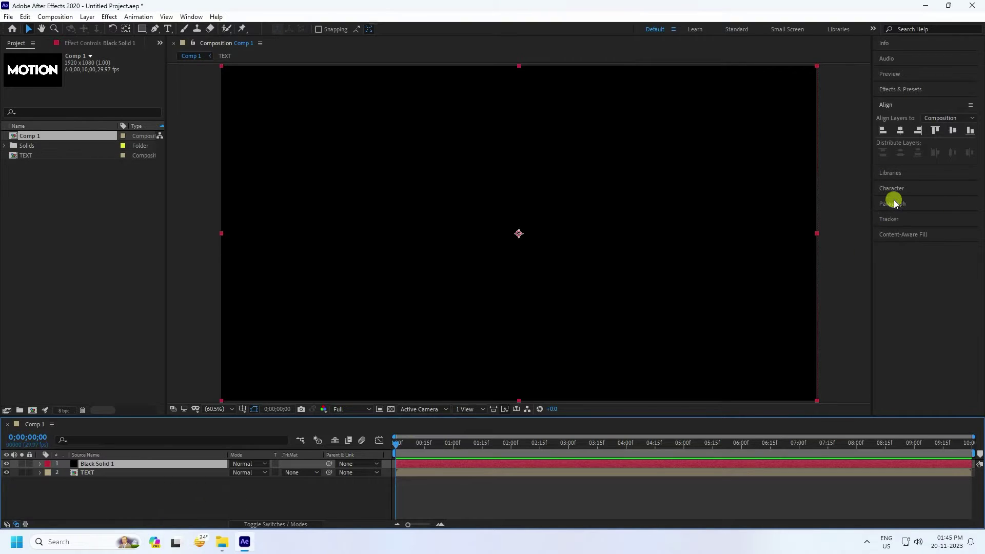
# Find the Fractal Noise effect and apply it to the black solid layer.
pyautogui.click(891, 89)
pyautogui.click(902, 103)
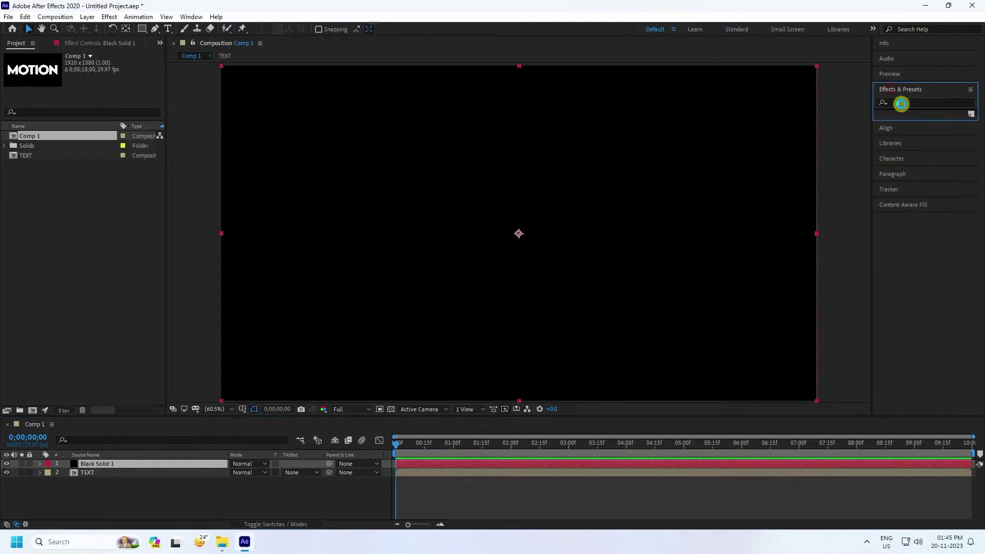
pyautogui.write('frac')
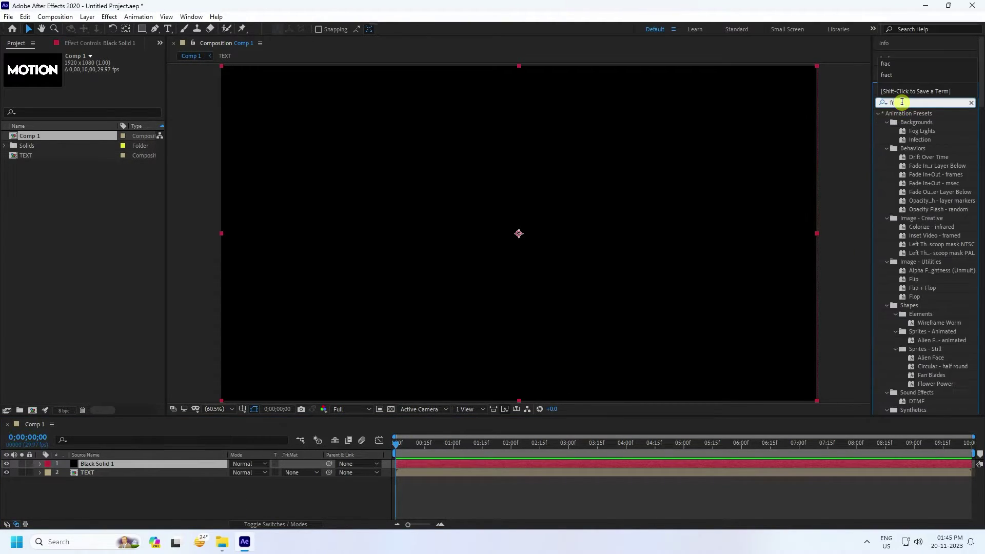
pyautogui.click(923, 183)
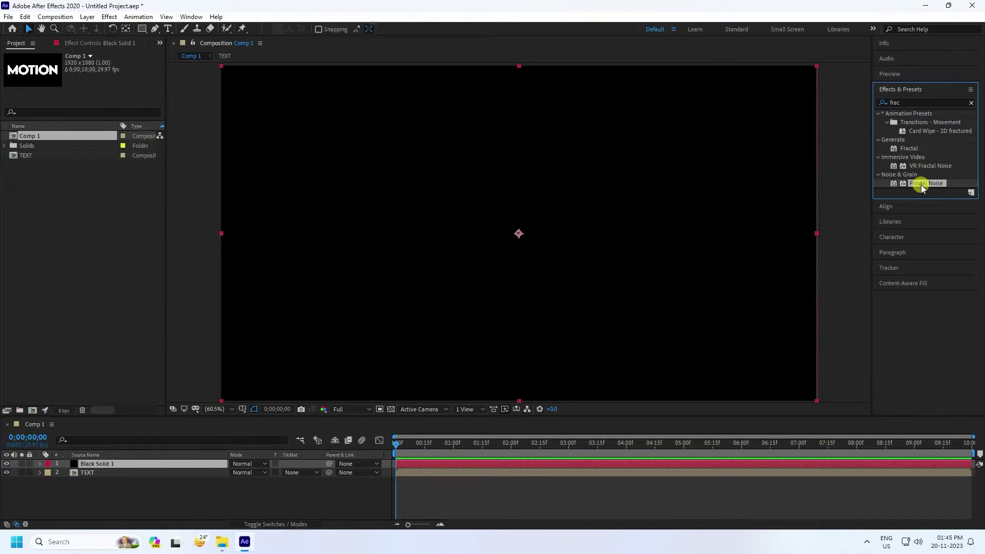
pyautogui.moveTo(934, 180); pyautogui.dragTo(115, 463)
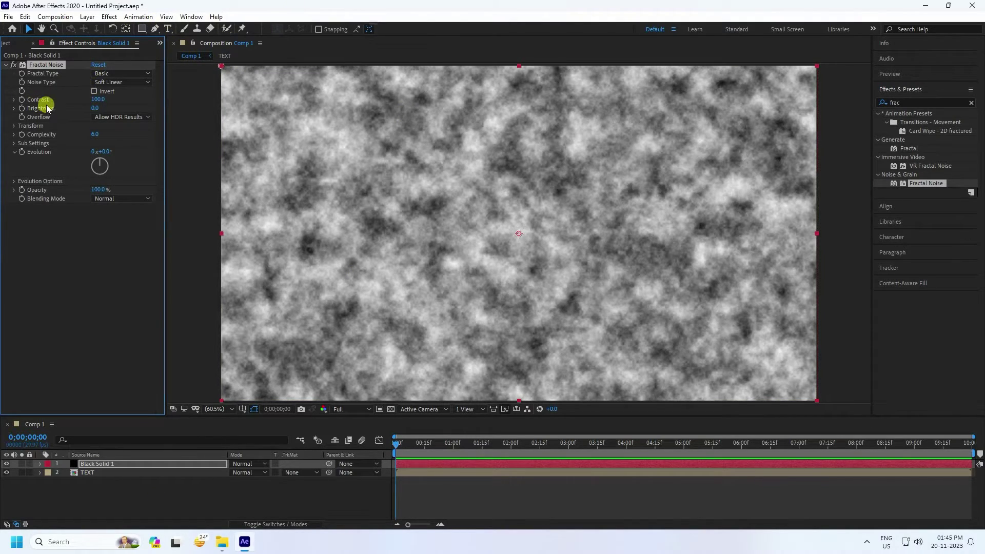
# Set the Fractal Noise contrast to 150, brightness to -25 and complexity to 1.
pyautogui.click(101, 99)
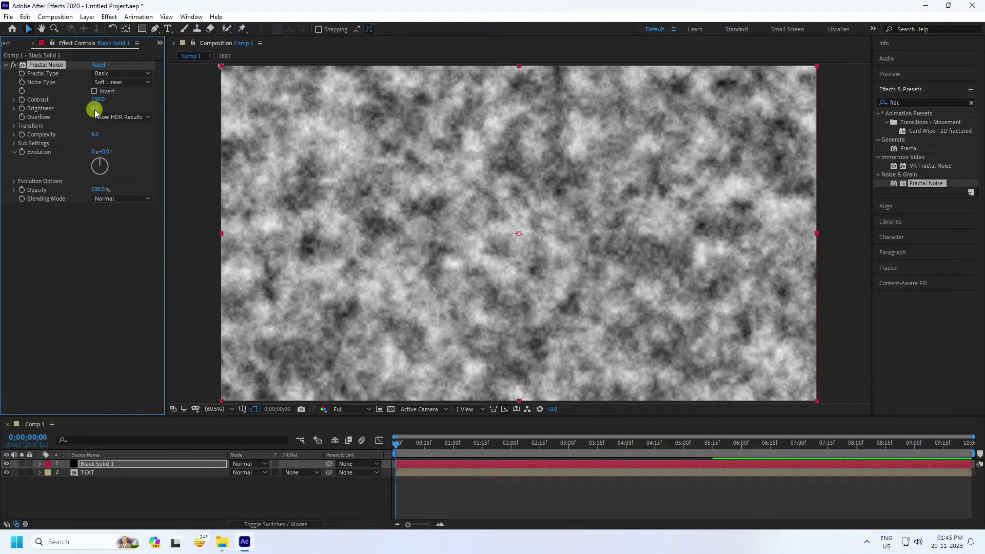
pyautogui.moveTo(95, 110); pyautogui.dragTo(83, 110)
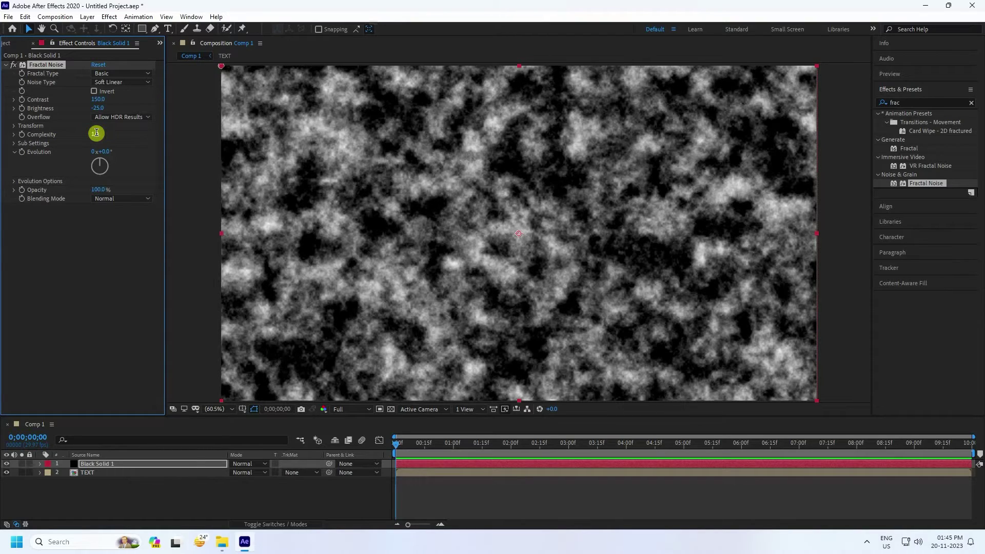
pyautogui.press('Return')
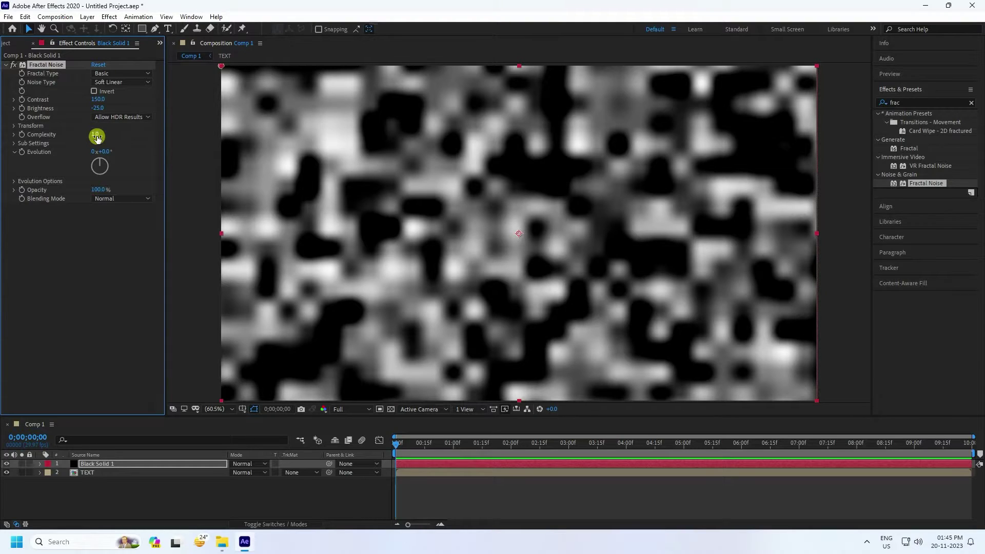
# Turn off uniform scaling in the Fractal Noise transform settings and raise the scale height to 605.
pyautogui.click(13, 128)
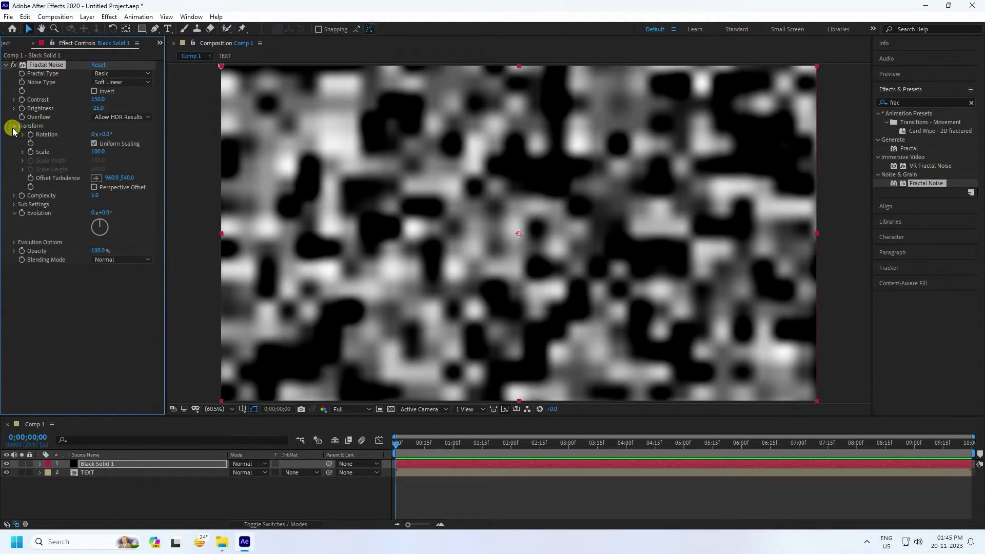
pyautogui.click(94, 144)
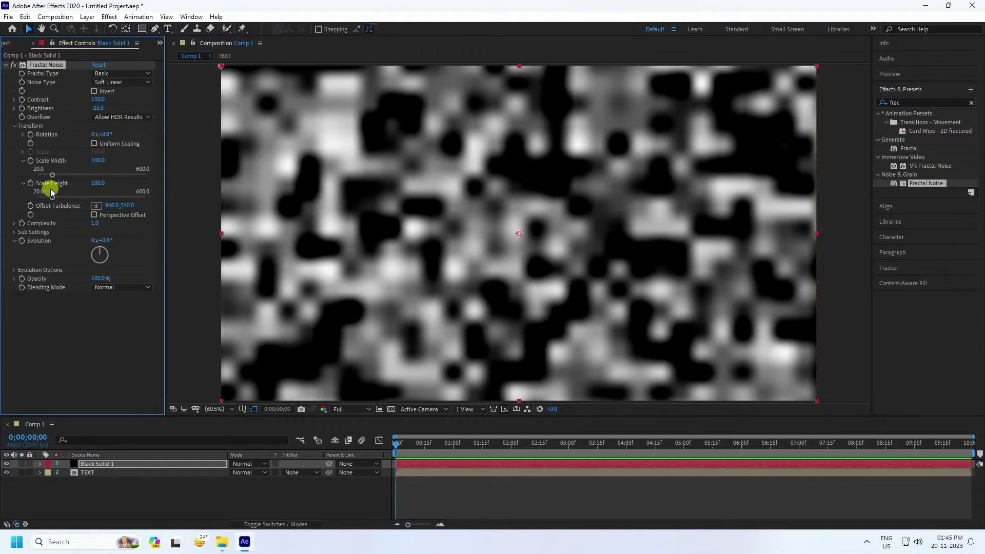
pyautogui.moveTo(97, 184); pyautogui.dragTo(352, 178)
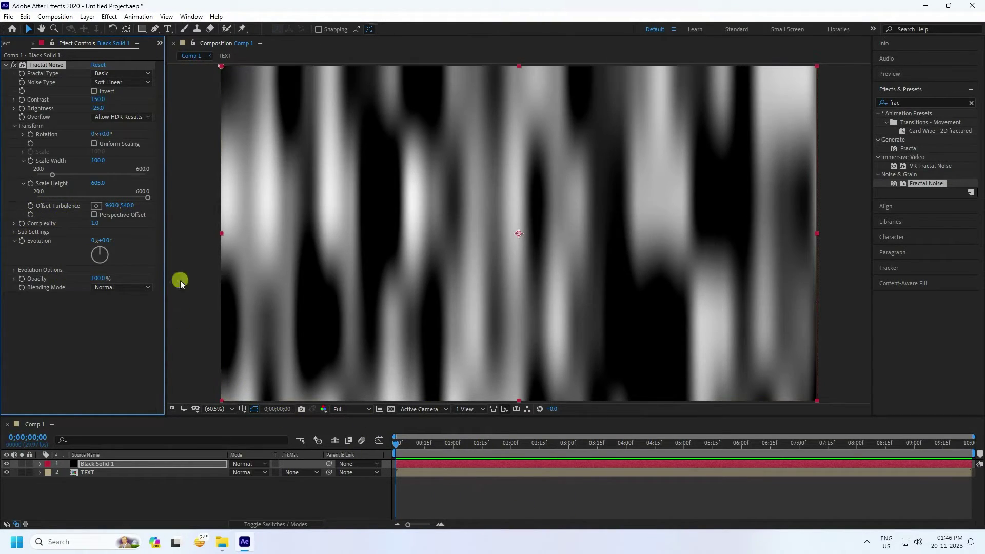
# Animate the noise's Offset Turbulence with a keyframe at the first frame and a horizontal value of 1440 at 0;00;09;29.
pyautogui.click(31, 206)
pyautogui.moveTo(398, 444); pyautogui.dragTo(980, 478)
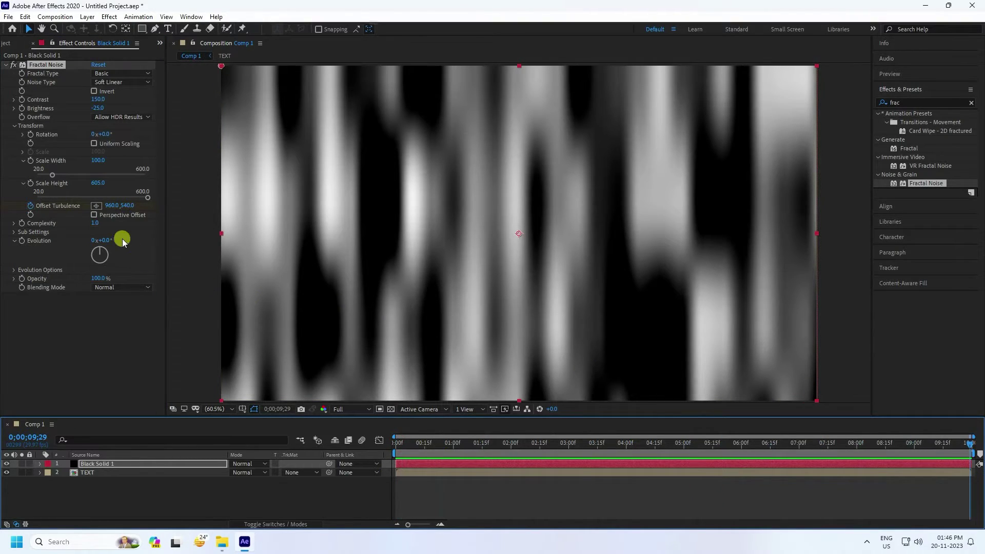
pyautogui.click(111, 207)
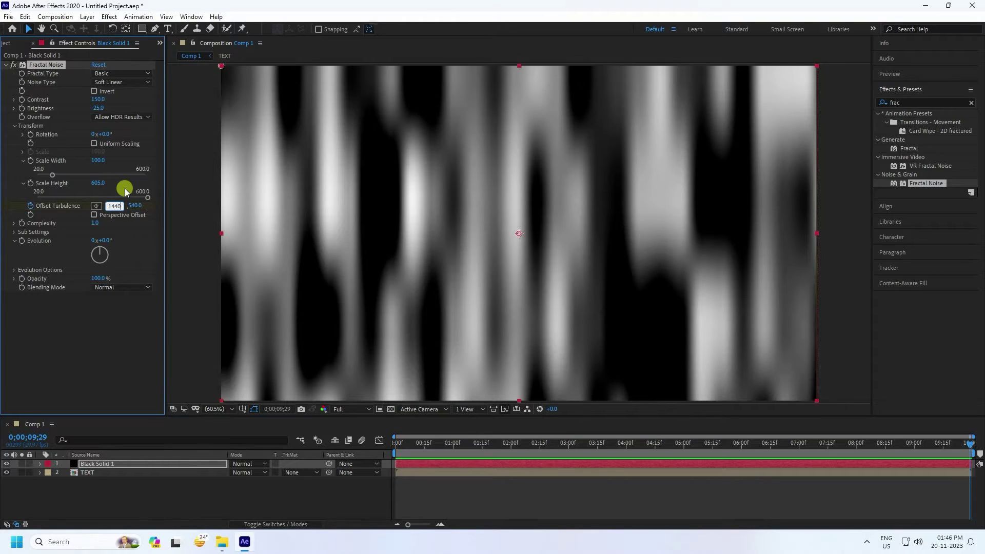
pyautogui.press('Return')
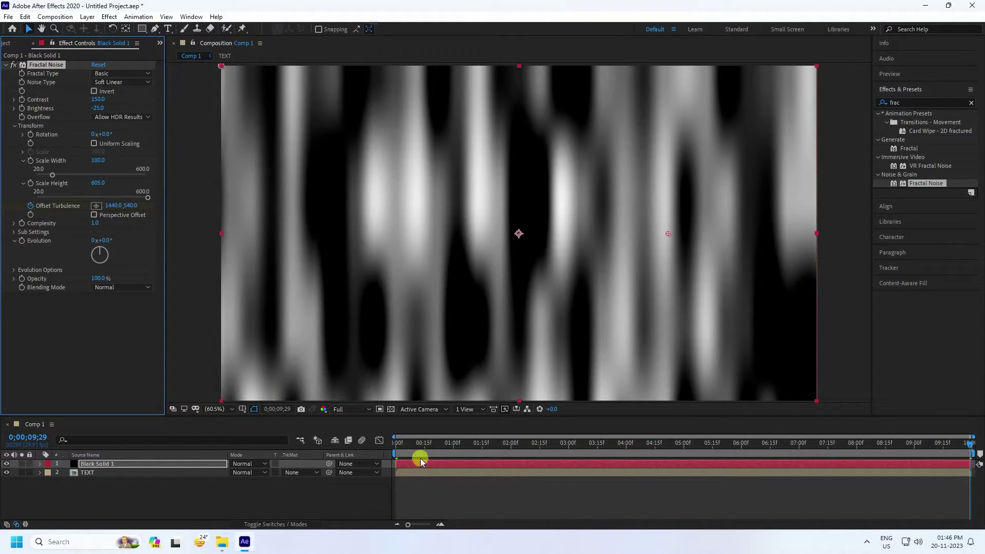
# Preview the animated noise from the start of the composition.
pyautogui.moveTo(420, 457); pyautogui.dragTo(378, 446)
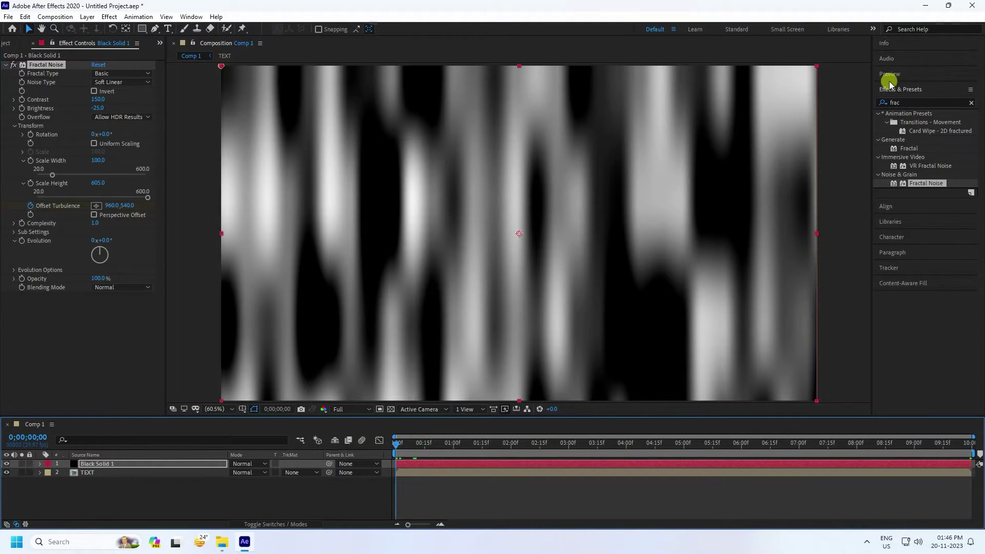
pyautogui.click(890, 75)
pyautogui.click(925, 88)
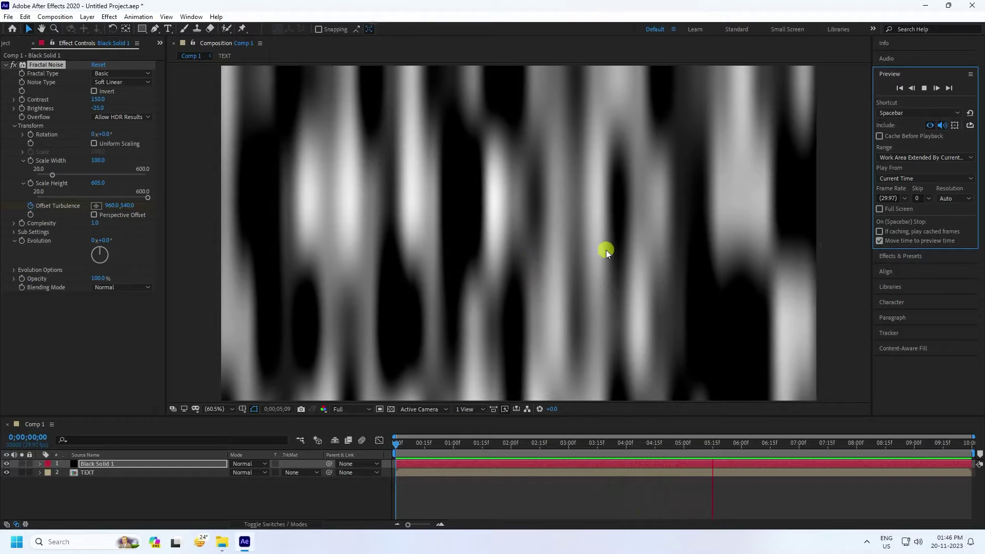
pyautogui.click(924, 89)
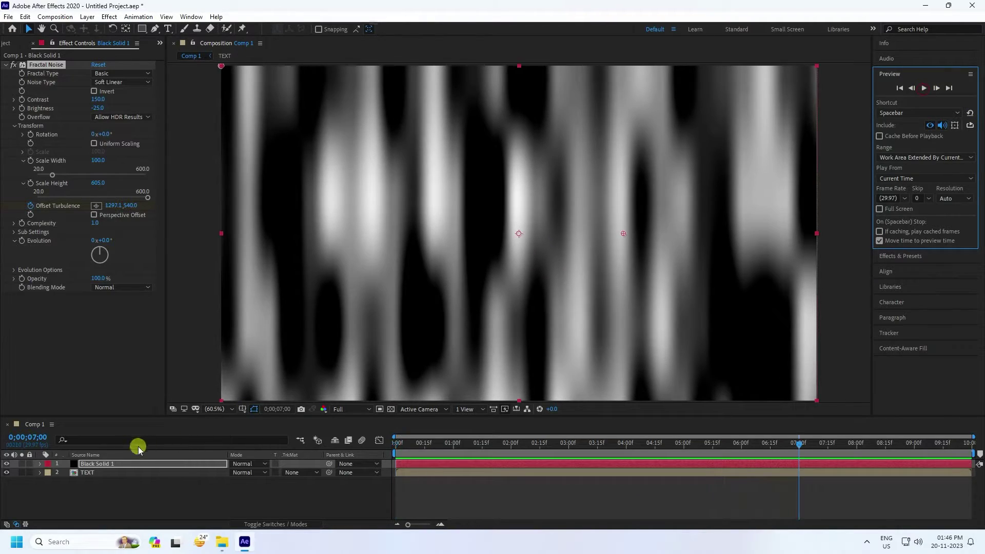
# Pre-compose the Fractal Noise solid as MAP, moving all attributes into the new composition.
pyautogui.rightClick(101, 464)
pyautogui.click(134, 405)
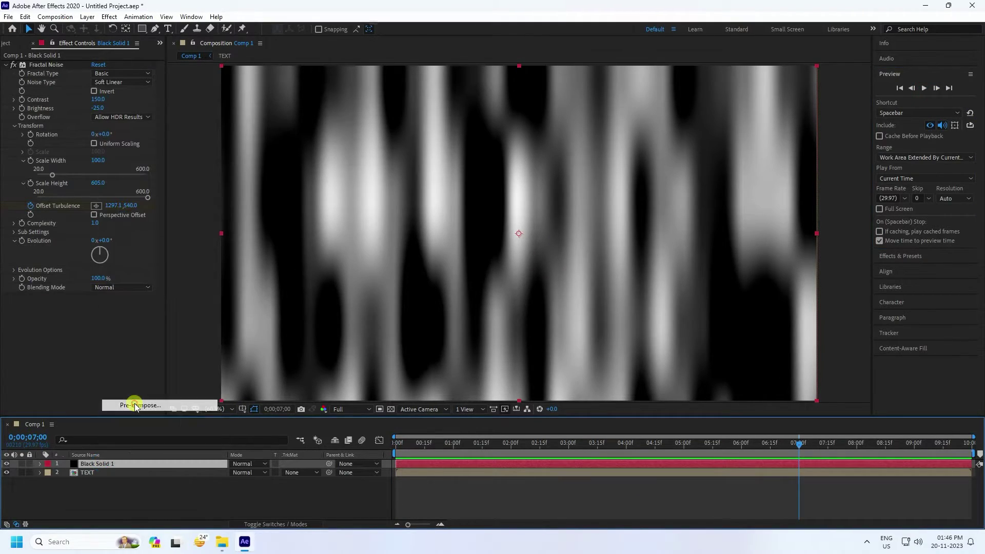
pyautogui.write('MAP')
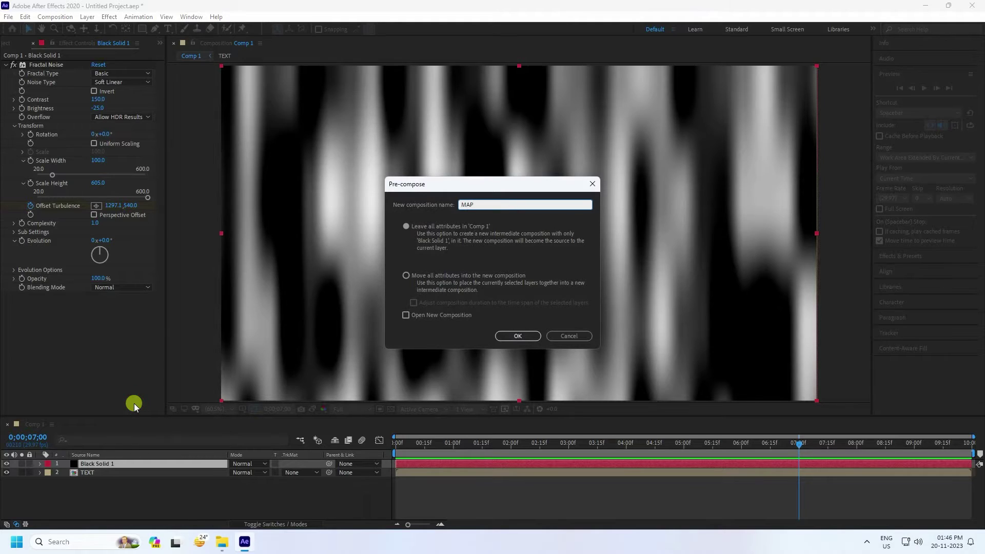
pyautogui.click(470, 282)
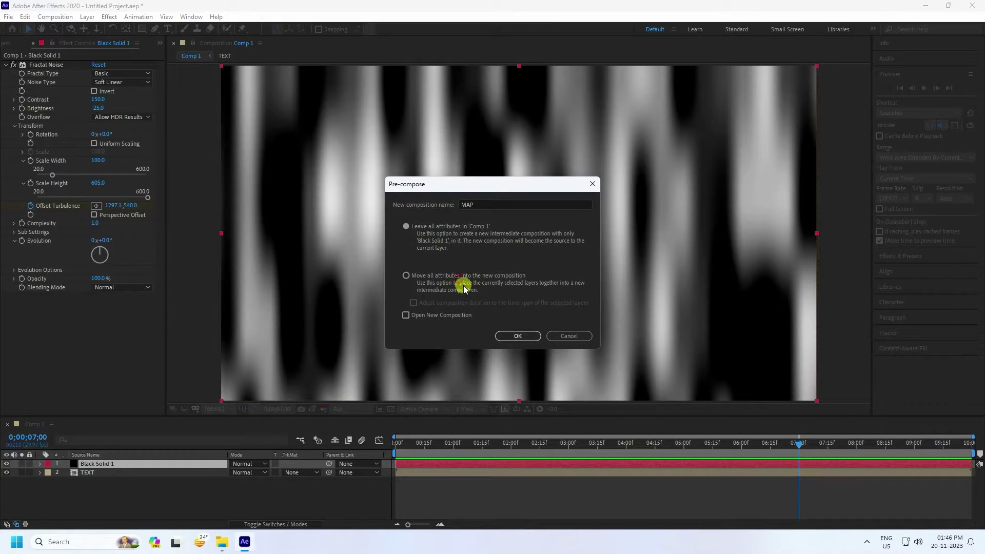
pyautogui.click(461, 278)
pyautogui.click(516, 336)
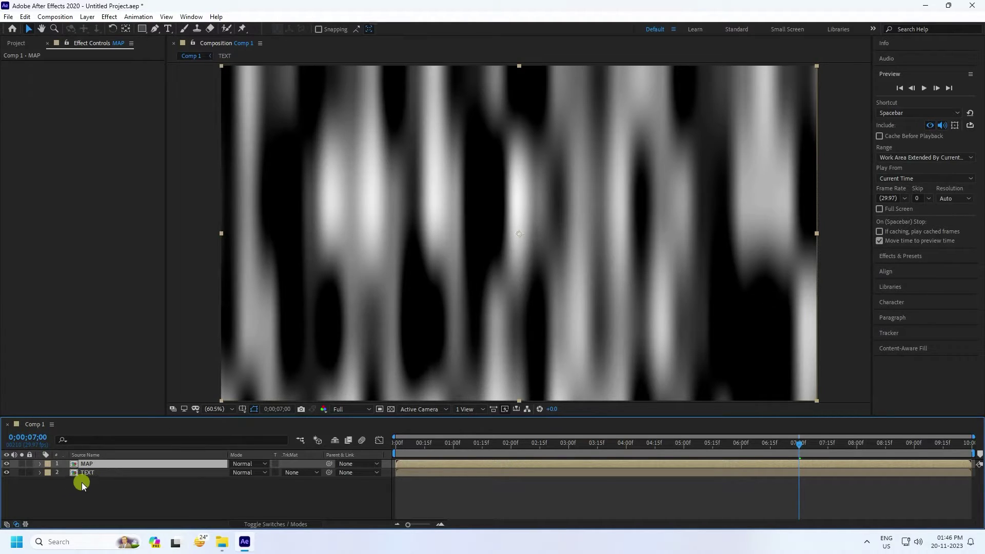
# Place the MAP layer below TEXT and set its track matte to Alpha Matte "TEXT".
pyautogui.moveTo(90, 464); pyautogui.dragTo(91, 482)
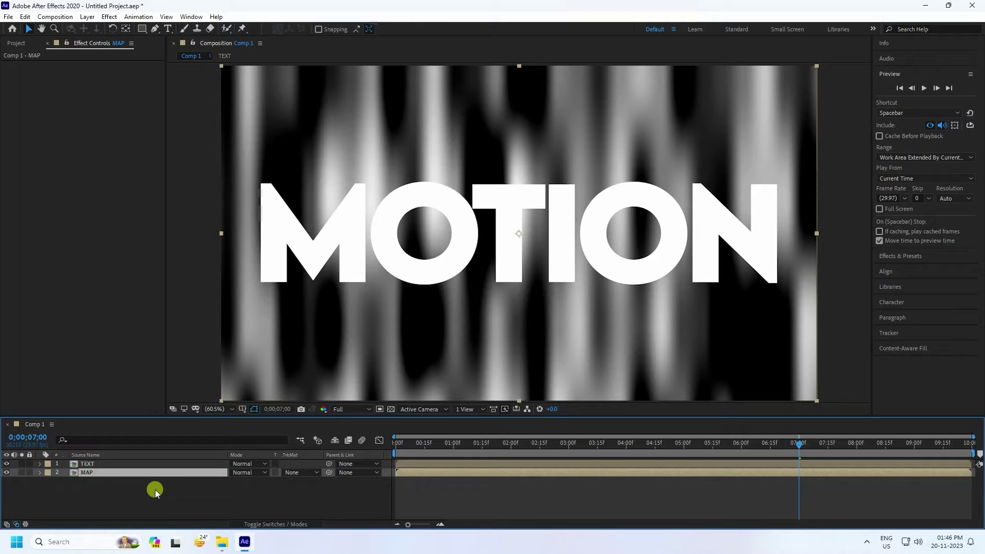
pyautogui.click(288, 472)
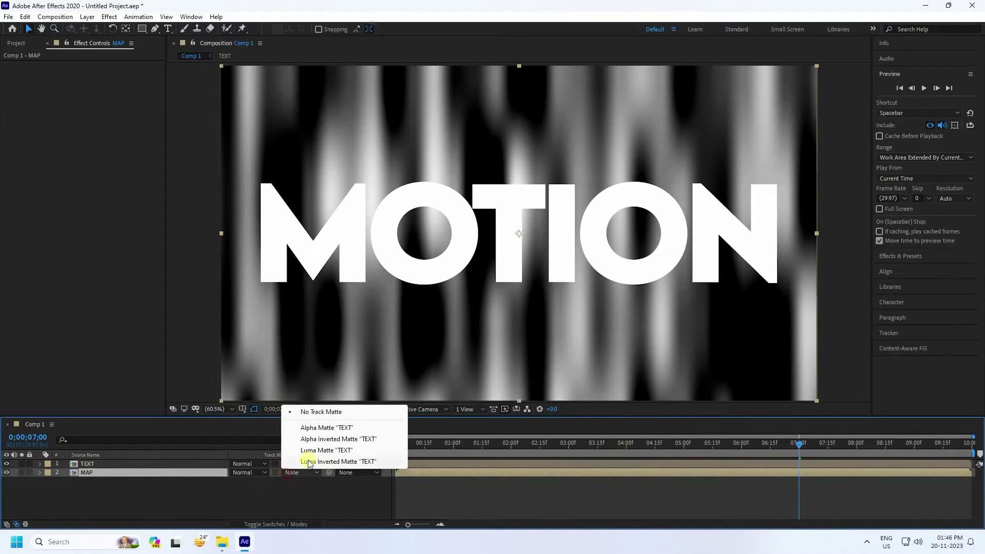
pyautogui.click(313, 428)
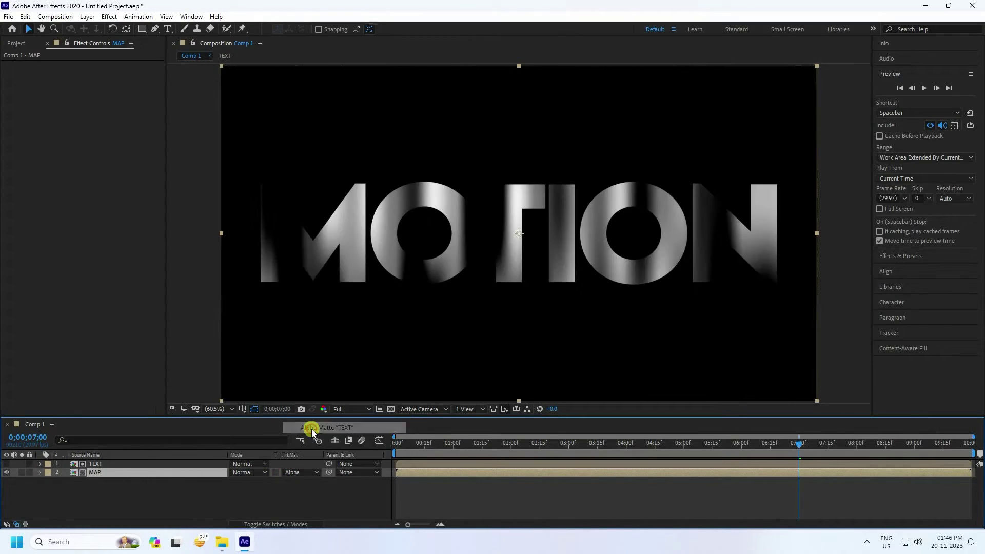
# Find the CC Glass effect and apply it to the MAP layer.
pyautogui.click(906, 255)
pyautogui.click(910, 102)
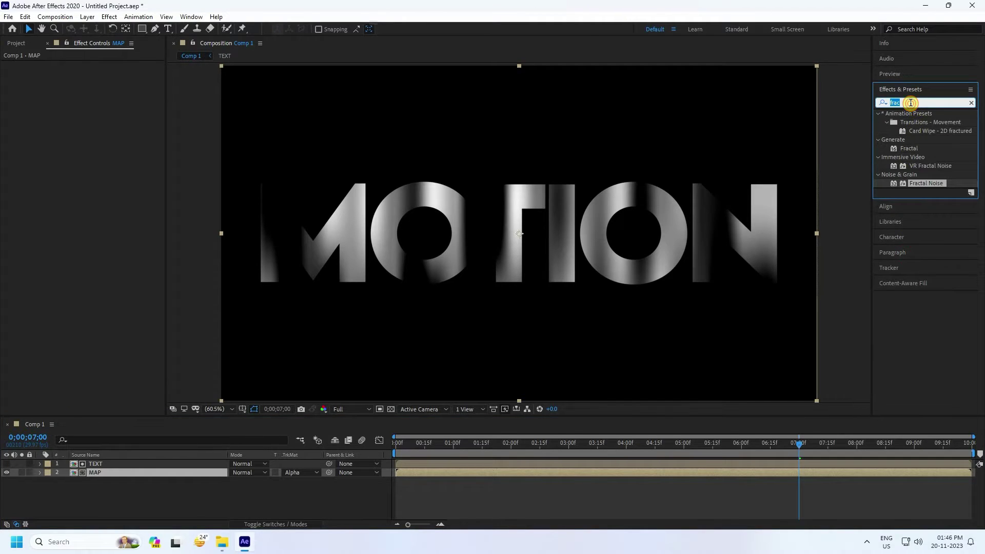
pyautogui.write('cc gl')
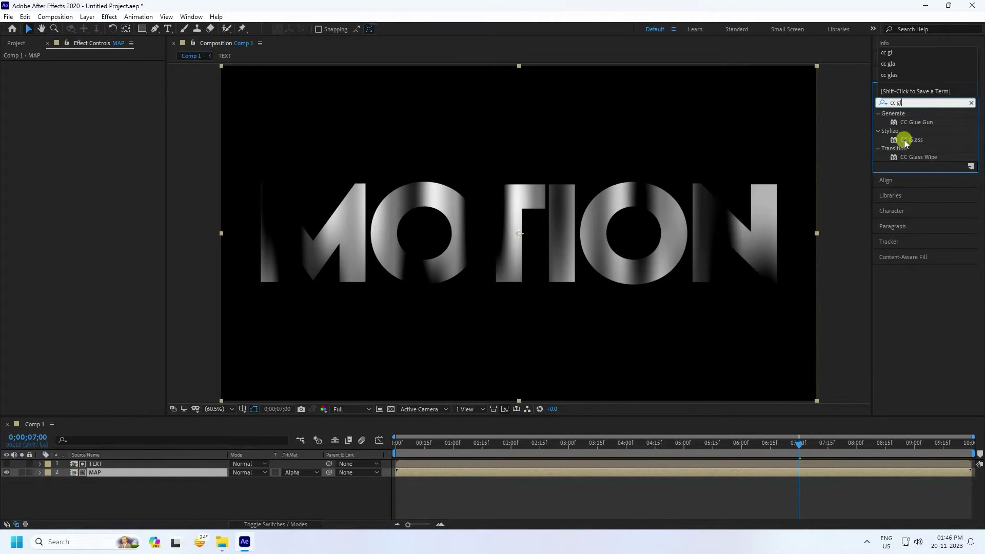
pyautogui.click(912, 140)
pyautogui.moveTo(922, 142)
pyautogui.mouseDown()
pyautogui.moveTo(297, 393)
pyautogui.moveTo(96, 461)
pyautogui.moveTo(101, 471)
pyautogui.mouseUp()
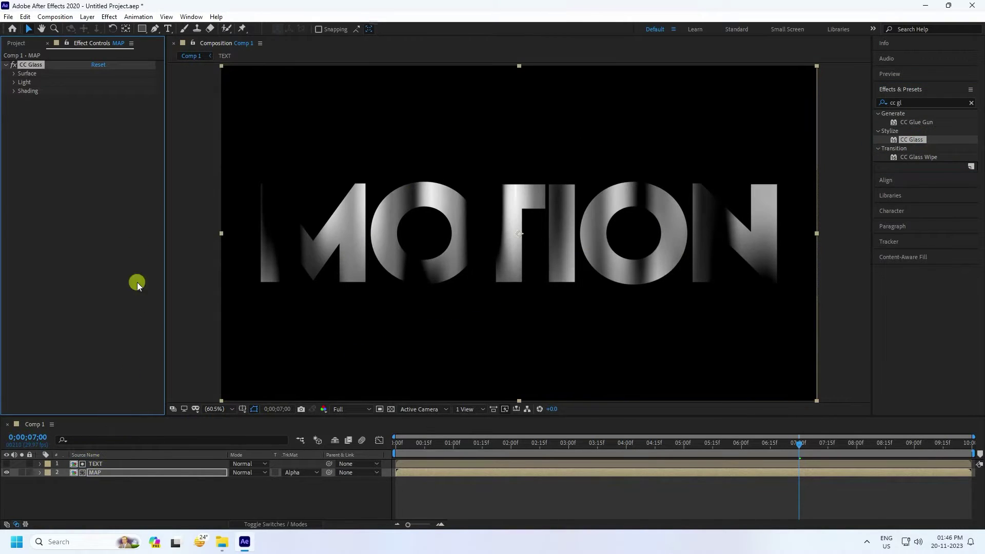
# Use the TEXT layer as the CC Glass bump map and set the surface softness to 50.
pyautogui.click(13, 75)
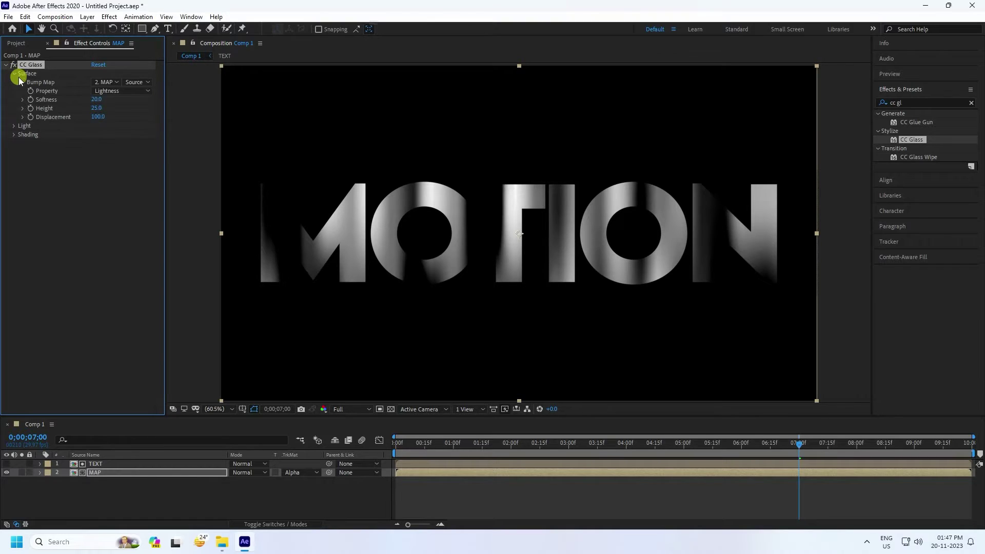
pyautogui.click(105, 83)
pyautogui.click(122, 109)
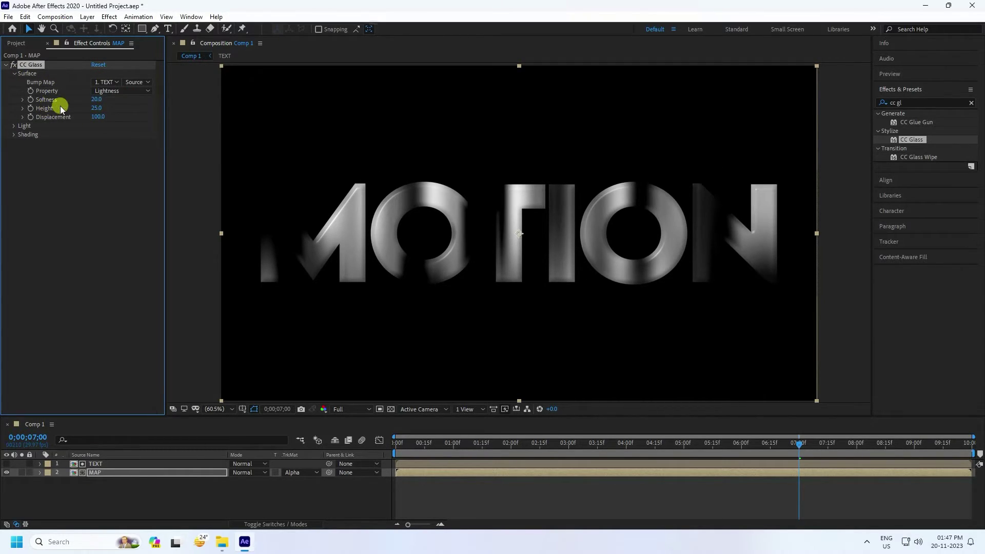
pyautogui.write('50')
pyautogui.press('Return')
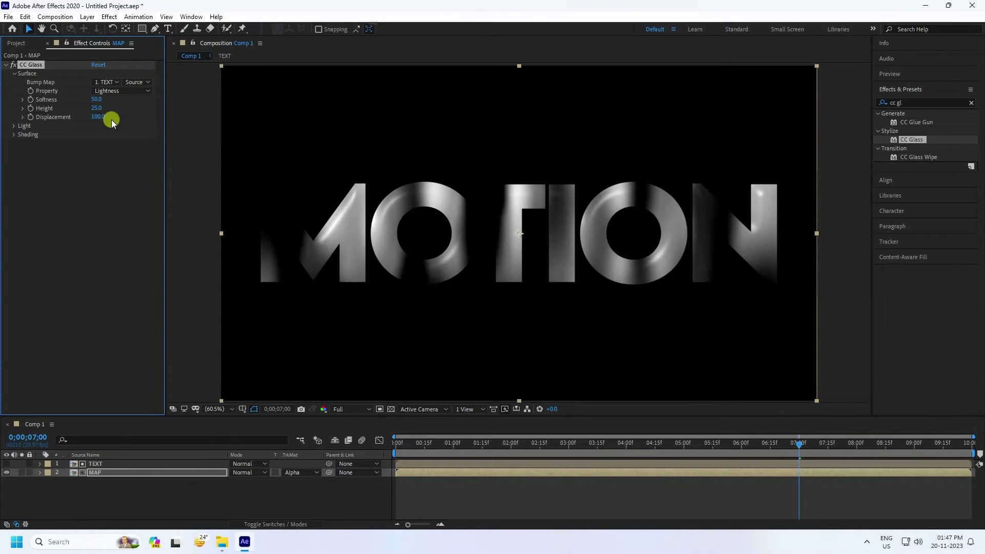
# Set the CC Glass surface height to 100 and displacement to -200.
pyautogui.moveTo(97, 108); pyautogui.dragTo(148, 110)
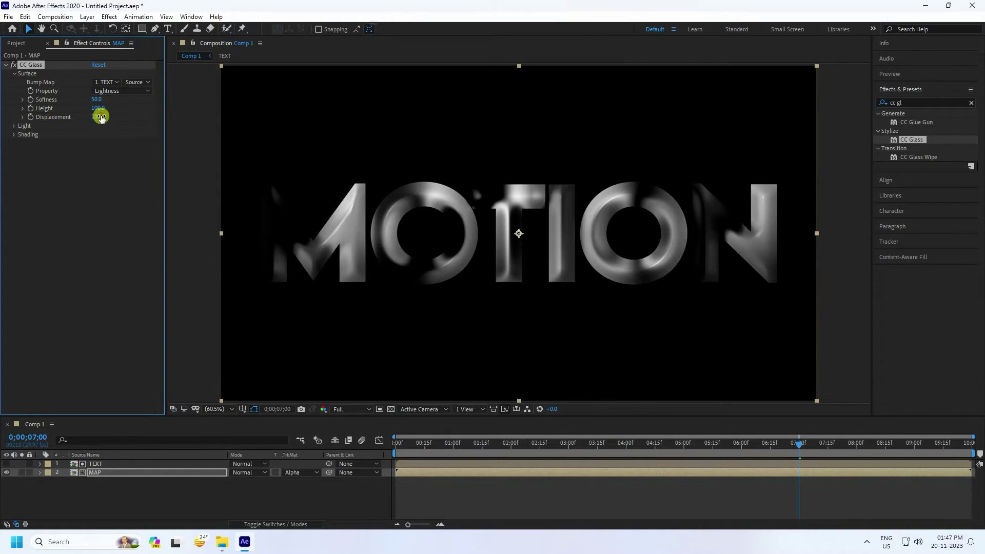
pyautogui.moveTo(100, 117); pyautogui.dragTo(169, 113)
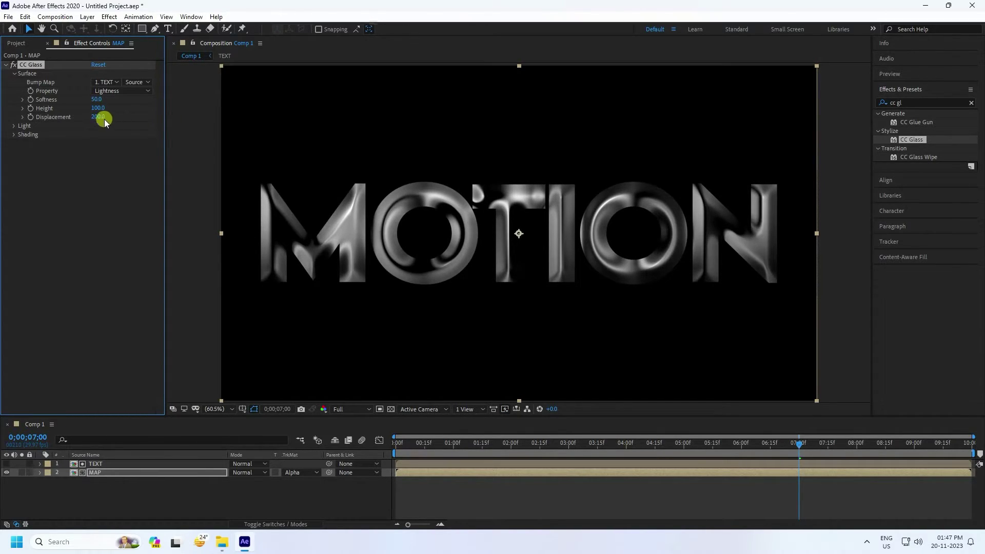
pyautogui.click(97, 118)
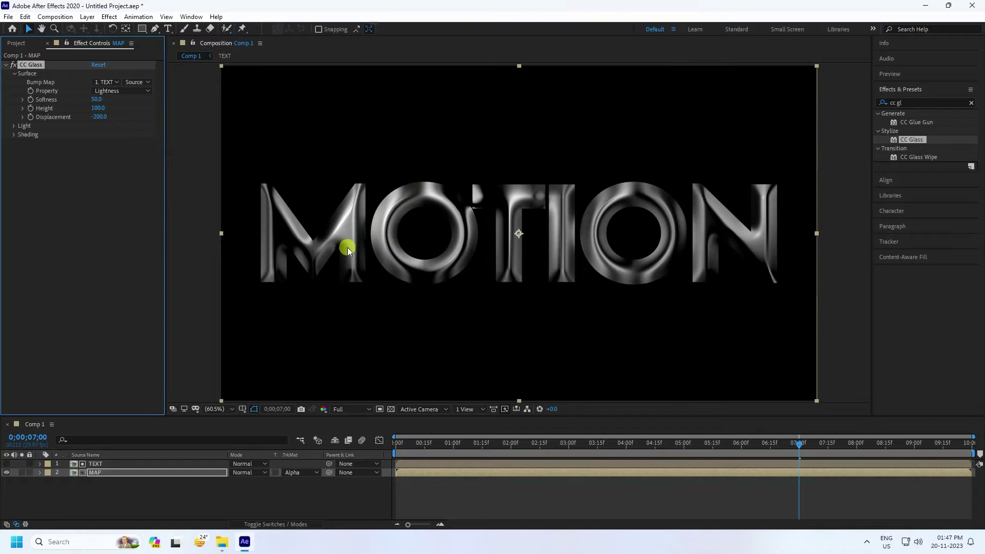
# Set the CC Glass light height to 100 and the shading roughness to 0.5.
pyautogui.scroll(3, 389, 234)
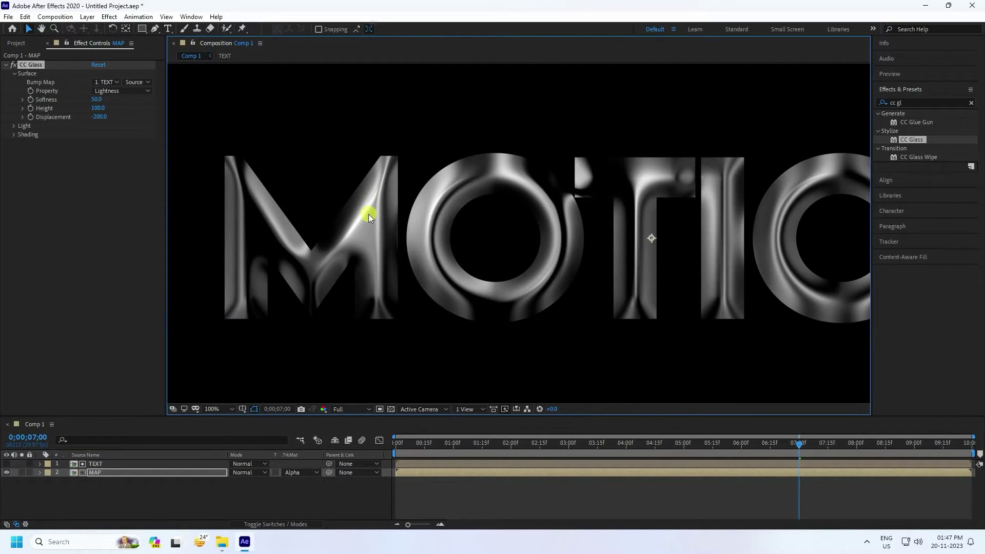
pyautogui.click(14, 126)
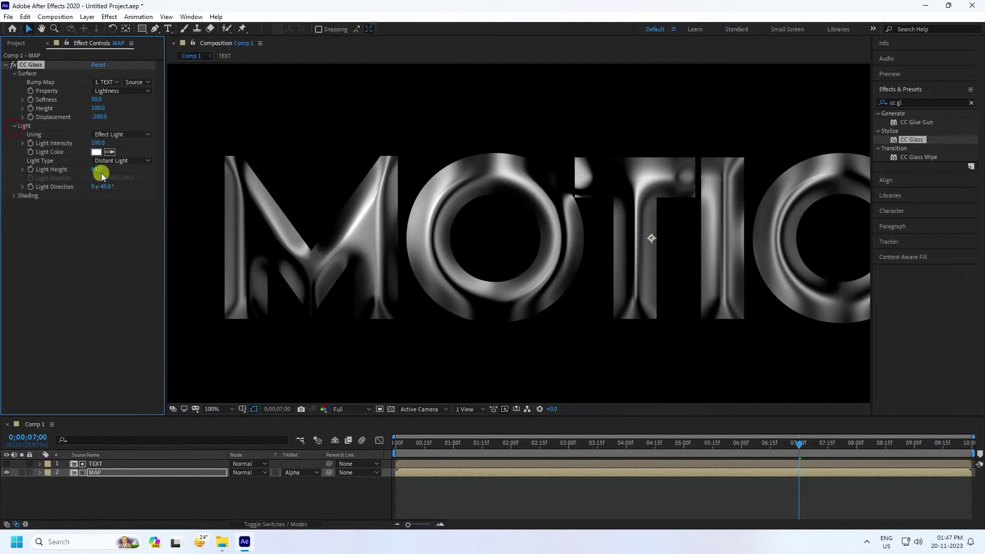
pyautogui.moveTo(101, 177)
pyautogui.mouseDown()
pyautogui.moveTo(155, 177)
pyautogui.moveTo(90, 170)
pyautogui.mouseUp()
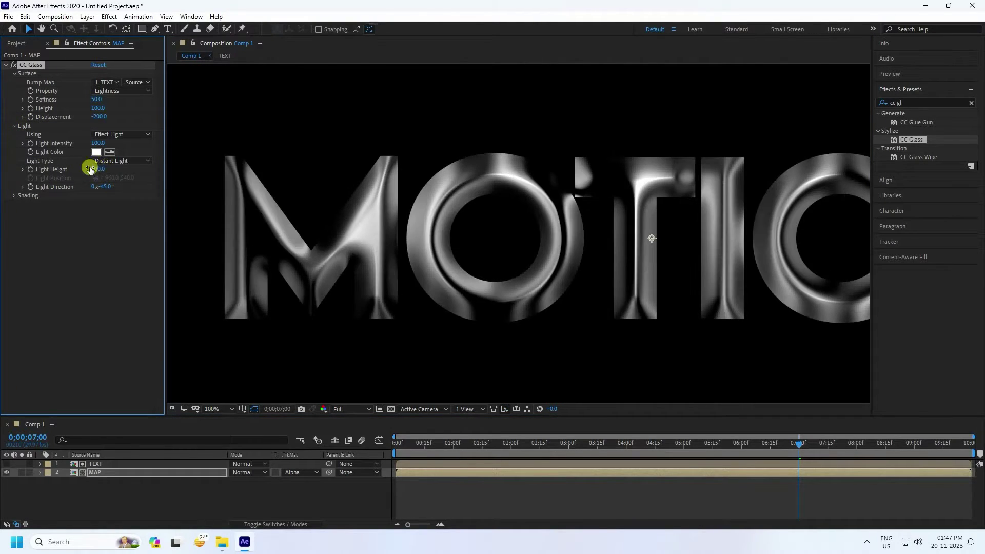
pyautogui.click(14, 195)
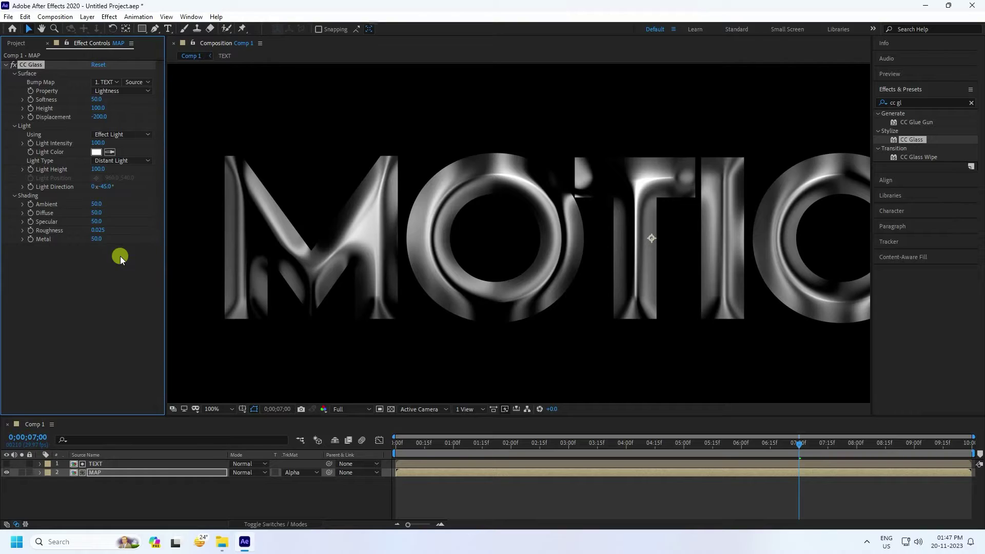
pyautogui.press('Return')
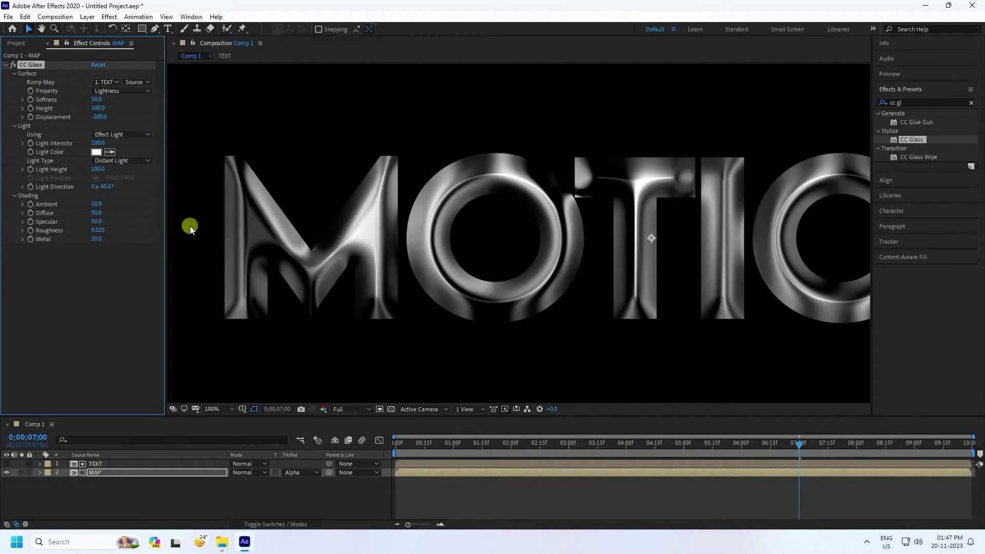
pyautogui.click(96, 230)
pyautogui.write('0.5')
pyautogui.press('Return')
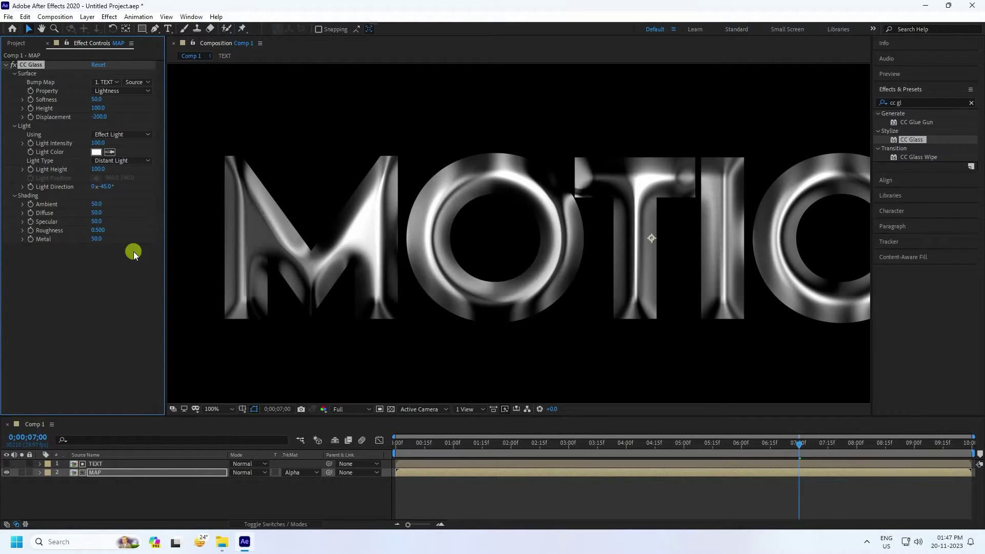
# Find the CC Blobbylize effect and add it to the MAP layer after CC Glass.
pyautogui.moveTo(482, 253); pyautogui.dragTo(275, 248)
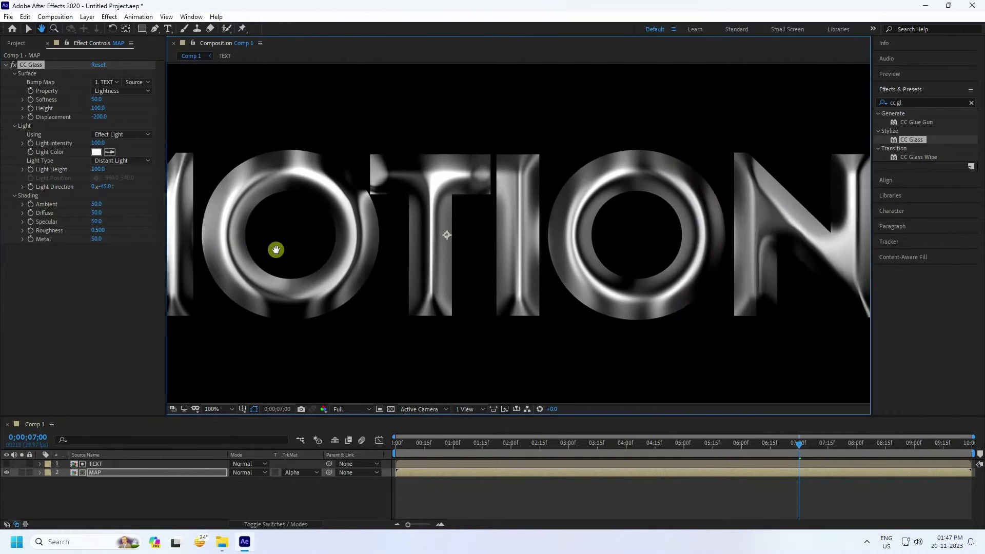
pyautogui.moveTo(632, 249); pyautogui.dragTo(713, 256)
pyautogui.moveTo(357, 227); pyautogui.dragTo(408, 222)
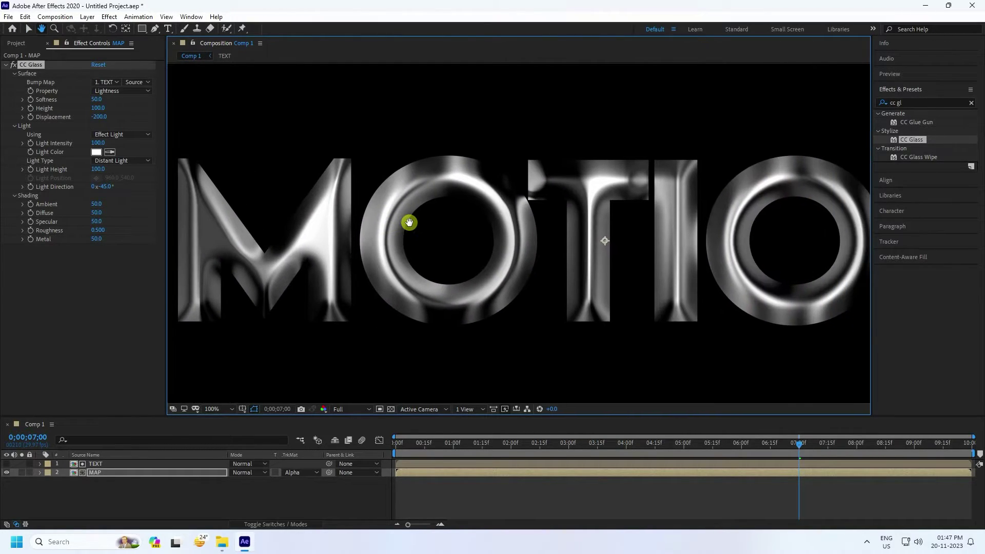
pyautogui.press('v')
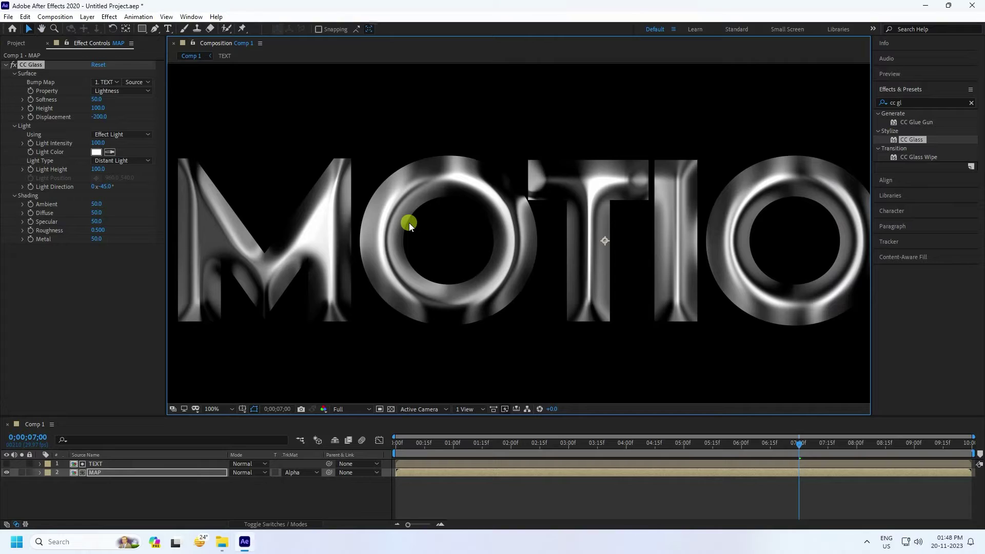
pyautogui.click(920, 104)
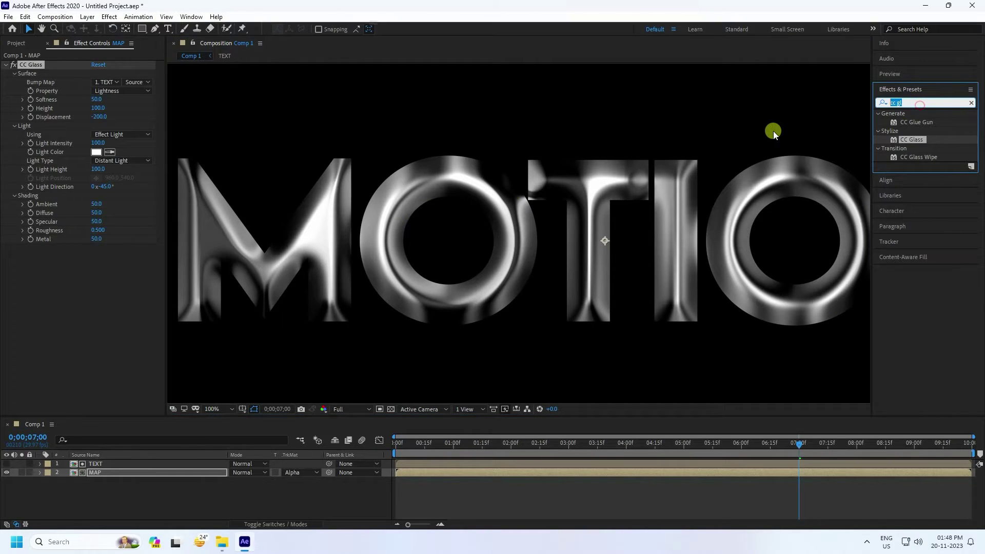
pyautogui.write('cc blo')
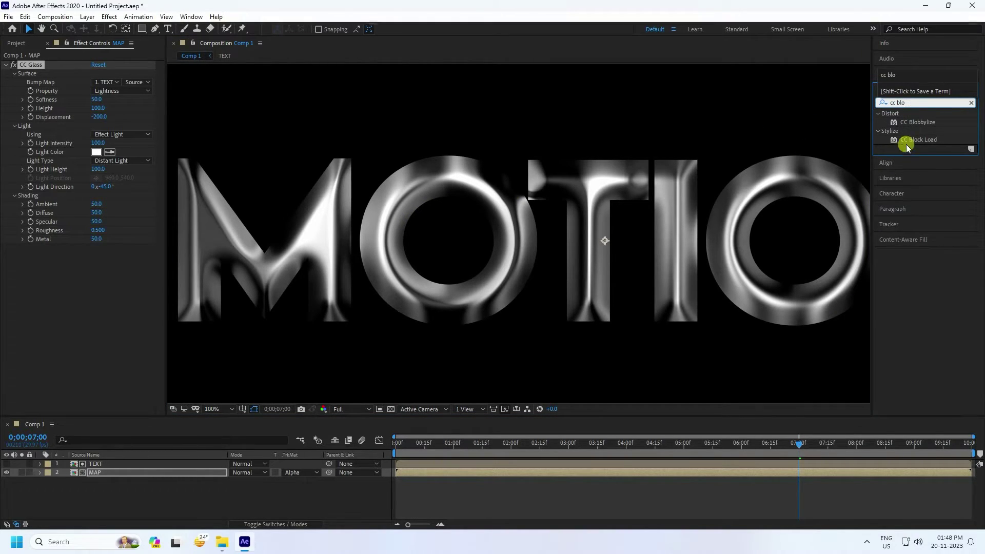
pyautogui.moveTo(923, 123); pyautogui.dragTo(85, 329)
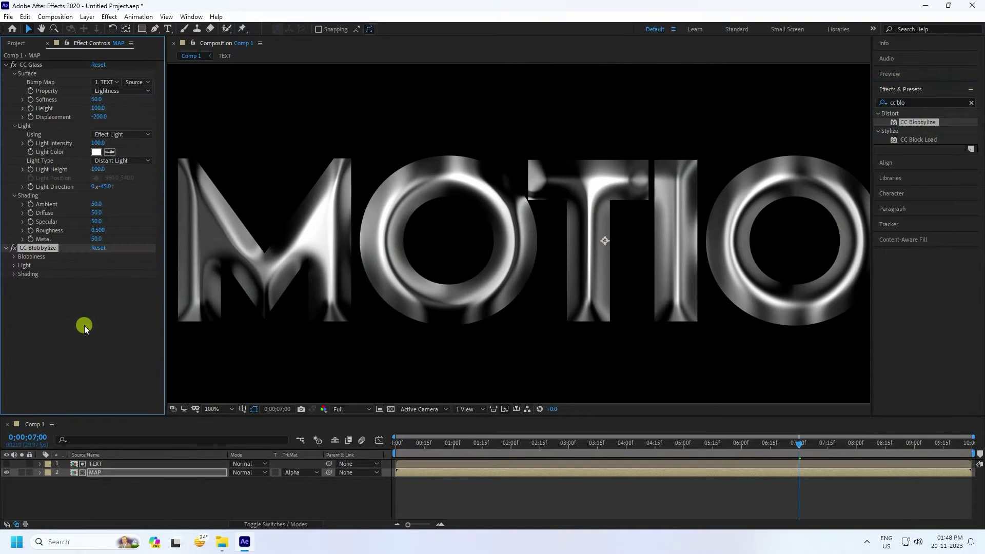
# Use the TEXT layer as the CC Blobbylize blob layer and set its softness to 50.
pyautogui.click(14, 256)
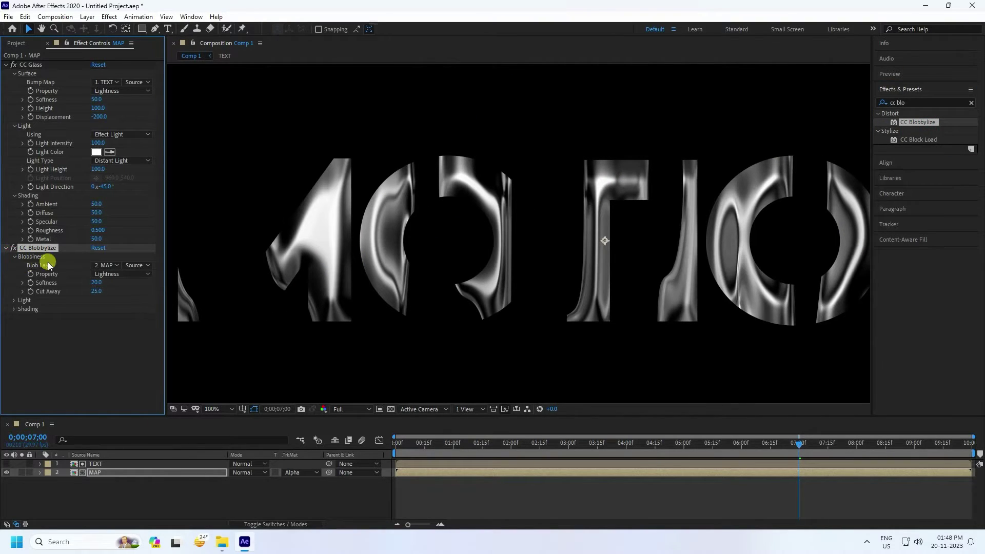
pyautogui.click(114, 265)
pyautogui.click(118, 294)
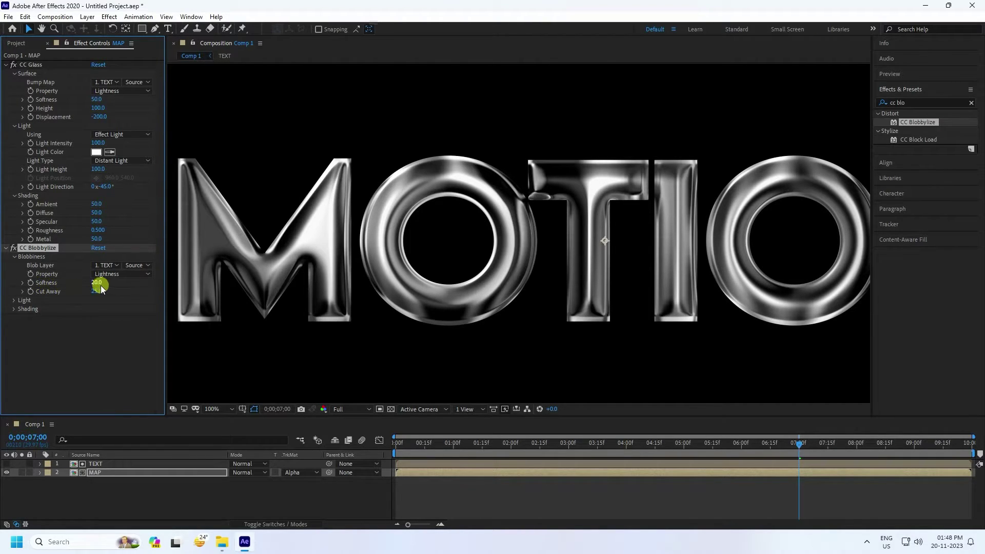
pyautogui.write('20')
pyautogui.press('Return')
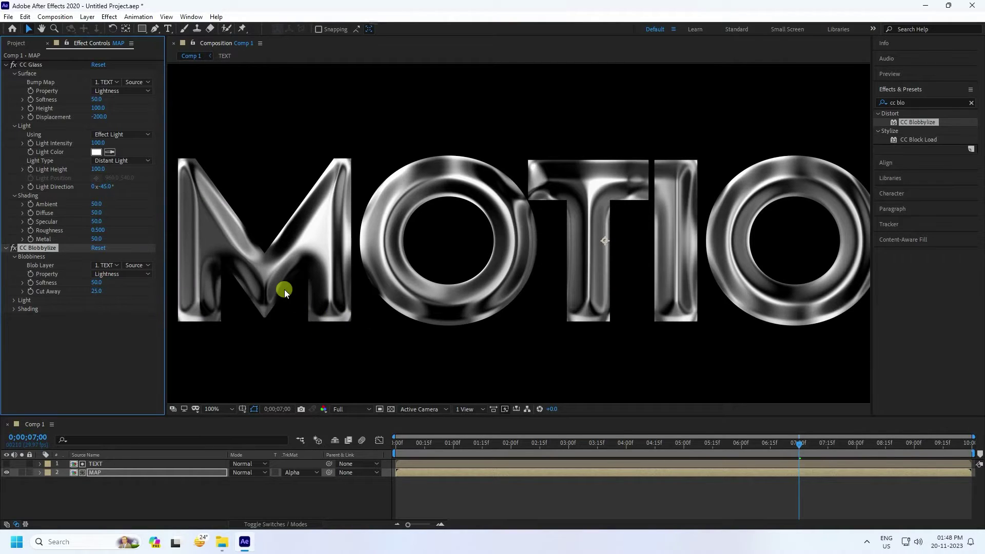
# Inspect the lettering up close and set the CC Blobbylize softness to 25.
pyautogui.press('space')
pyautogui.moveTo(284, 290); pyautogui.dragTo(373, 292)
pyautogui.press('.')
pyautogui.moveTo(275, 272)
pyautogui.mouseDown()
pyautogui.moveTo(501, 229)
pyautogui.moveTo(277, 232)
pyautogui.mouseUp()
pyautogui.moveTo(865, 299)
pyautogui.mouseDown()
pyautogui.moveTo(400, 314)
pyautogui.moveTo(243, 290)
pyautogui.moveTo(508, 322)
pyautogui.moveTo(638, 324)
pyautogui.moveTo(407, 308)
pyautogui.mouseUp()
pyautogui.press(',')
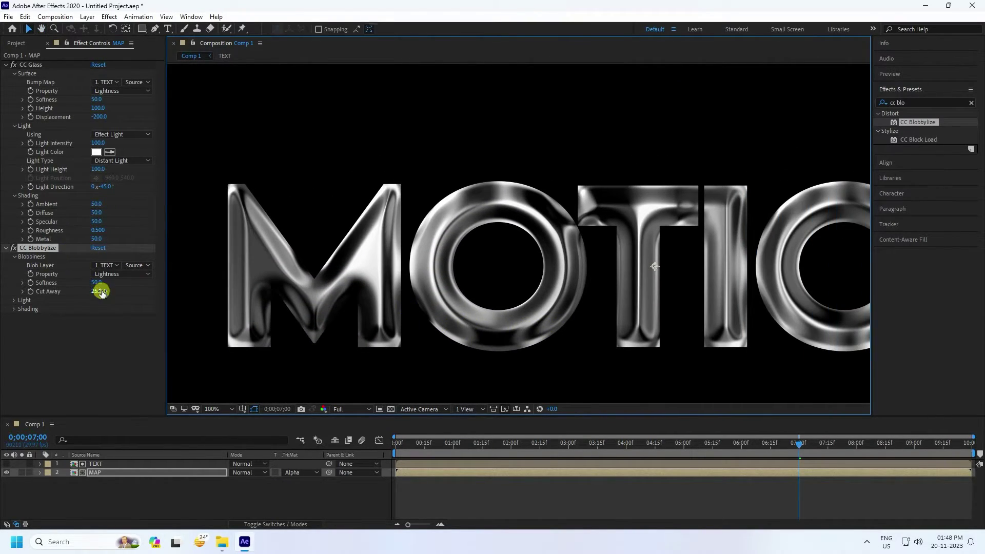
pyautogui.moveTo(98, 286)
pyautogui.mouseDown()
pyautogui.moveTo(77, 281)
pyautogui.moveTo(92, 279)
pyautogui.mouseUp()
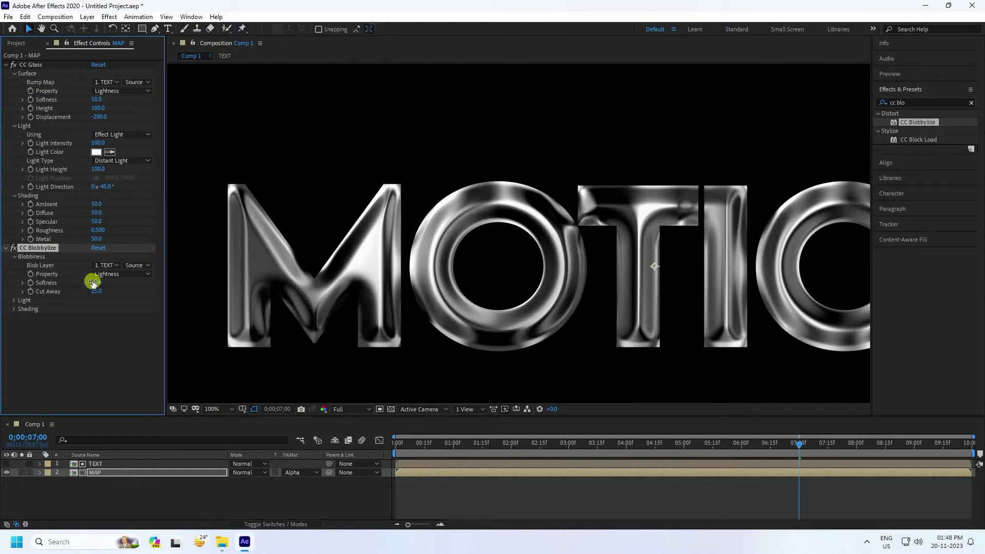
pyautogui.click(97, 283)
pyautogui.write('25')
pyautogui.press('Return')
pyautogui.moveTo(448, 331)
pyautogui.mouseDown()
pyautogui.moveTo(433, 318)
pyautogui.moveTo(281, 310)
pyautogui.mouseUp()
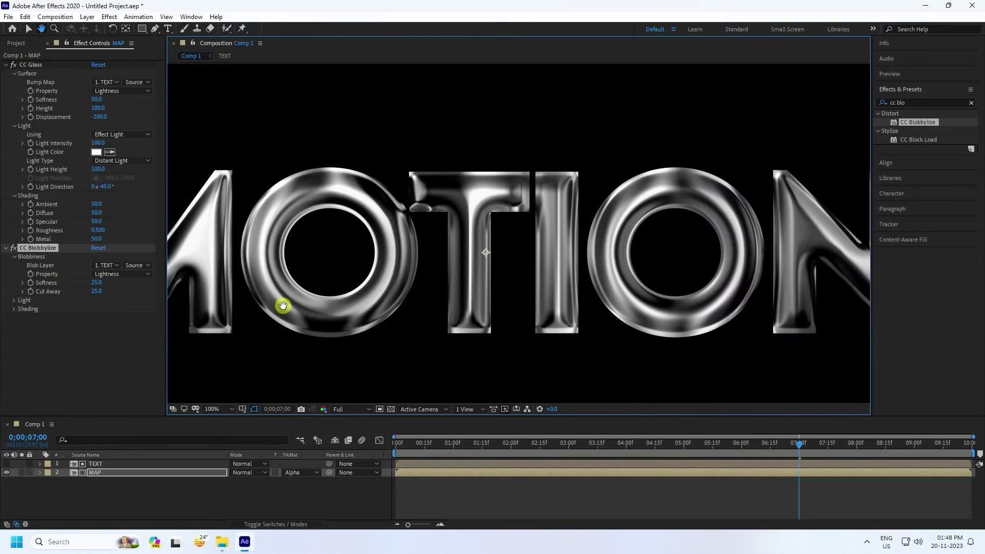
pyautogui.moveTo(538, 286)
pyautogui.mouseDown()
pyautogui.moveTo(341, 292)
pyautogui.moveTo(708, 308)
pyautogui.mouseUp()
pyautogui.press('v')
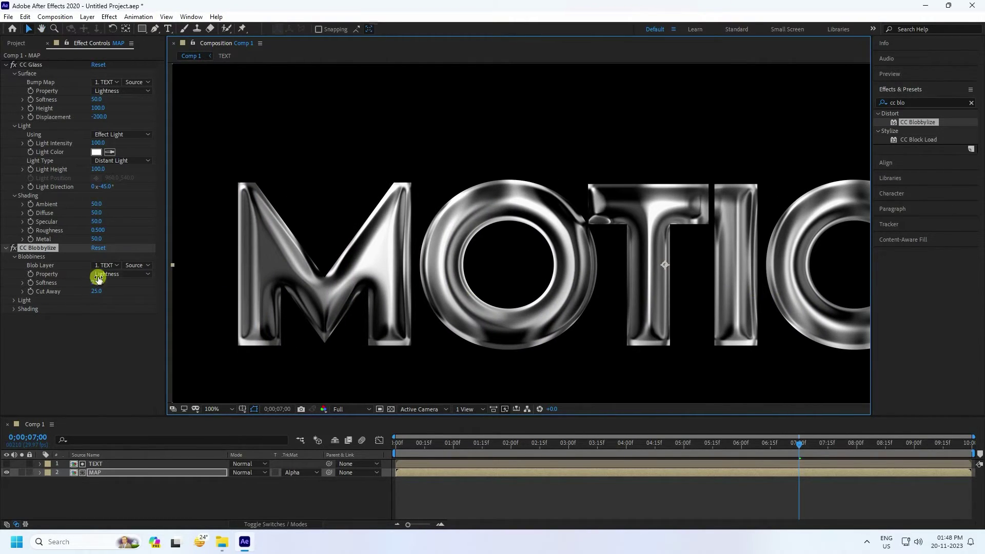
# Set the CC Blobbylize softness to 50 and its cut away to 0.
pyautogui.click(99, 278)
pyautogui.click(68, 334)
pyautogui.click(98, 283)
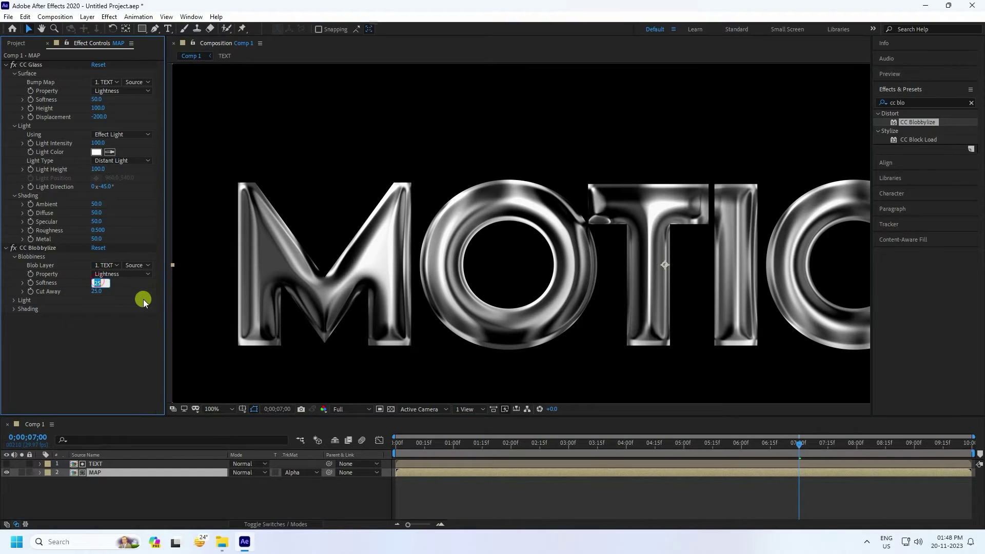
pyautogui.write('50')
pyautogui.press('Return')
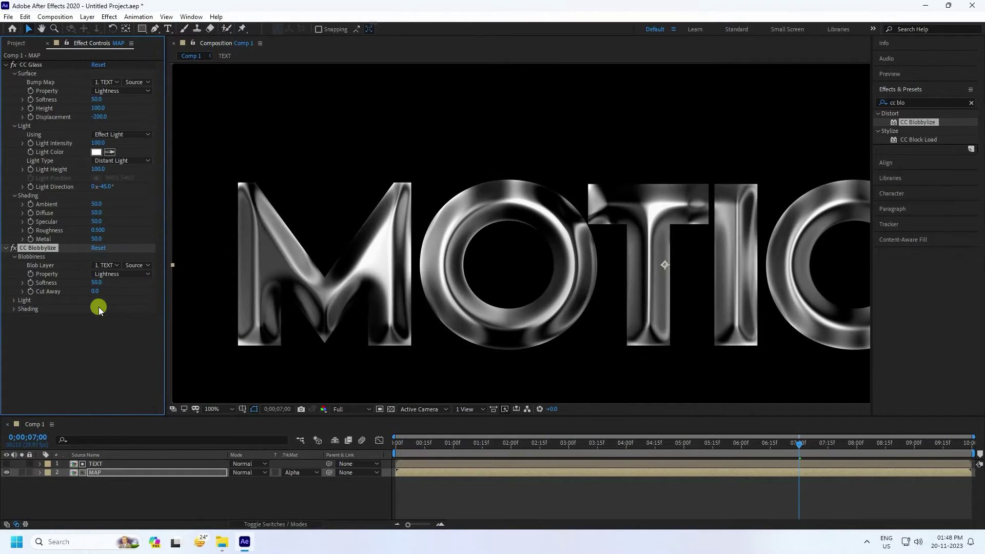
# Try a CC Blobbylize light height of 100 and inspect the letters across the title.
pyautogui.click(13, 300)
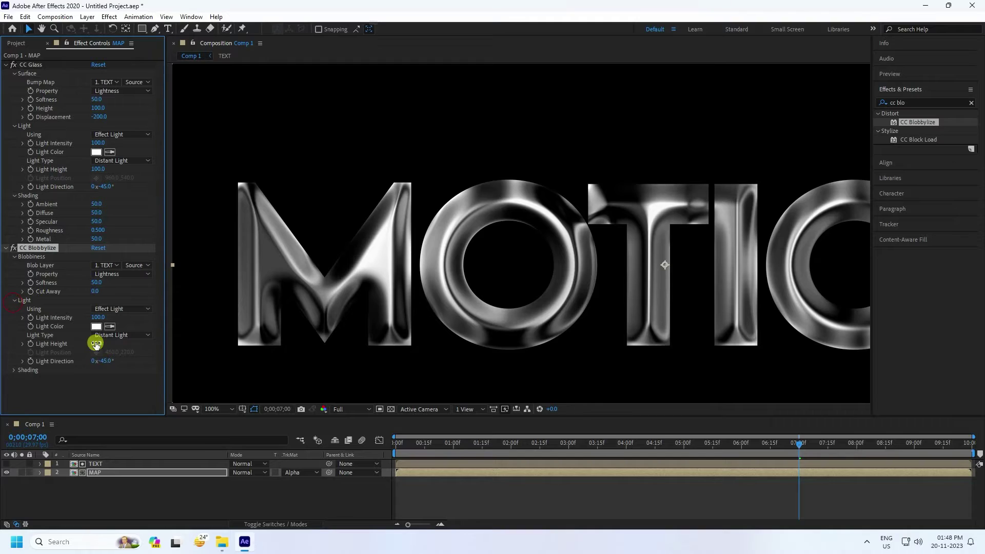
pyautogui.moveTo(96, 344); pyautogui.dragTo(115, 345)
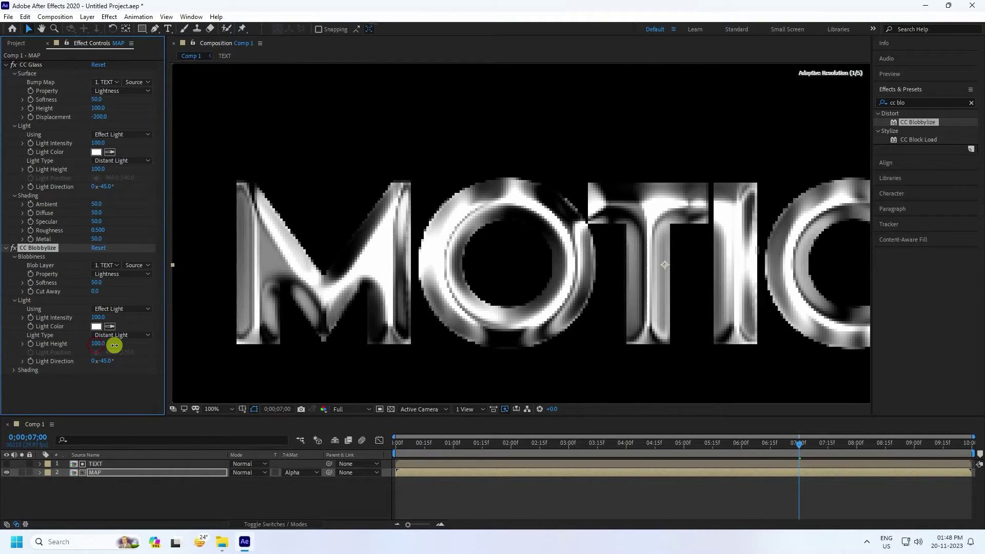
pyautogui.moveTo(583, 310); pyautogui.dragTo(329, 295)
pyautogui.moveTo(726, 308); pyautogui.dragTo(765, 323)
pyautogui.moveTo(465, 328); pyautogui.dragTo(497, 330)
pyautogui.press('v')
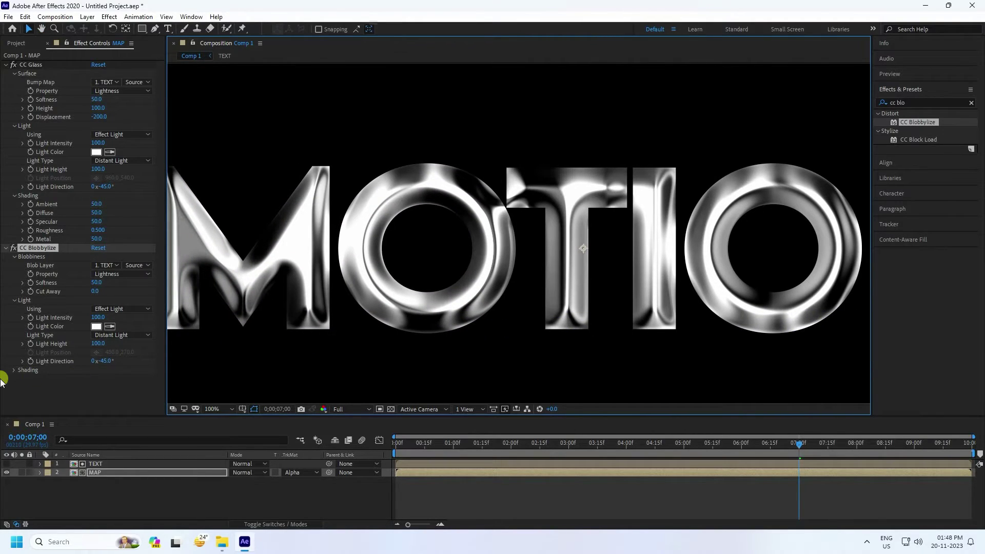
# Set the CC Blobbylize light height to 80 and collapse its light settings.
pyautogui.click(99, 344)
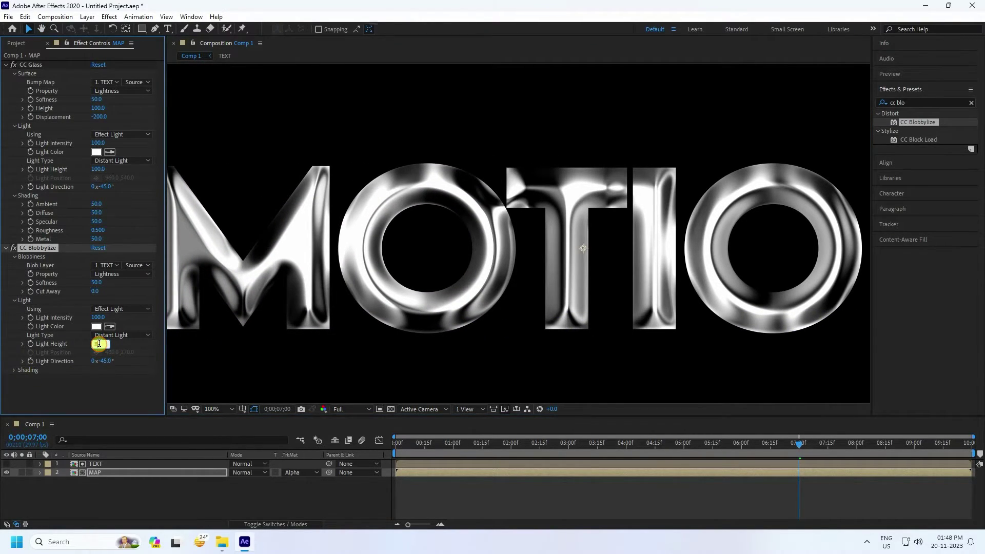
pyautogui.write('80')
pyautogui.press('Return')
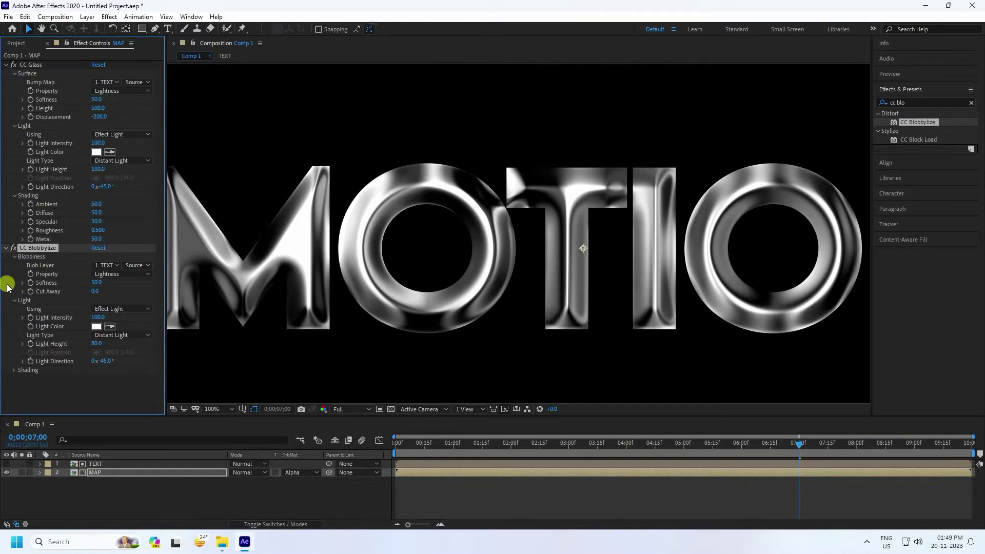
pyautogui.click(14, 302)
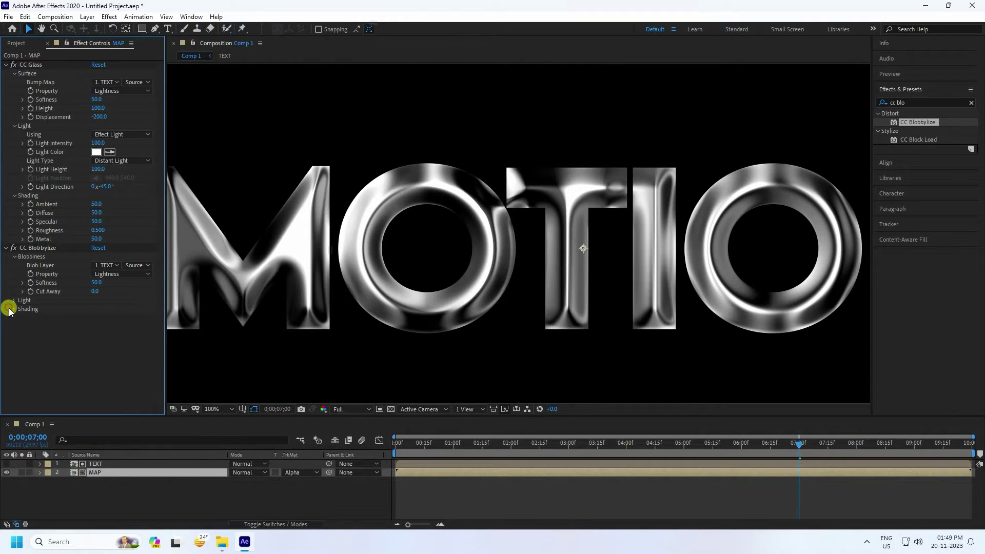
# Set the metal value in the CC Blobbylize shading to 50.
pyautogui.click(14, 309)
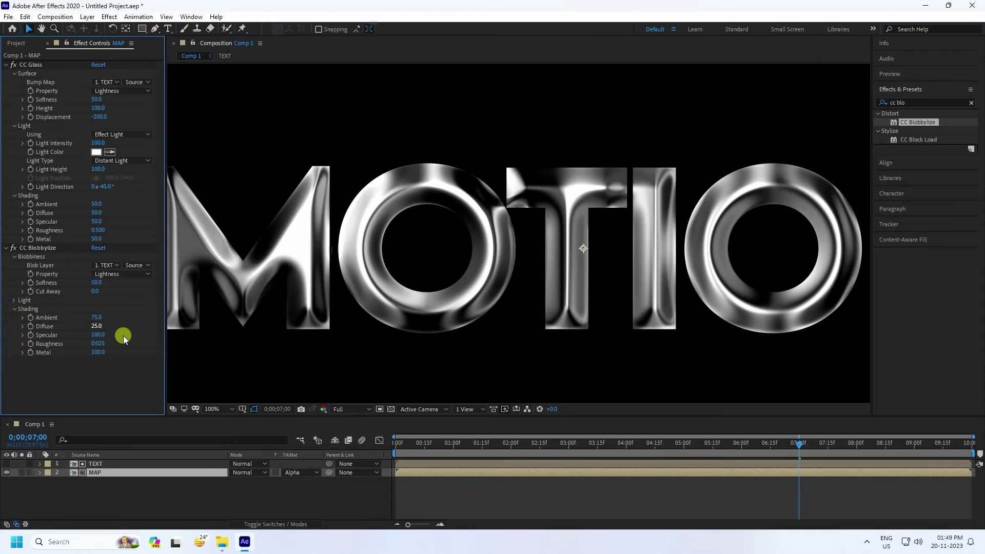
pyautogui.click(98, 353)
pyautogui.write('50')
pyautogui.press('Return')
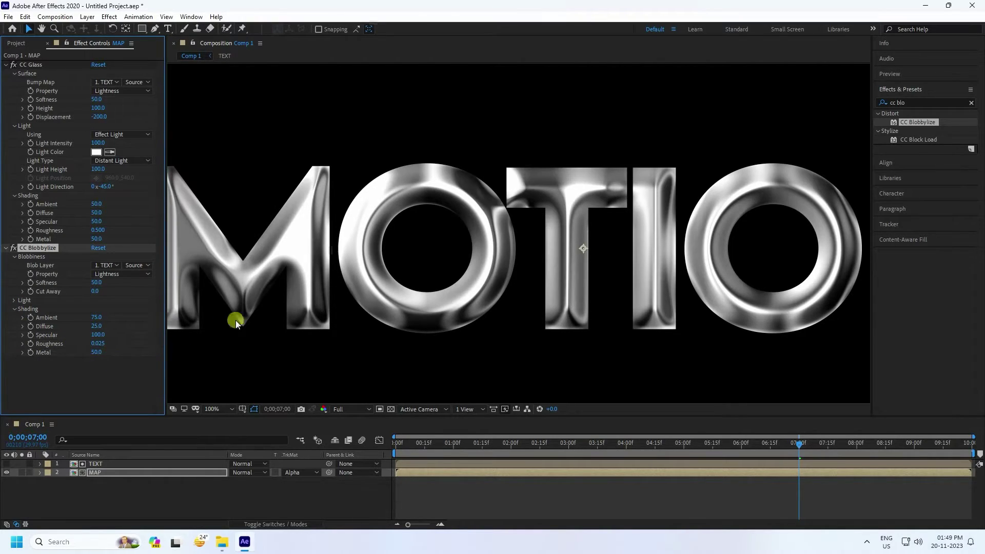
# Check the metallic reflections on the letters and set the CC Blobbylize specular shading to 50.
pyautogui.press('h')
pyautogui.moveTo(271, 290); pyautogui.dragTo(339, 299)
pyautogui.press('v')
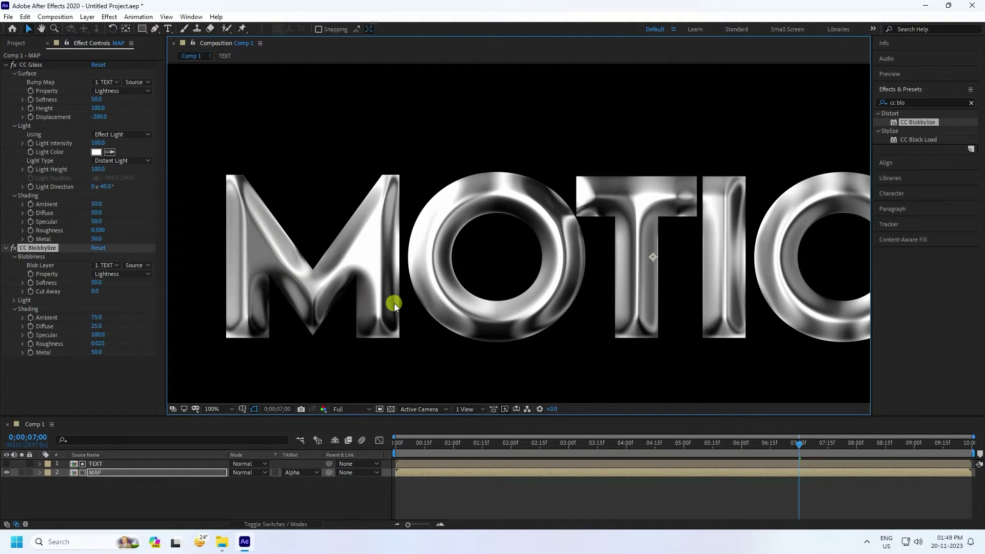
pyautogui.press('h')
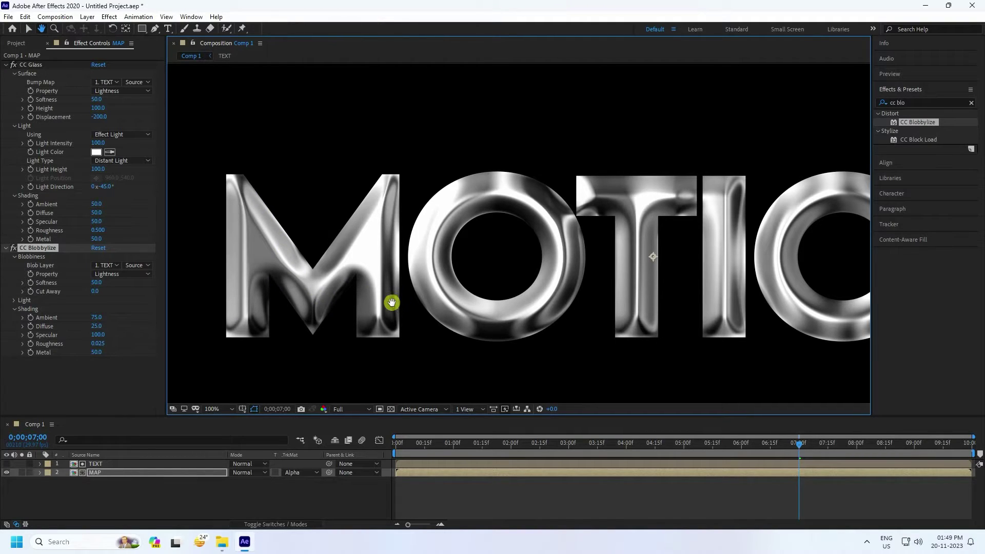
pyautogui.moveTo(394, 304); pyautogui.dragTo(336, 308)
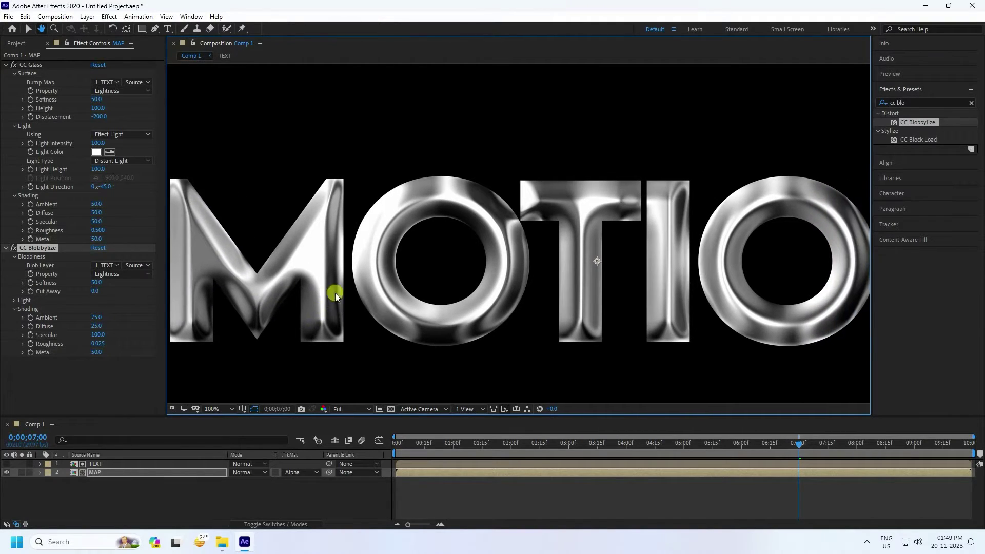
pyautogui.moveTo(413, 273); pyautogui.dragTo(442, 268)
pyautogui.press('v')
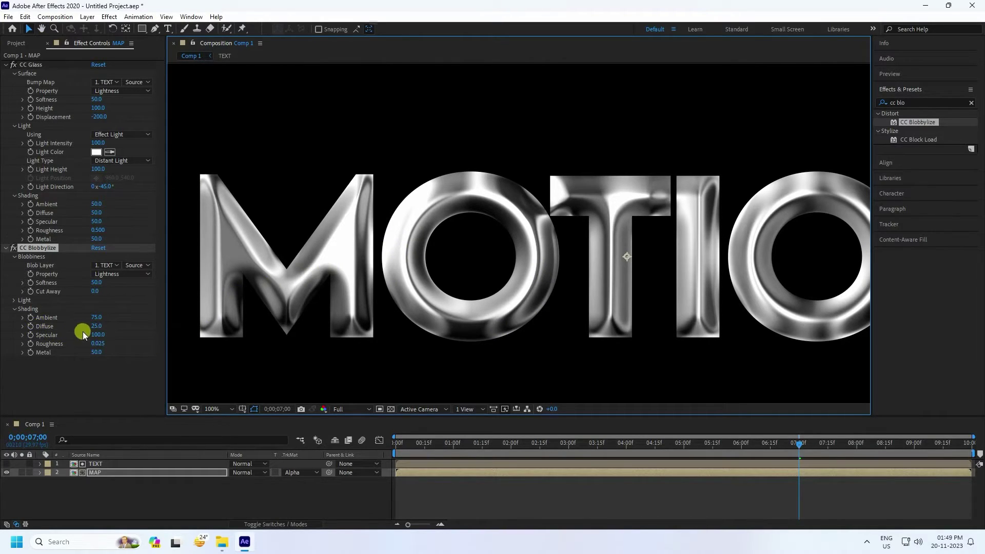
pyautogui.moveTo(99, 335); pyautogui.dragTo(66, 337)
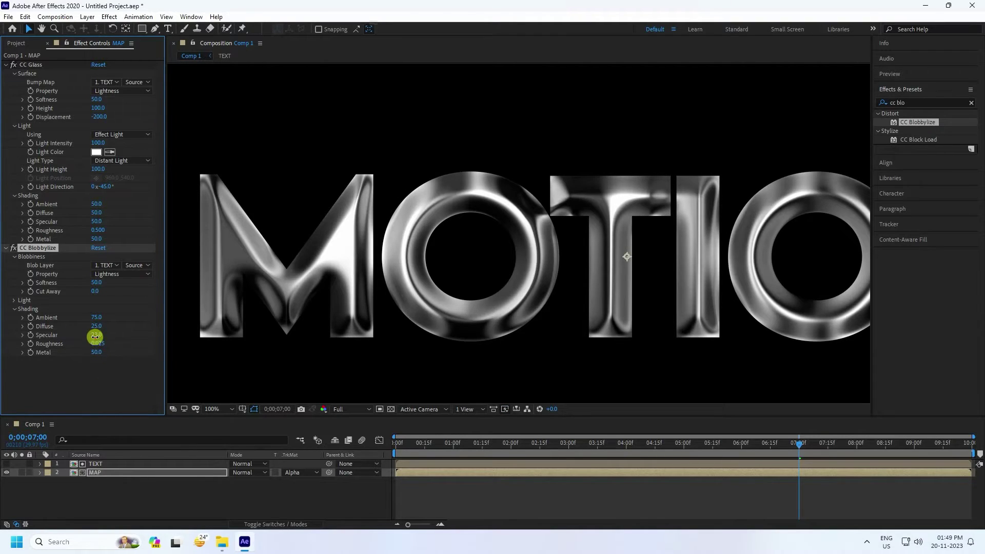
pyautogui.press('Return')
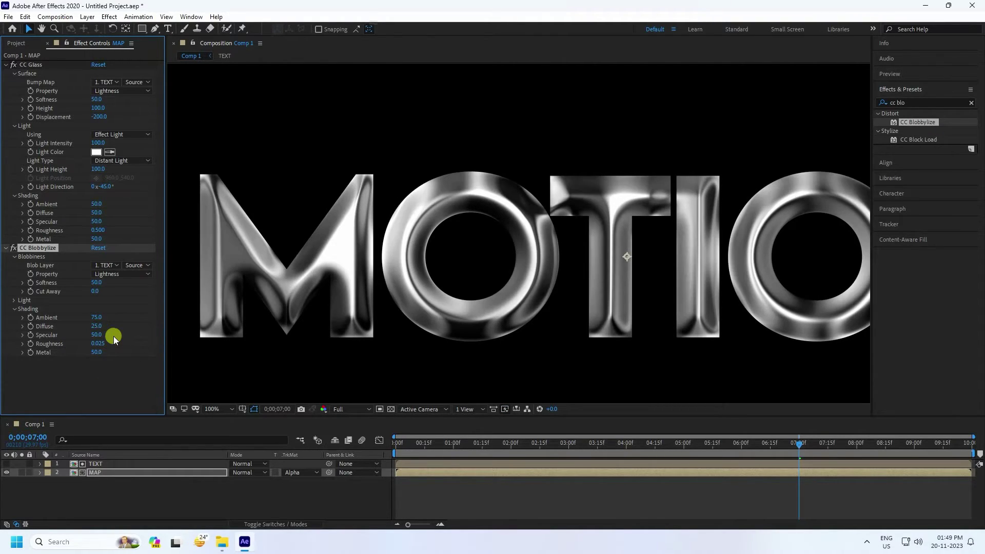
# Examine the metallic MOTION lettering up close and as a whole, with the full composition fitted in view and no layer selected.
pyautogui.press('h')
pyautogui.moveTo(556, 296); pyautogui.dragTo(417, 303)
pyautogui.press(',')
pyautogui.press(',')
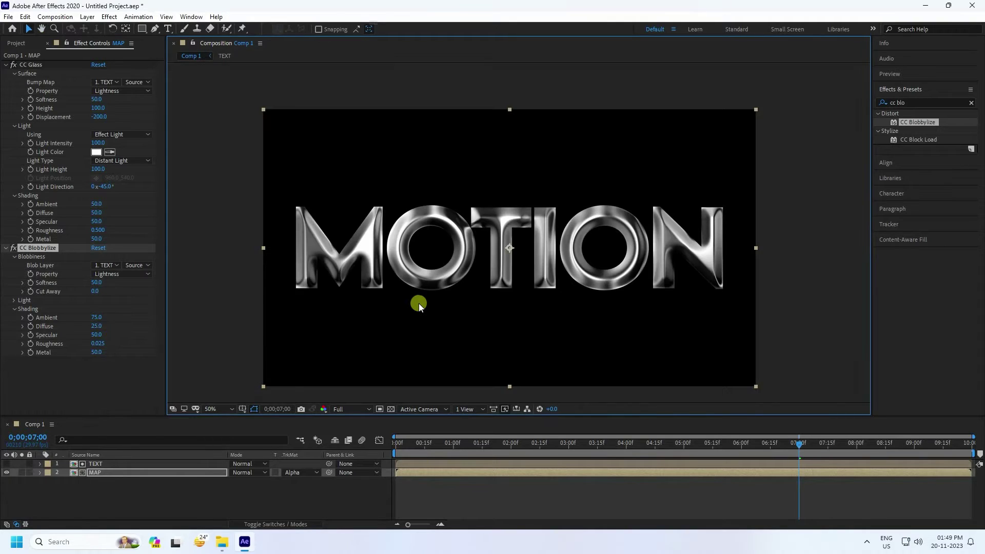
pyautogui.press('.')
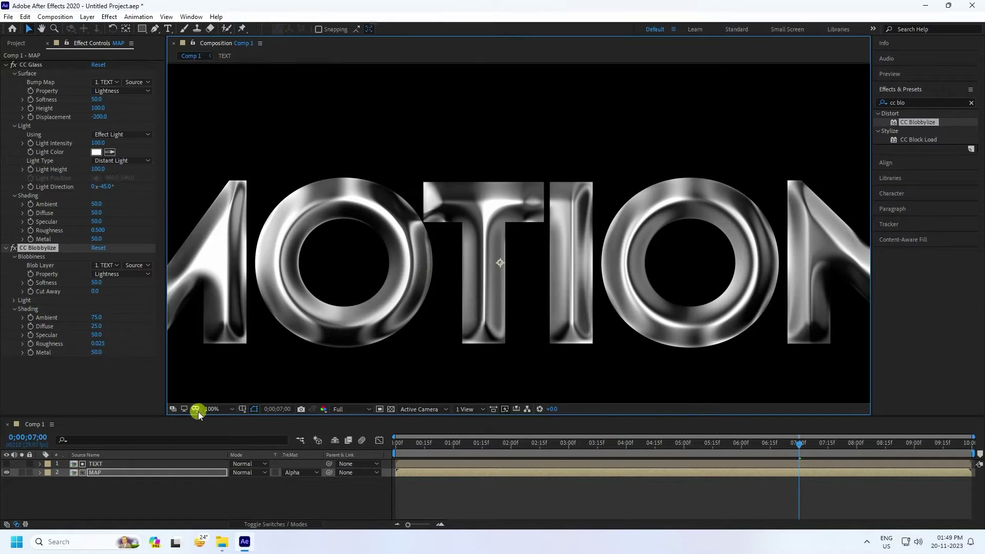
pyautogui.click(218, 409)
pyautogui.click(230, 237)
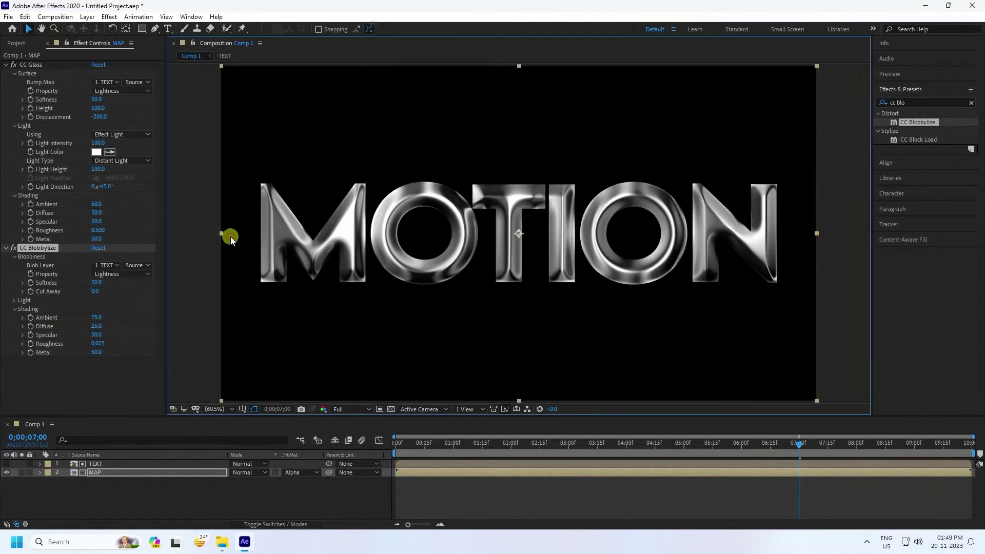
pyautogui.click(107, 501)
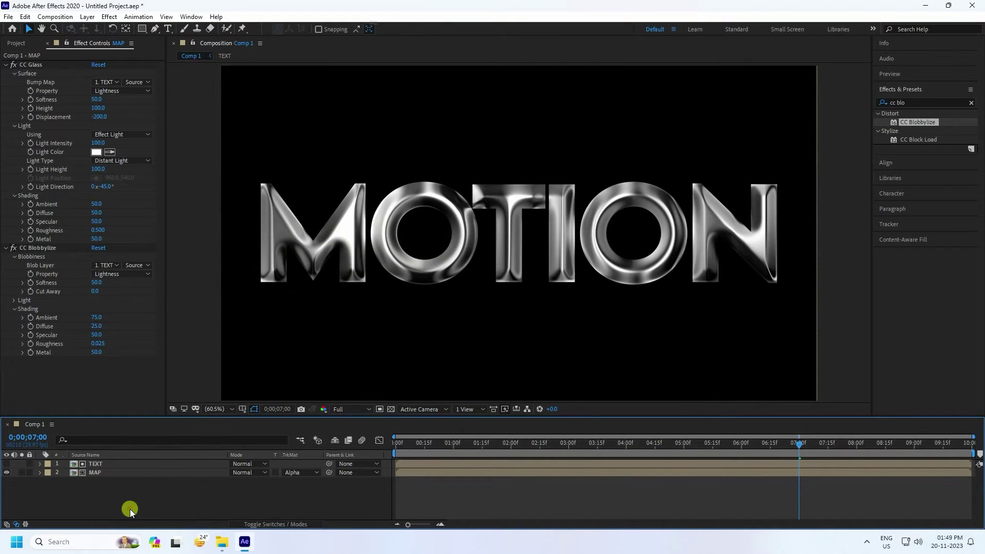
# Create a new 1920 x 1080, 10-second composition named TEXT COLOR.
pyautogui.click(16, 42)
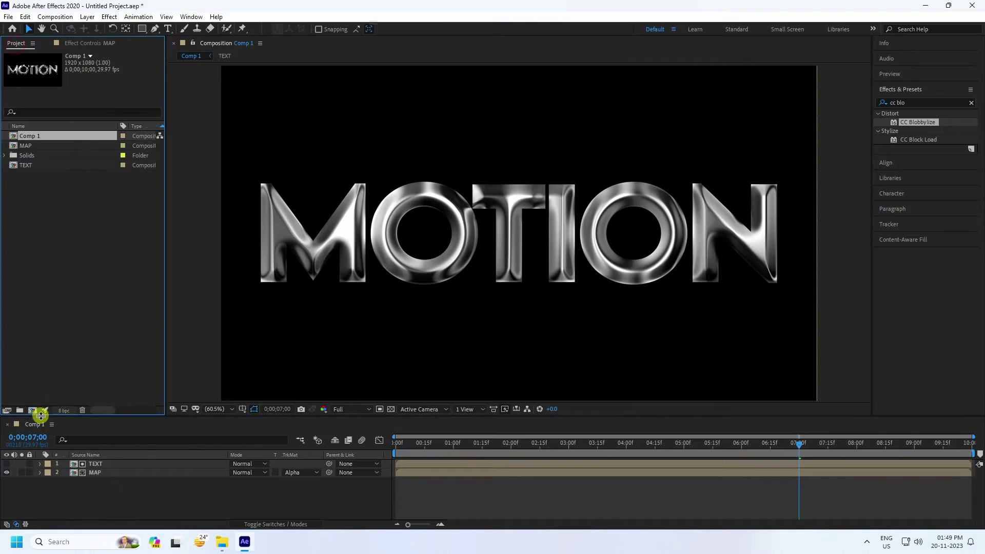
pyautogui.click(33, 411)
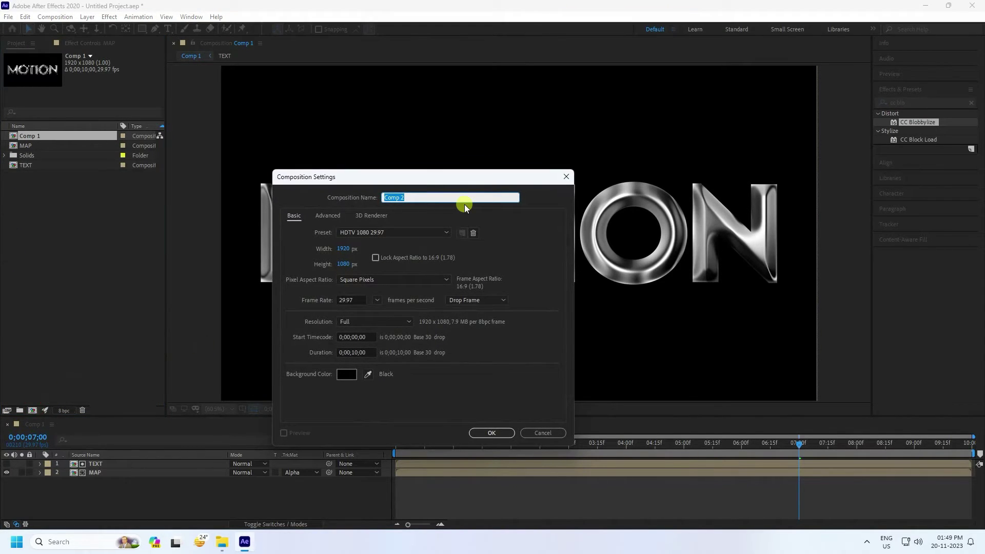
pyautogui.write('TEXT COLOR')
pyautogui.click(493, 434)
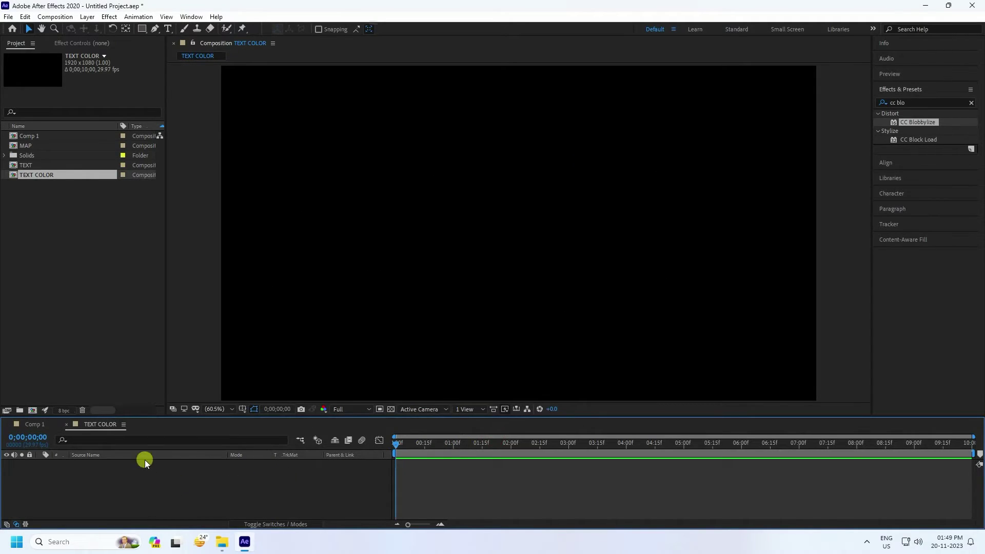
# Copy the MOTION text layer from the TEXT composition into the TEXT COLOR composition.
pyautogui.click(36, 425)
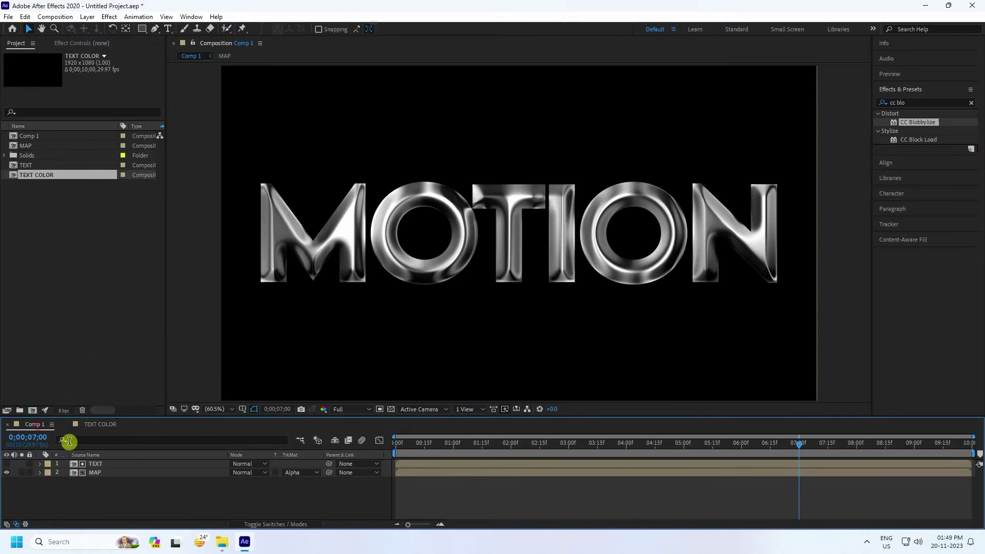
pyautogui.click(89, 464)
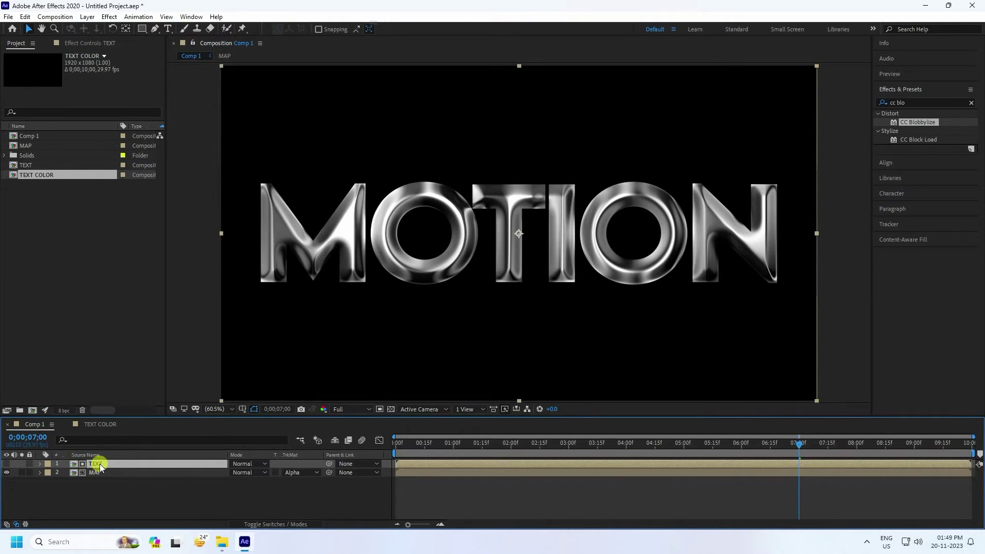
pyautogui.doubleClick(100, 464)
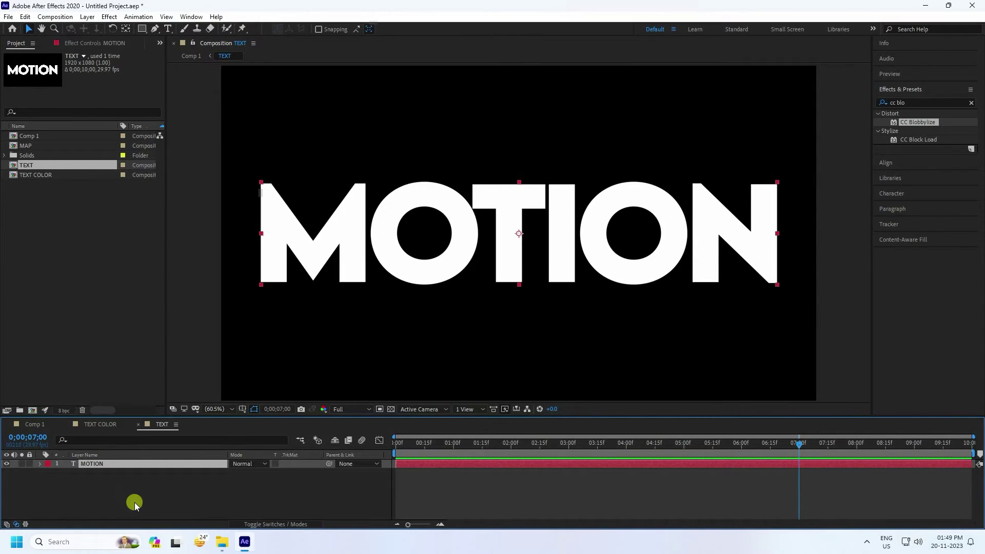
pyautogui.click(96, 426)
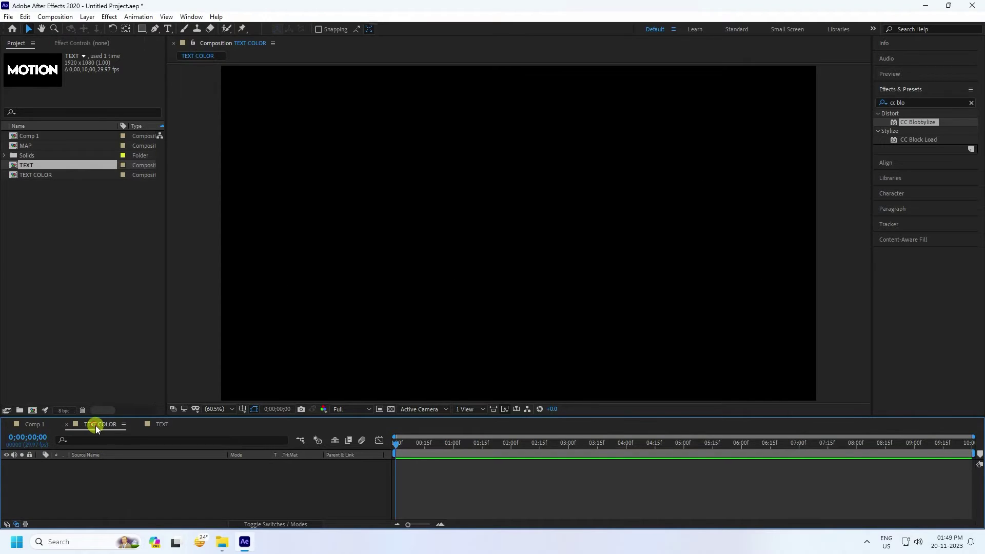
pyautogui.hotkey('ctrl', 'v')
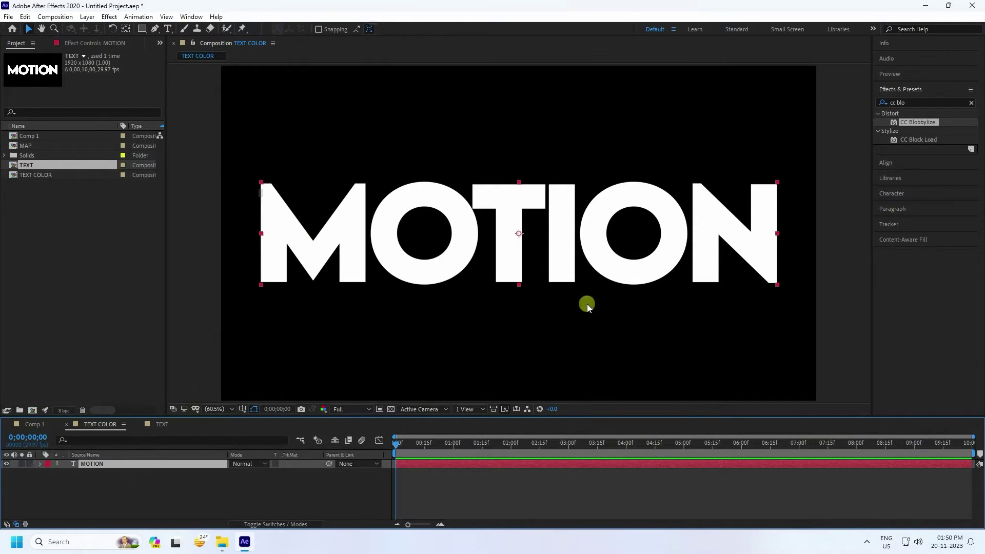
# Find the Gradient Ramp effect and apply it to the MOTION layer in TEXT COLOR.
pyautogui.click(911, 102)
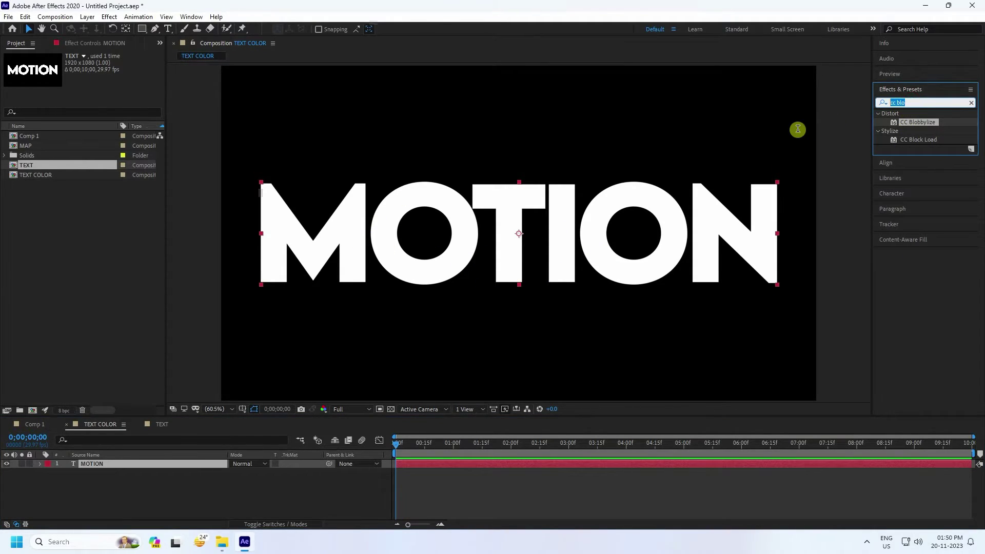
pyautogui.write('ramp')
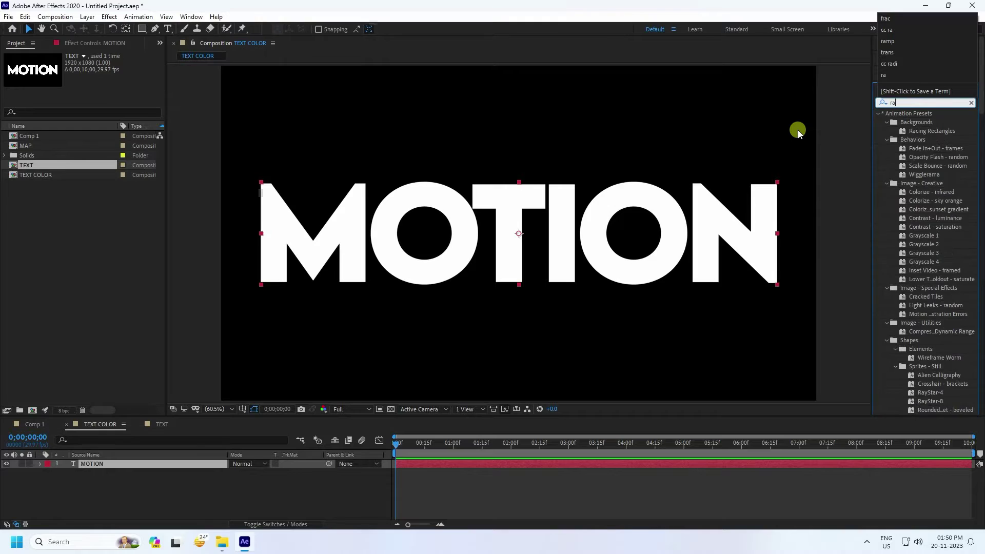
pyautogui.click(931, 123)
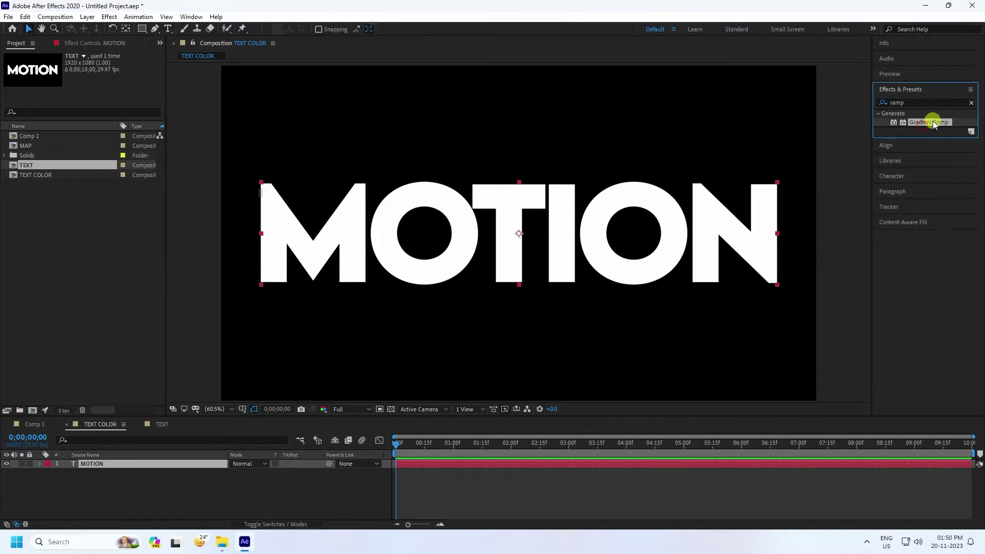
pyautogui.moveTo(937, 125); pyautogui.dragTo(116, 464)
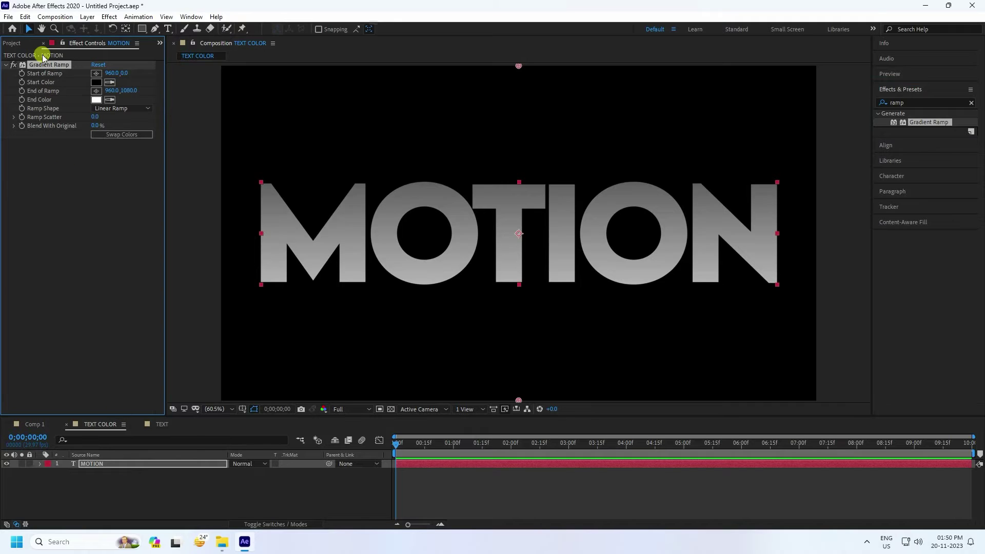
# Move the ramp's start point onto the M at about 388, 556 and its end point onto the N at about 1675, 539.
pyautogui.moveTo(518, 67); pyautogui.dragTo(343, 244)
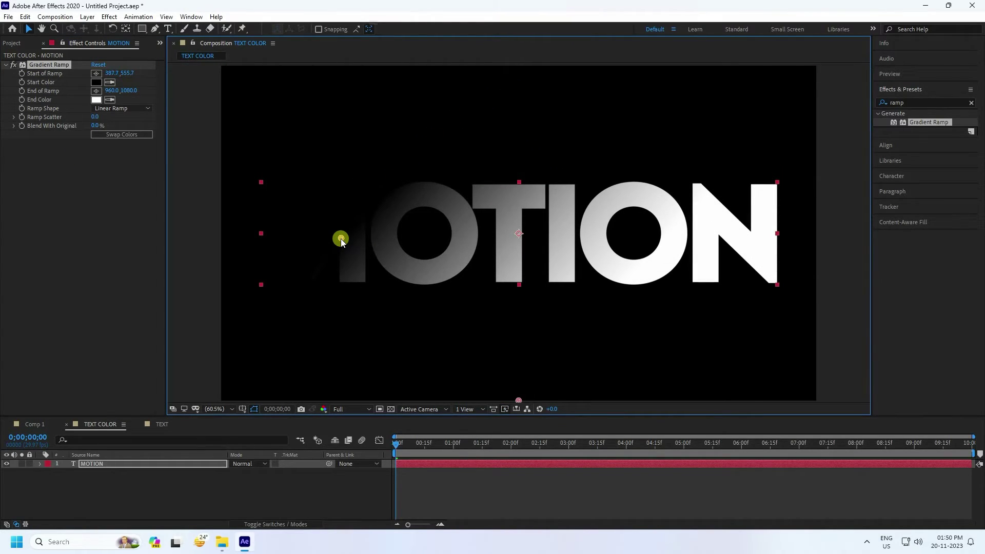
pyautogui.moveTo(517, 401); pyautogui.dragTo(739, 235)
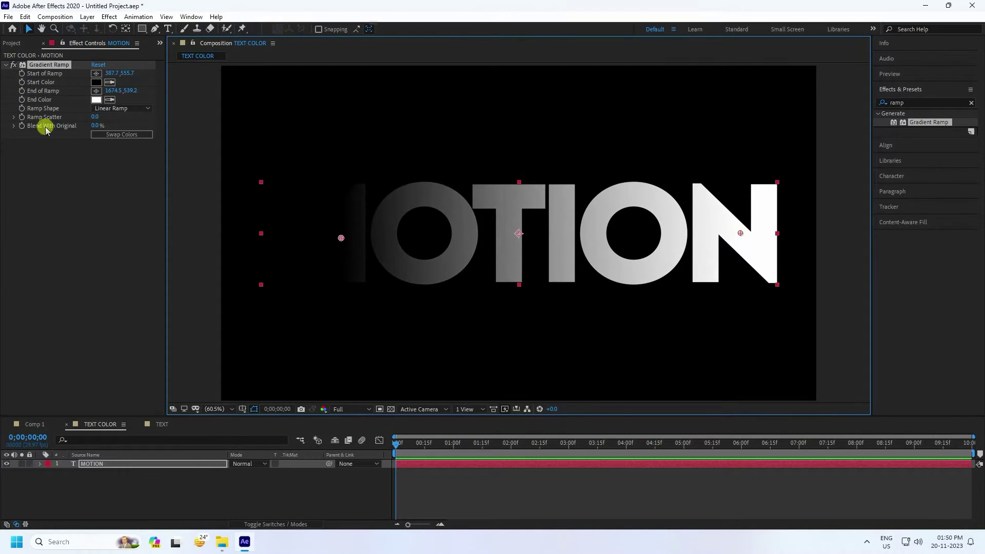
# Enable keyframing for the ramp's start and end colors at 0 seconds and set the start color to red FF0000.
pyautogui.click(22, 82)
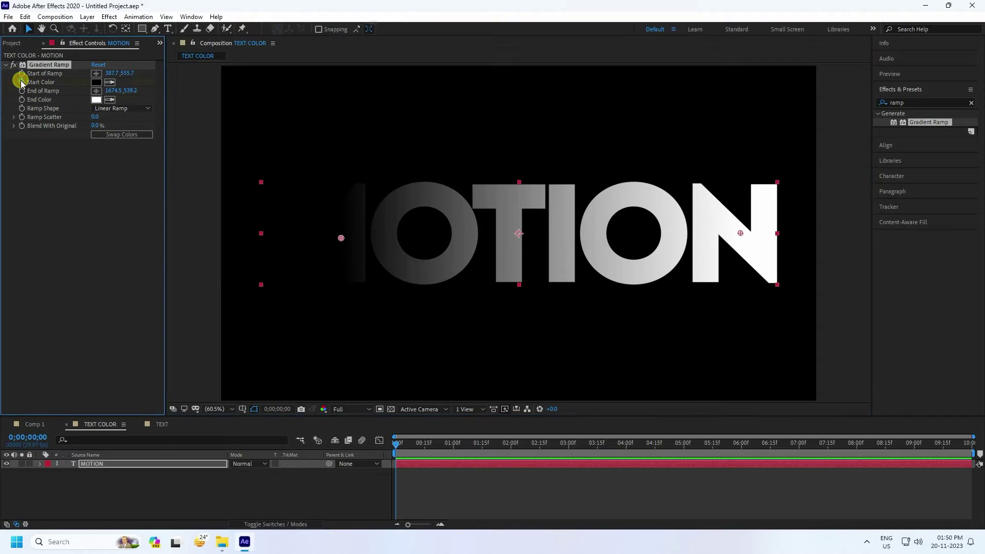
pyautogui.click(96, 83)
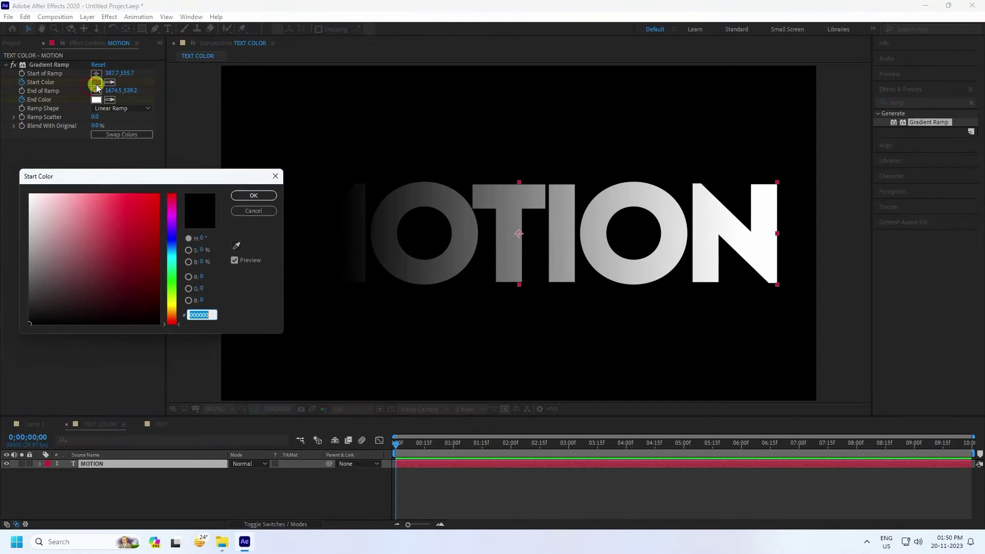
pyautogui.moveTo(136, 215); pyautogui.dragTo(216, 154)
pyautogui.click(252, 197)
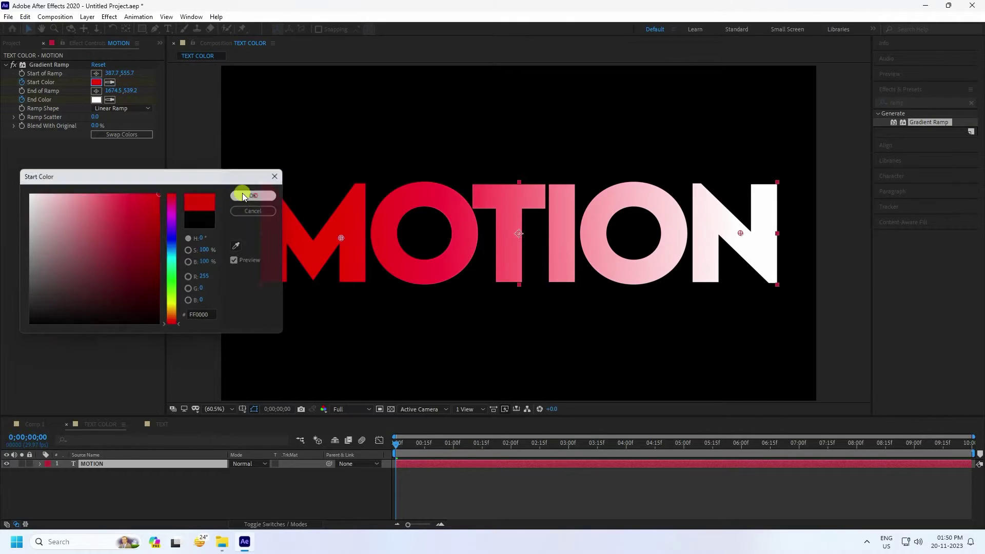
# Set the Gradient Ramp's end color at 0 seconds to a fully saturated violet.
pyautogui.click(99, 101)
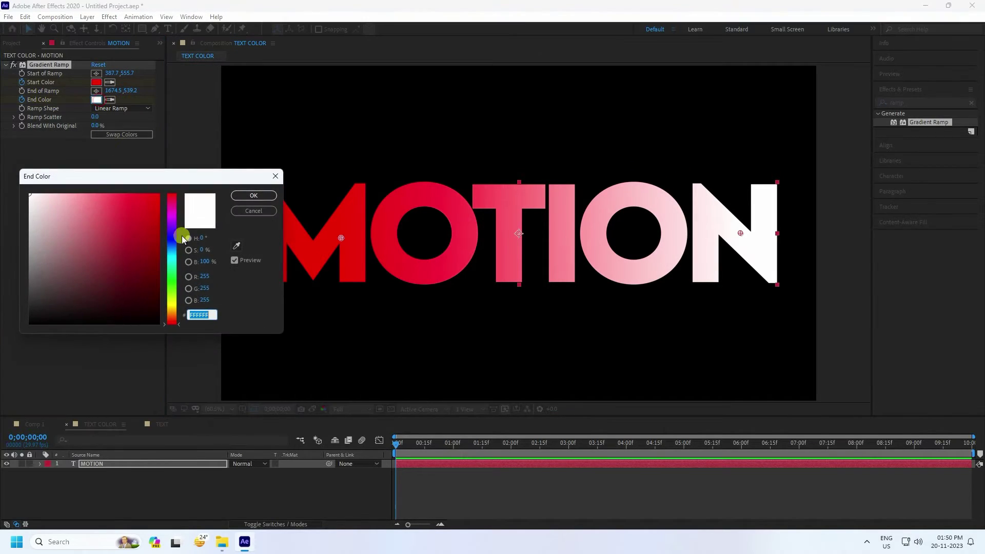
pyautogui.click(174, 226)
pyautogui.moveTo(204, 249); pyautogui.dragTo(341, 249)
pyautogui.click(259, 197)
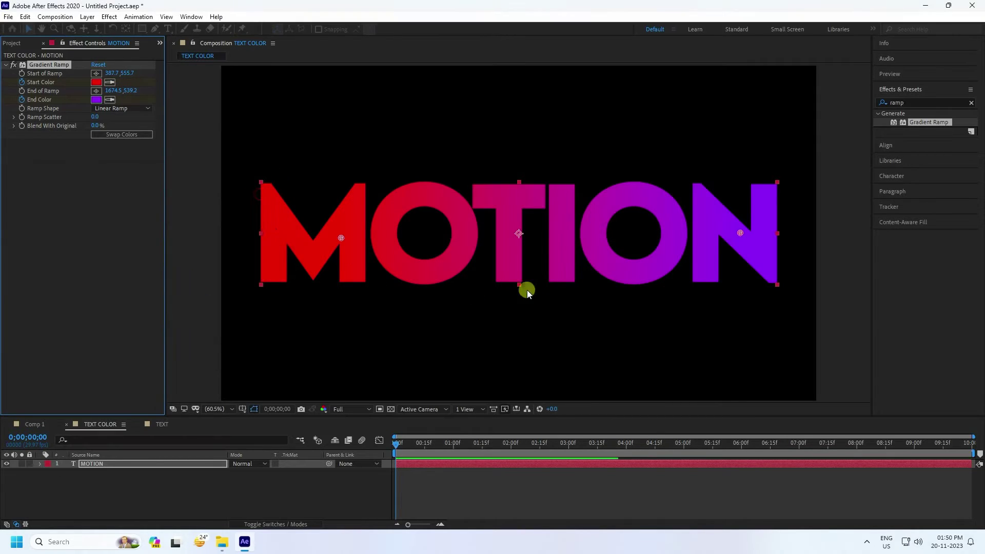
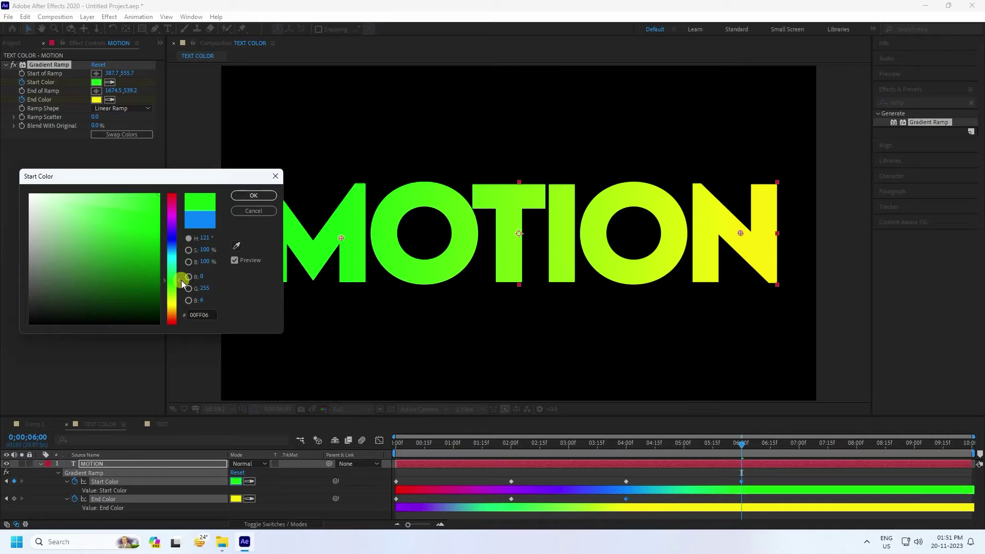
# Keyframe the ramp colors at 6 seconds with a green start color 36FF00 and a magenta end color FF00D8.
pyautogui.moveTo(181, 280); pyautogui.dragTo(180, 285)
pyautogui.click(253, 195)
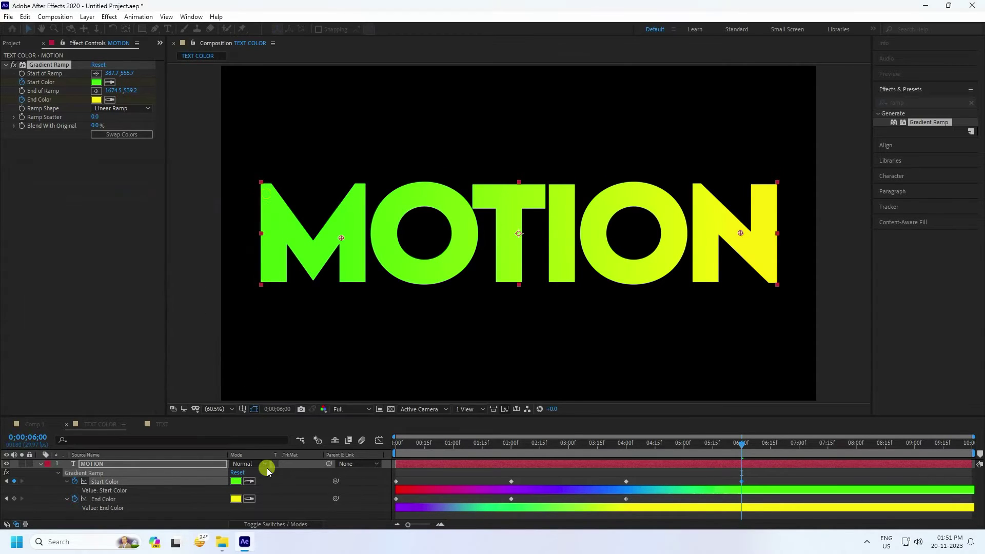
pyautogui.click(235, 499)
pyautogui.click(179, 216)
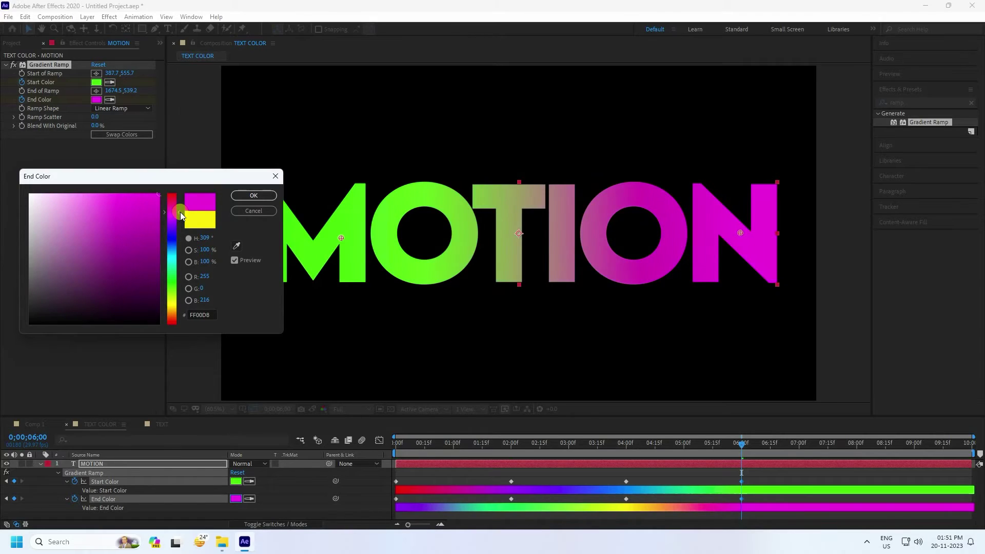
pyautogui.click(254, 196)
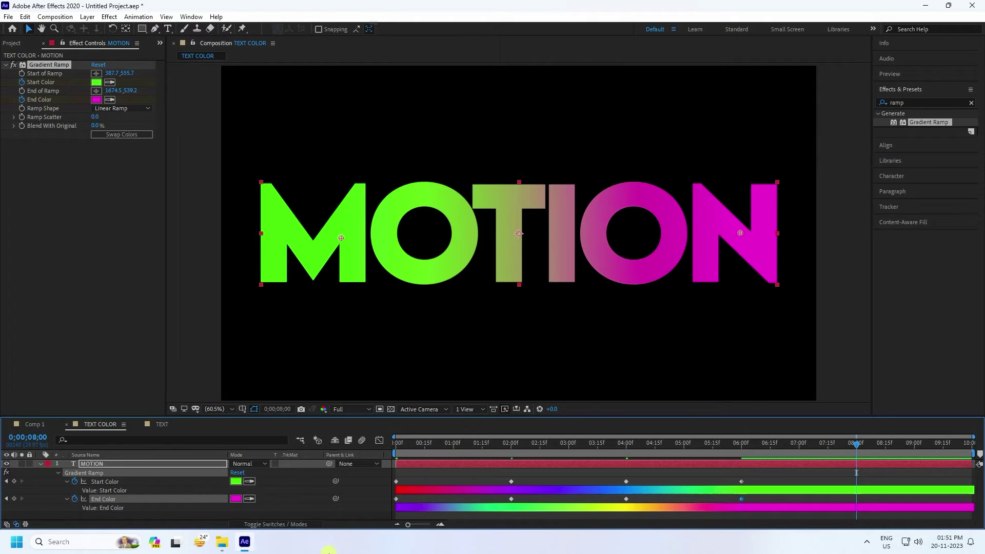
# Keyframe the ramp colors at 8 seconds with a violet end color 6C00FF and a yellow start color FFD200.
pyautogui.click(238, 499)
pyautogui.moveTo(182, 241)
pyautogui.mouseDown()
pyautogui.moveTo(180, 201)
pyautogui.moveTo(183, 227)
pyautogui.mouseUp()
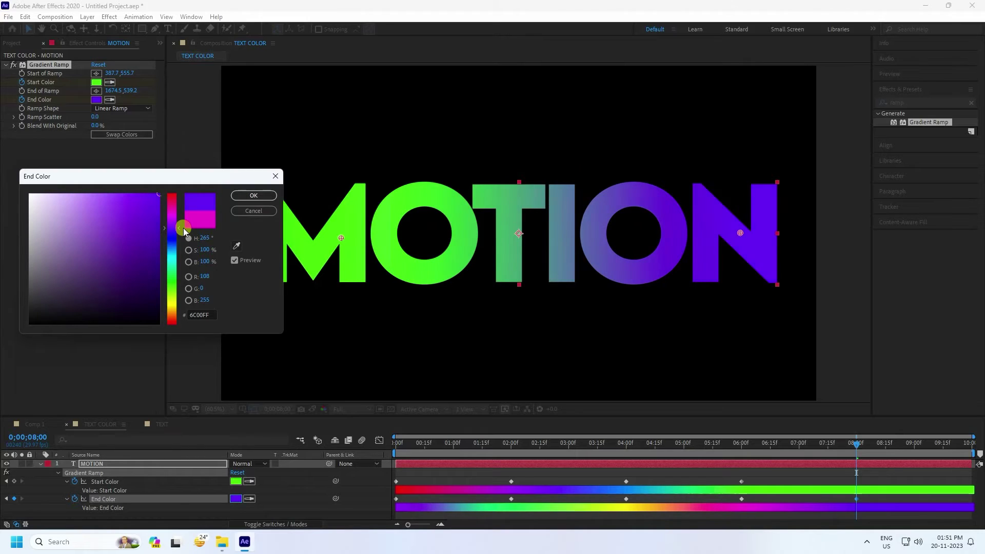
pyautogui.click(254, 198)
pyautogui.click(236, 481)
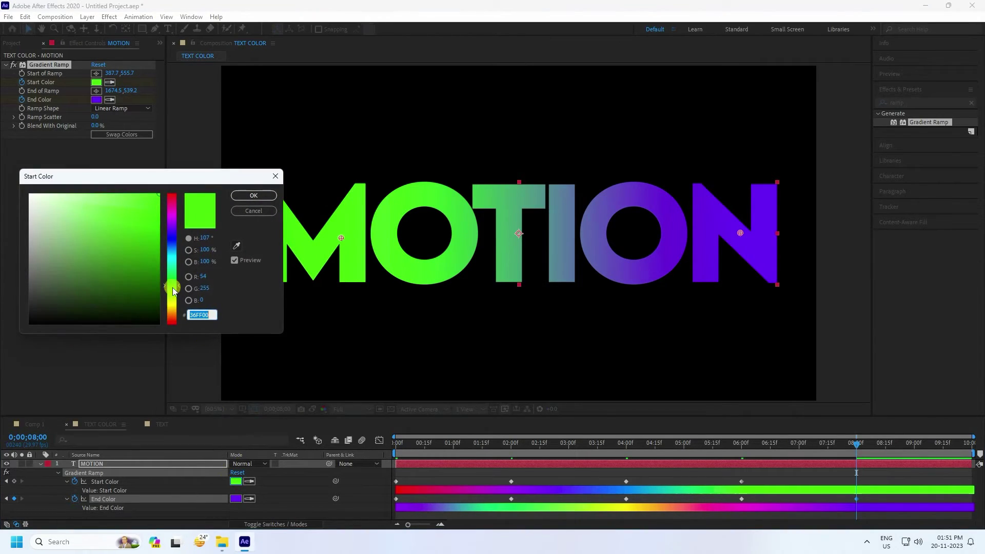
pyautogui.moveTo(174, 291); pyautogui.dragTo(178, 309)
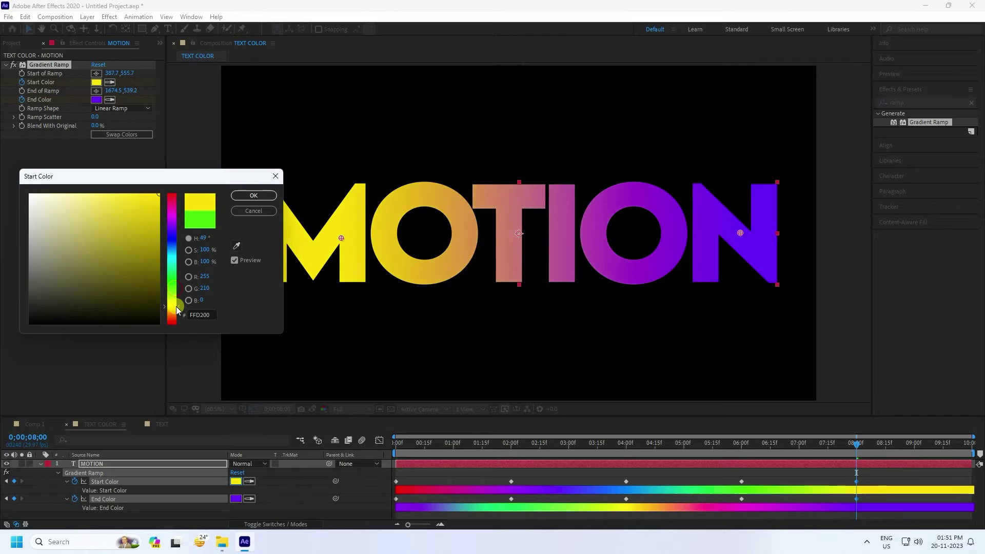
pyautogui.click(253, 196)
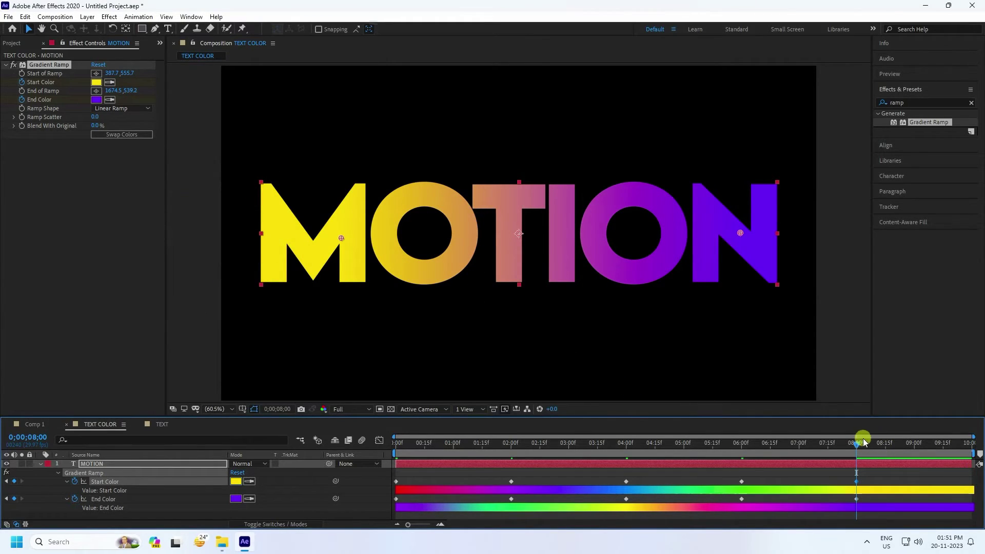
# Keyframe the ramp colors at the composition's last frame, 0;00;09;29, with a red start color FF0000 and a magenta end color F600FF.
pyautogui.moveTo(857, 436); pyautogui.dragTo(975, 435)
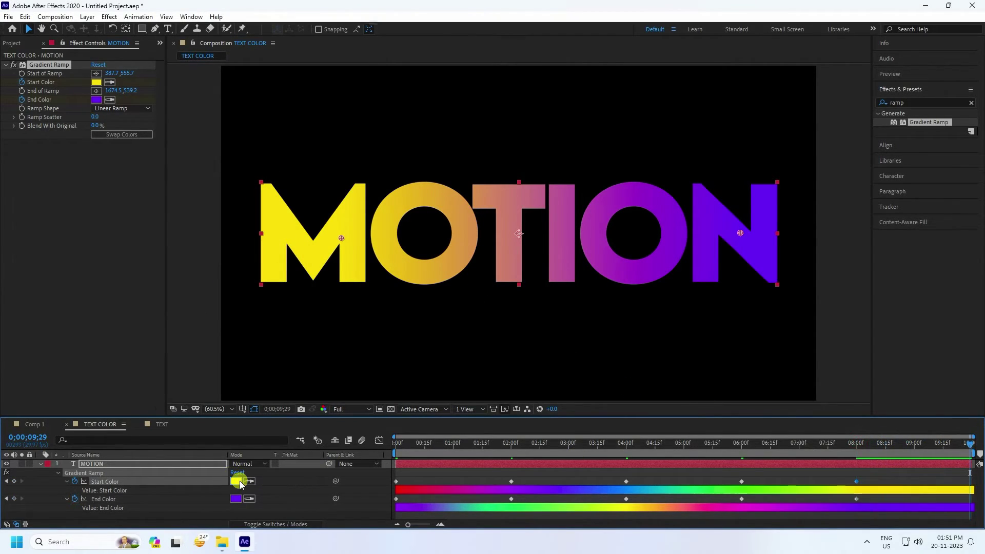
pyautogui.click(236, 481)
pyautogui.moveTo(175, 195); pyautogui.dragTo(185, 162)
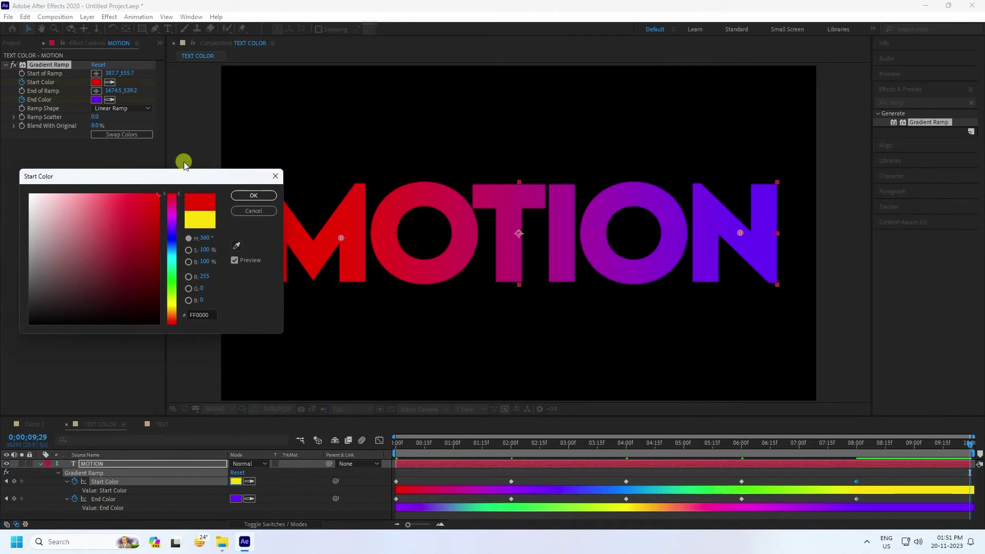
pyautogui.click(242, 197)
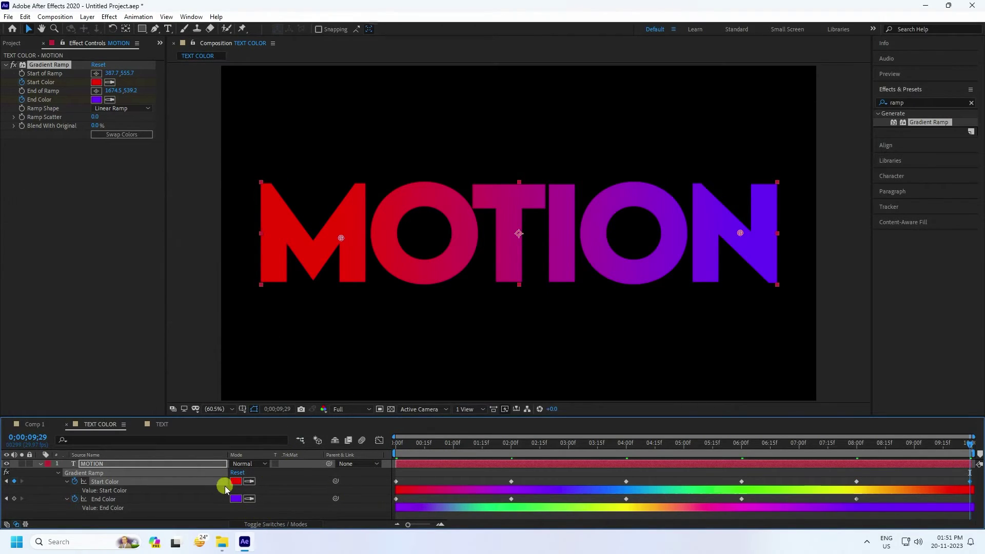
pyautogui.click(236, 499)
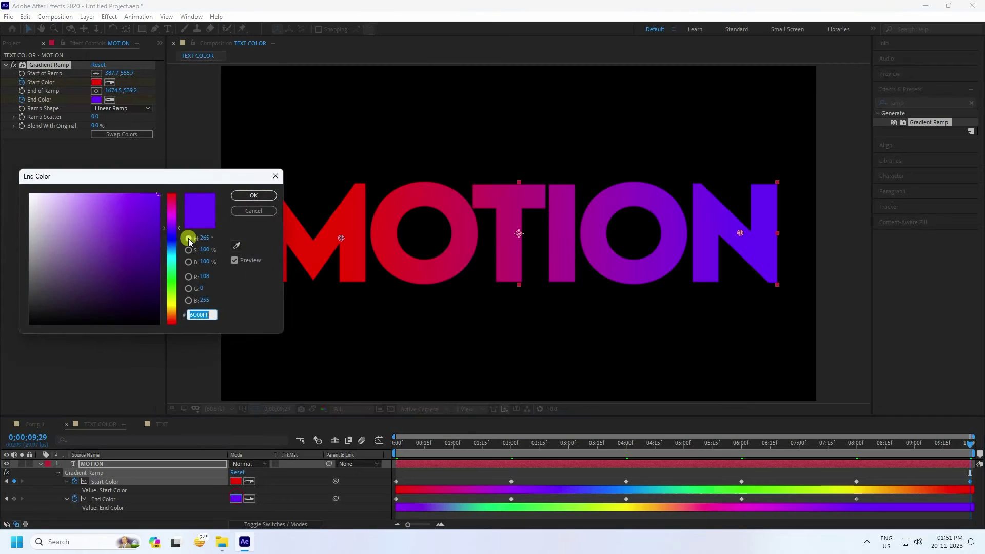
pyautogui.moveTo(180, 227); pyautogui.dragTo(181, 215)
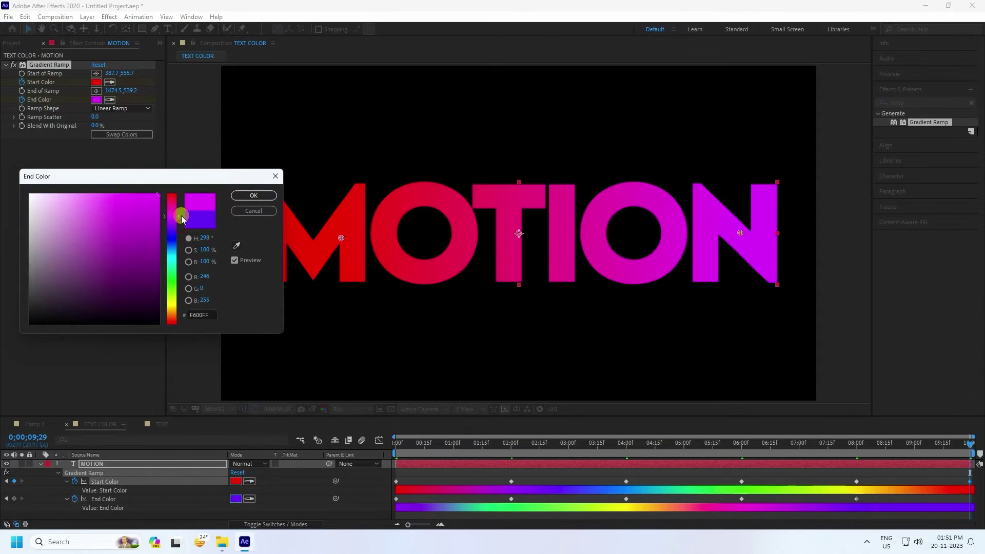
pyautogui.click(237, 196)
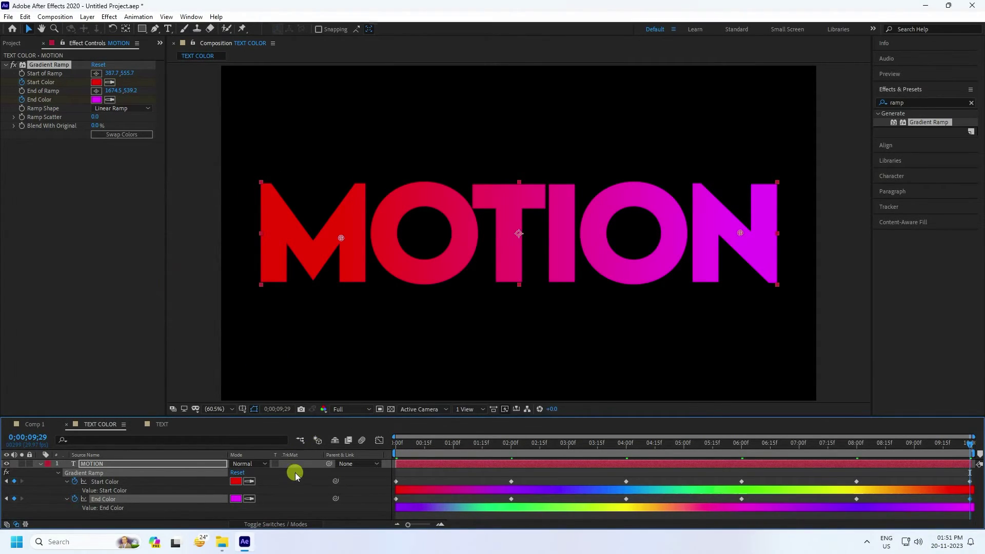
# Return to the start of the TEXT COLOR composition and preview the gradient color animation.
pyautogui.moveTo(409, 443); pyautogui.dragTo(359, 454)
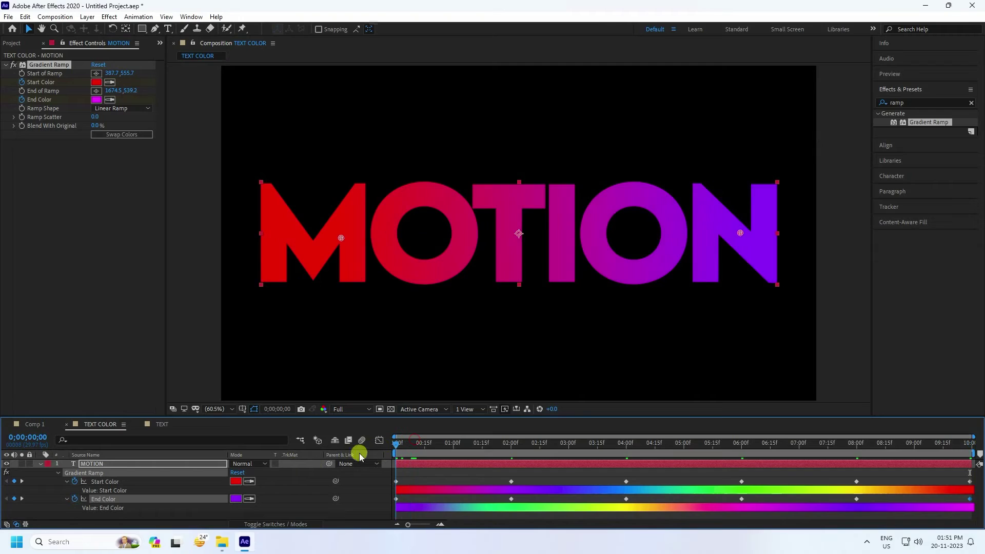
pyautogui.click(890, 74)
pyautogui.click(924, 88)
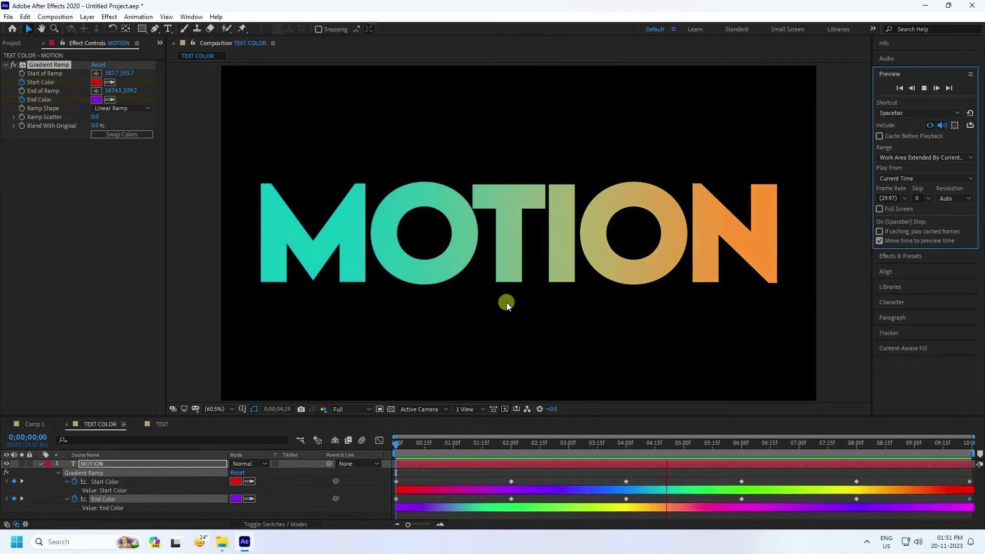
# Find the Stylize Glow effect and apply it to the MOTION layer after the Gradient Ramp.
pyautogui.click(909, 256)
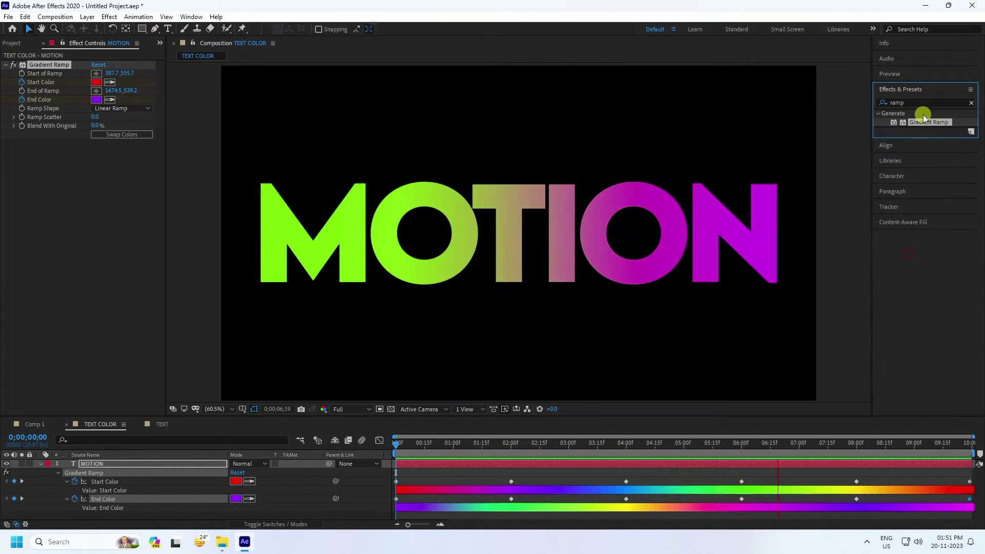
pyautogui.click(881, 104)
pyautogui.write('gl')
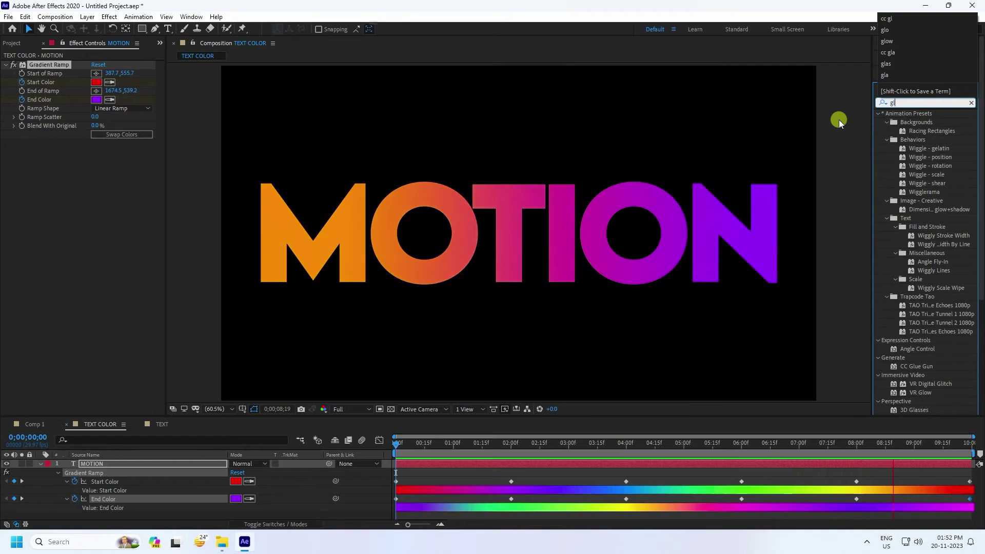
pyautogui.write('o')
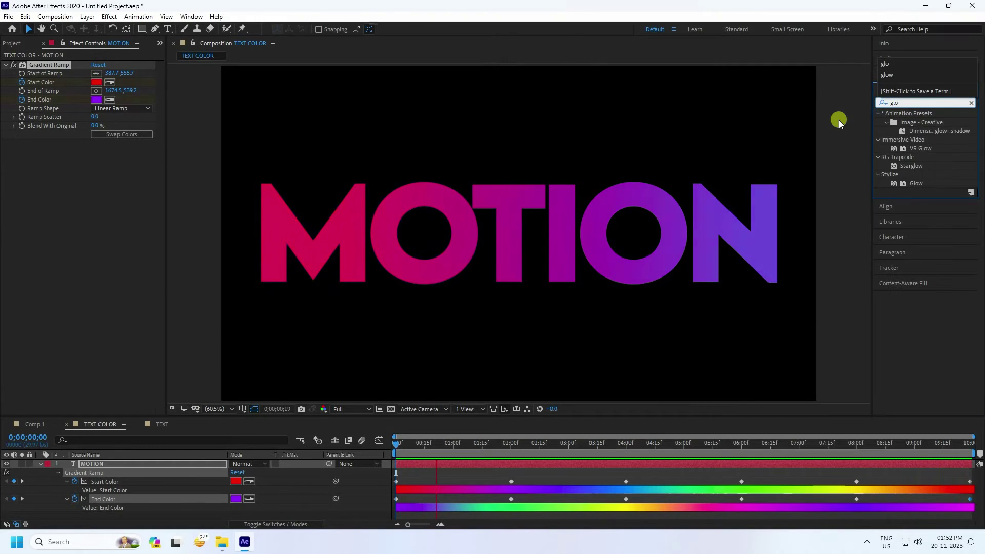
pyautogui.moveTo(919, 185); pyautogui.dragTo(96, 297)
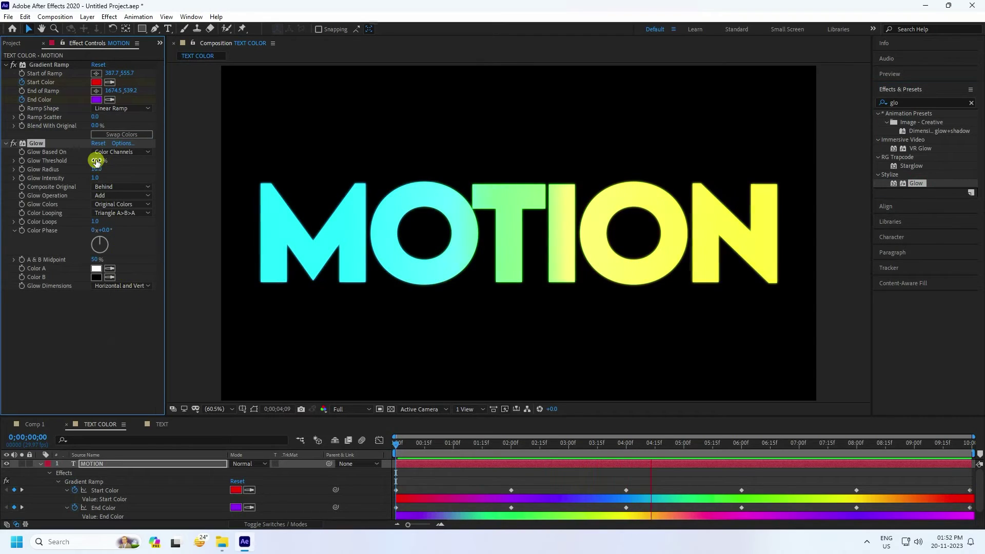
# Set the Glow threshold to 100%, the radius to 100 and the intensity to 0.7.
pyautogui.click(97, 161)
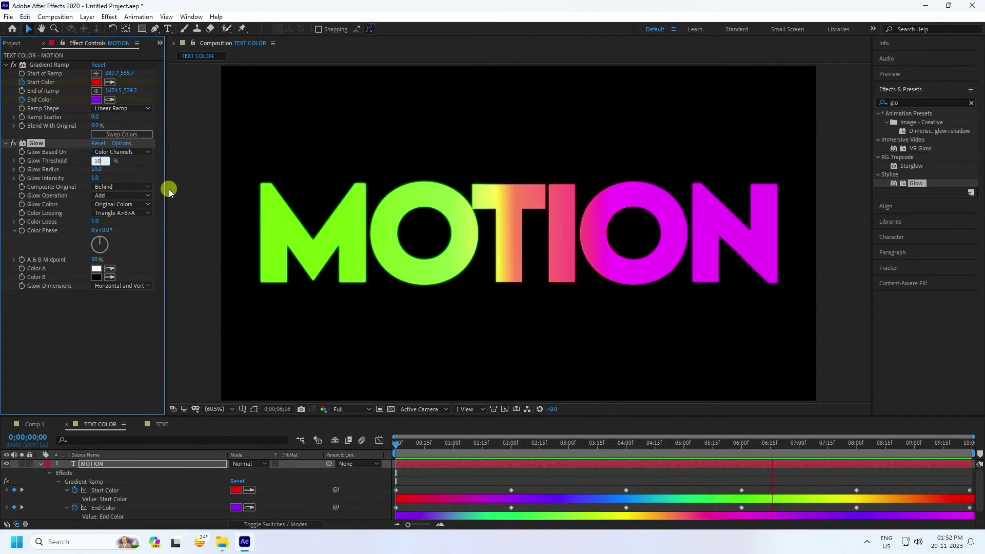
pyautogui.write('100')
pyautogui.press('Tab')
pyautogui.write('100')
pyautogui.press('Tab')
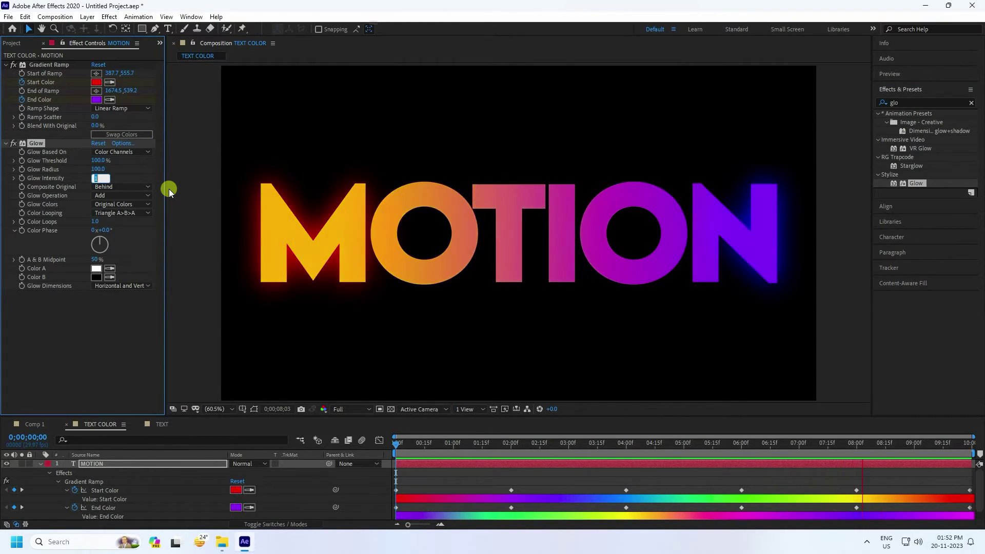
pyautogui.write('0.7')
pyautogui.press('Return')
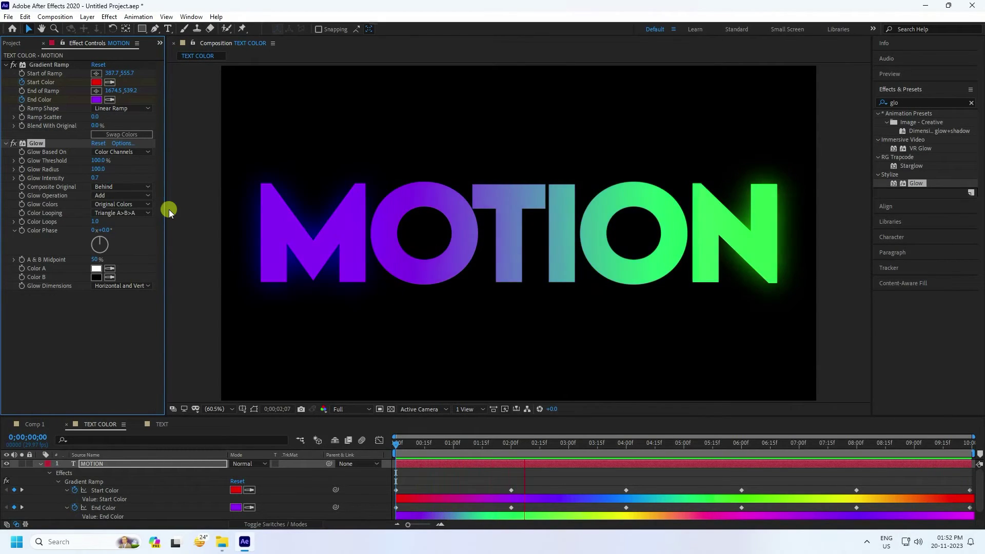
# Preview the glowing gradient text from the first frame and stop the playback.
pyautogui.moveTo(559, 444); pyautogui.dragTo(179, 457)
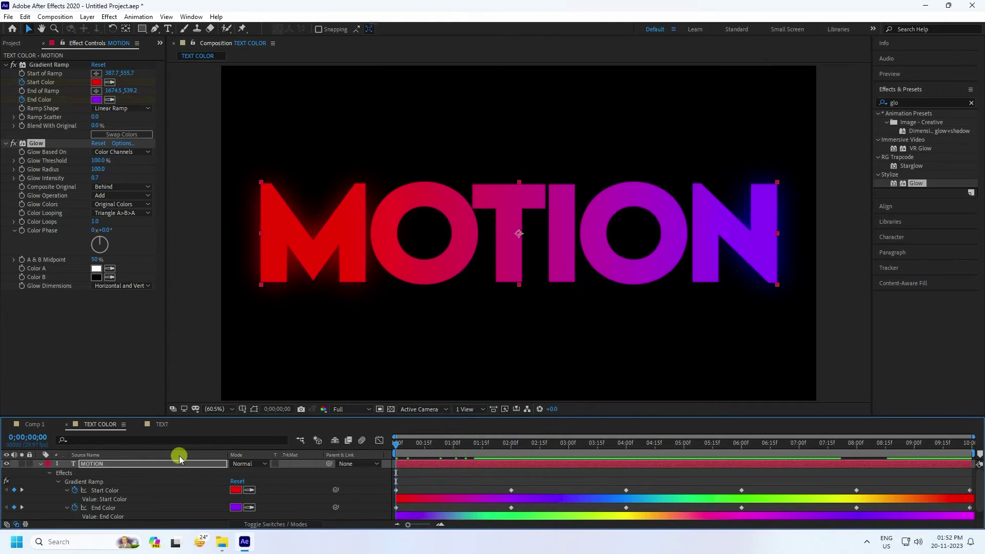
pyautogui.click(892, 72)
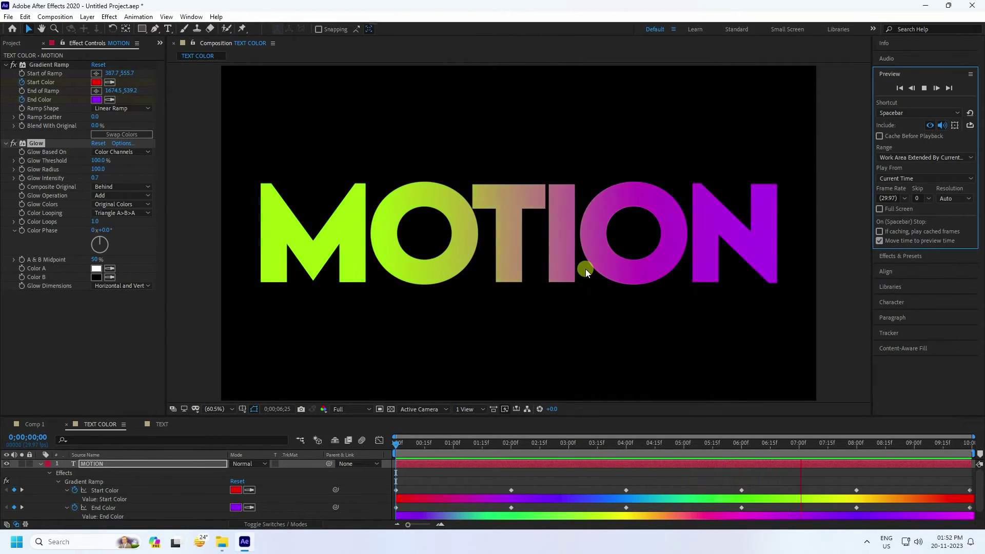
pyautogui.click(924, 87)
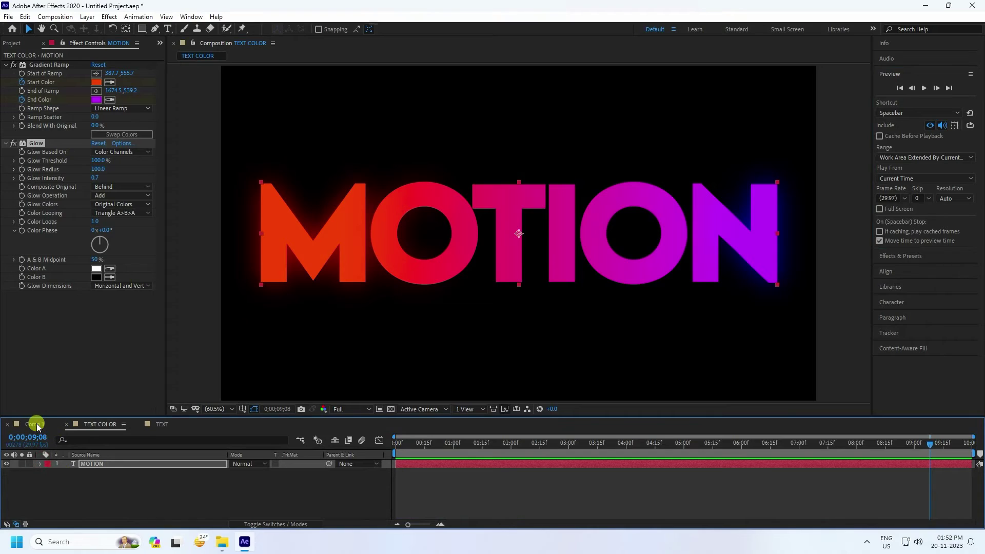
# Add the TEXT COLOR composition to Comp 1 beneath the MAP layer, and select the MAP layer.
pyautogui.click(36, 423)
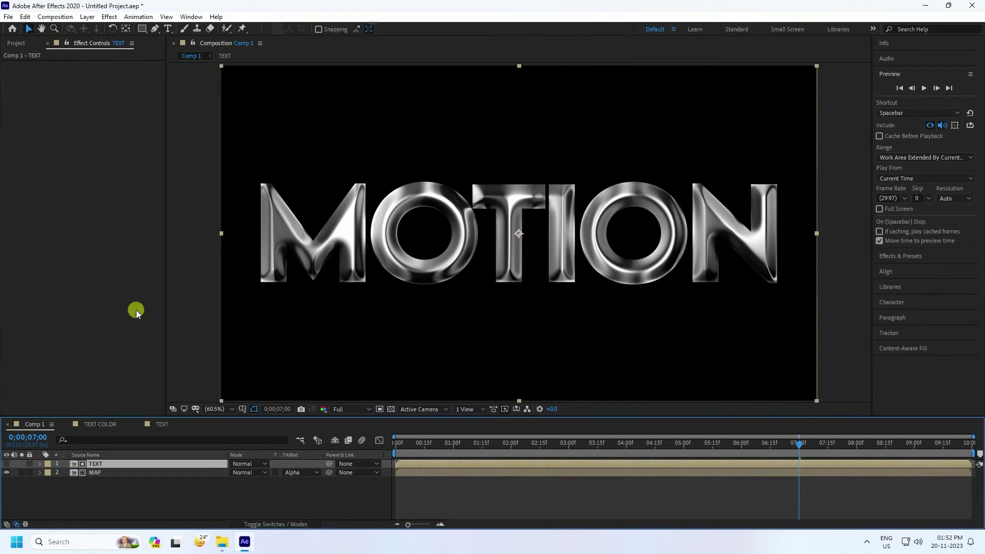
pyautogui.click(15, 43)
pyautogui.click(31, 177)
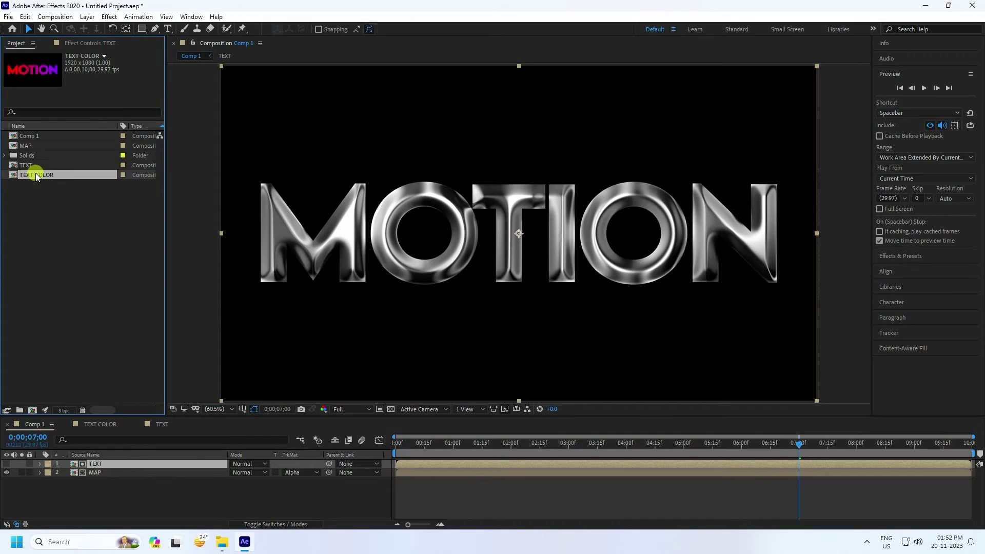
pyautogui.moveTo(35, 173); pyautogui.dragTo(117, 503)
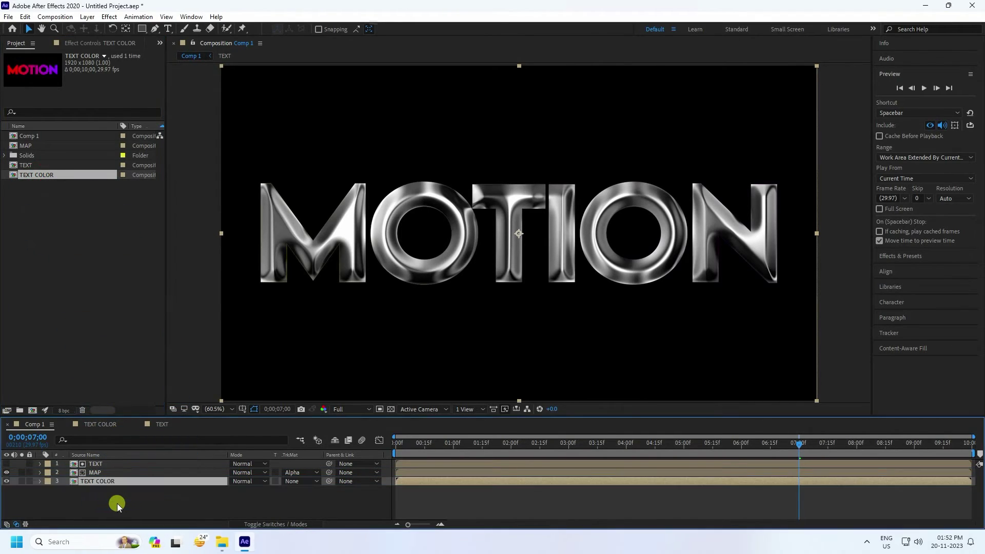
pyautogui.click(113, 474)
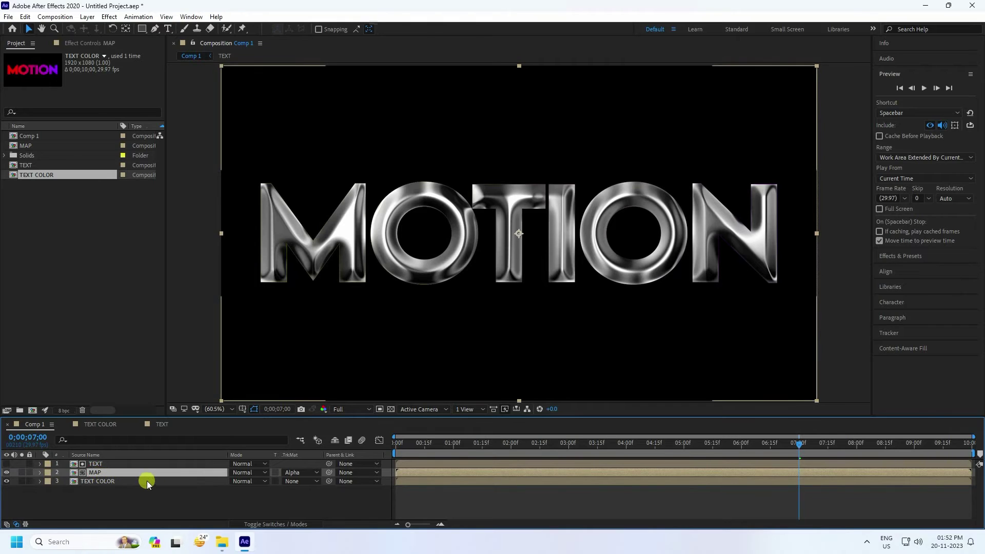
# Set the MAP layer's blending mode to Hard Light in Comp 1.
pyautogui.click(242, 473)
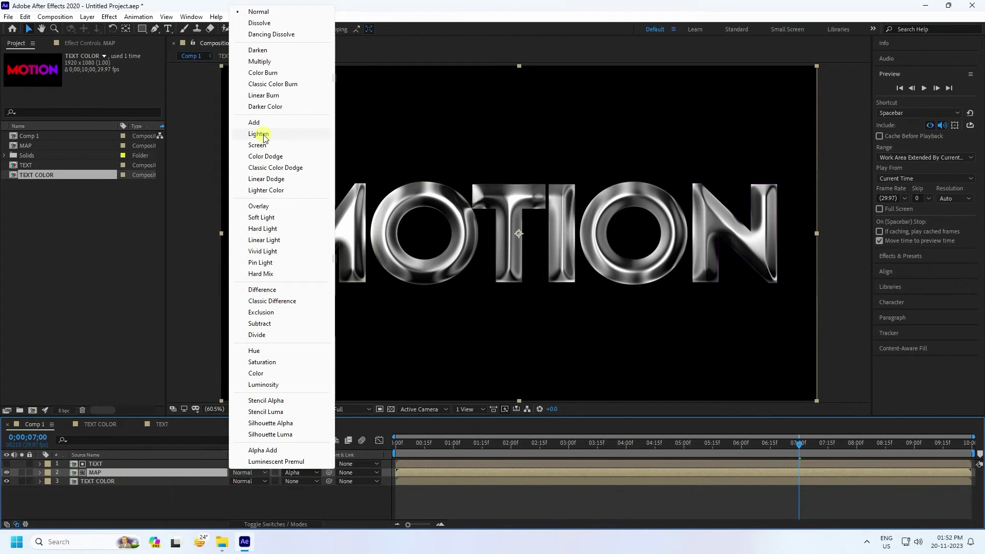
pyautogui.click(261, 229)
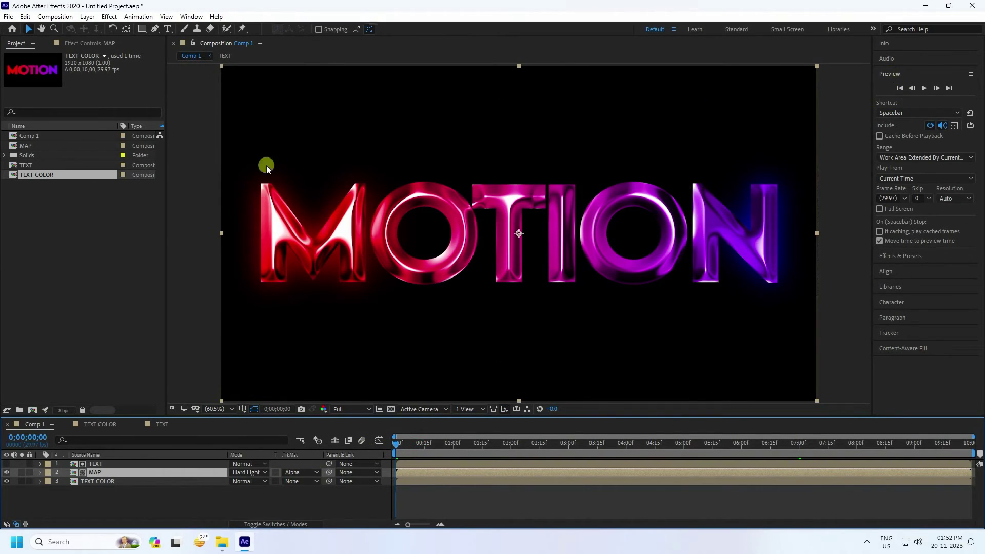
# Examine the colored metallic letters up close from the M to the N, and fit the whole composition back in view.
pyautogui.scroll(4, 428, 266)
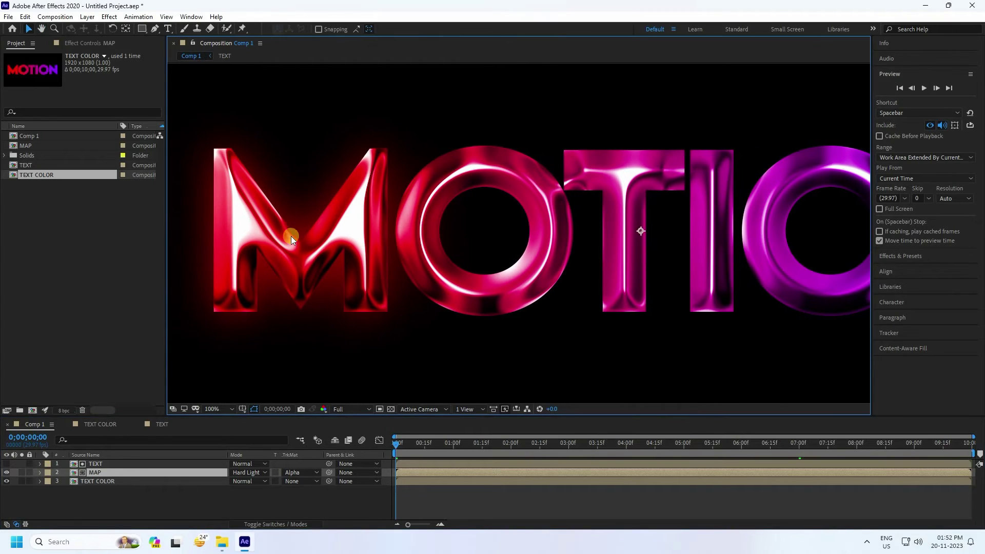
pyautogui.scroll(3, 277, 228)
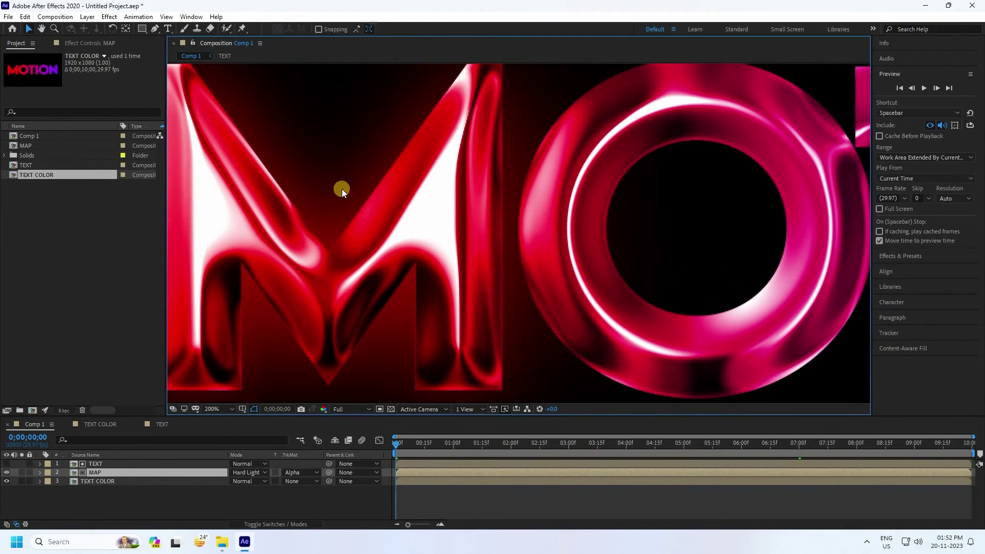
pyautogui.scroll(-3, 451, 231)
pyautogui.hscroll(5, 439, 249)
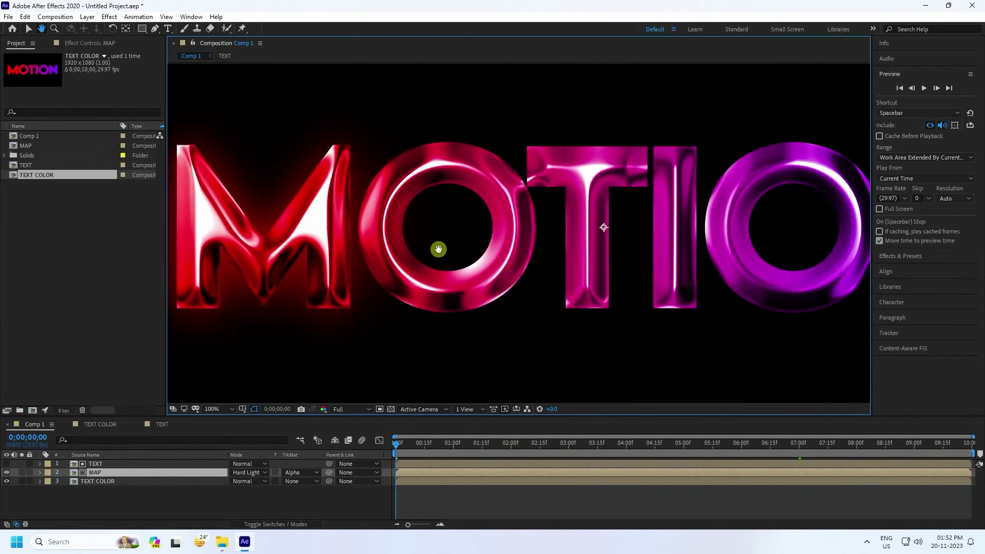
pyautogui.moveTo(595, 218); pyautogui.dragTo(319, 257)
pyautogui.scroll(2, 399, 283)
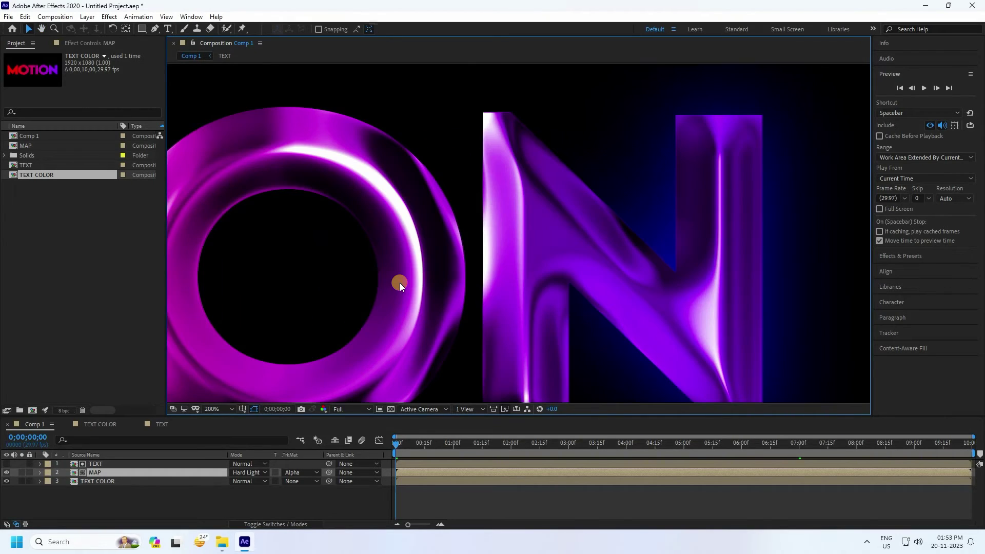
pyautogui.press('v')
pyautogui.click(214, 409)
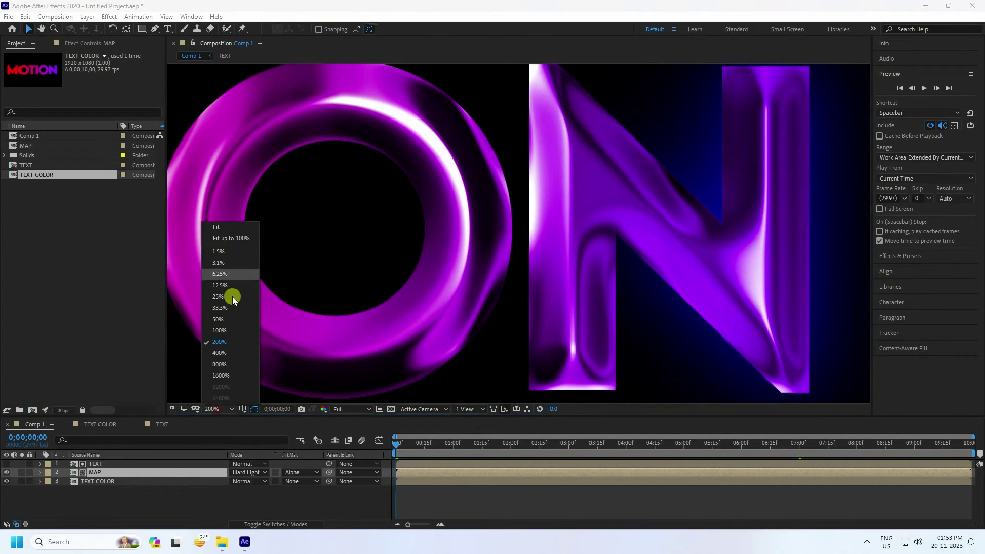
pyautogui.click(226, 237)
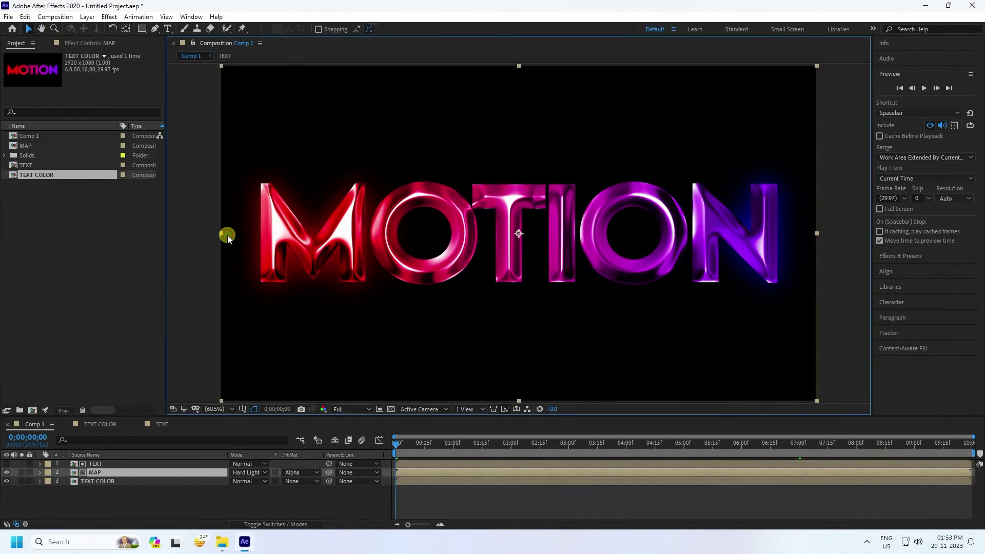
# Preview the Comp 1 animation of the colored metal text and stop the playback.
pyautogui.click(924, 89)
pyautogui.click(559, 379)
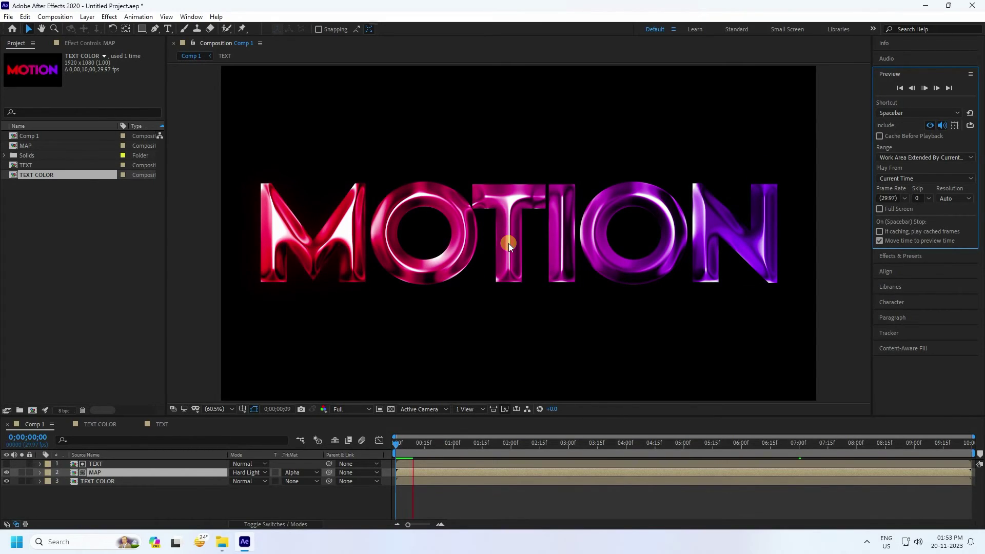
pyautogui.click(420, 444)
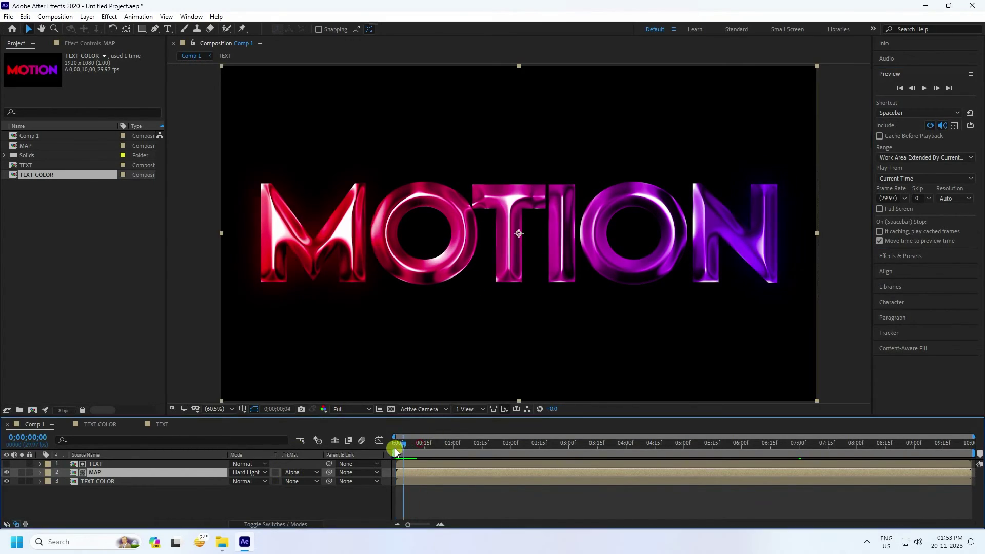
# Pre-compose the TEXT, MAP and TEXT COLOR layers into a new composition named FINAL TEXT, moving all attributes into it.
pyautogui.moveTo(81, 498); pyautogui.dragTo(149, 433)
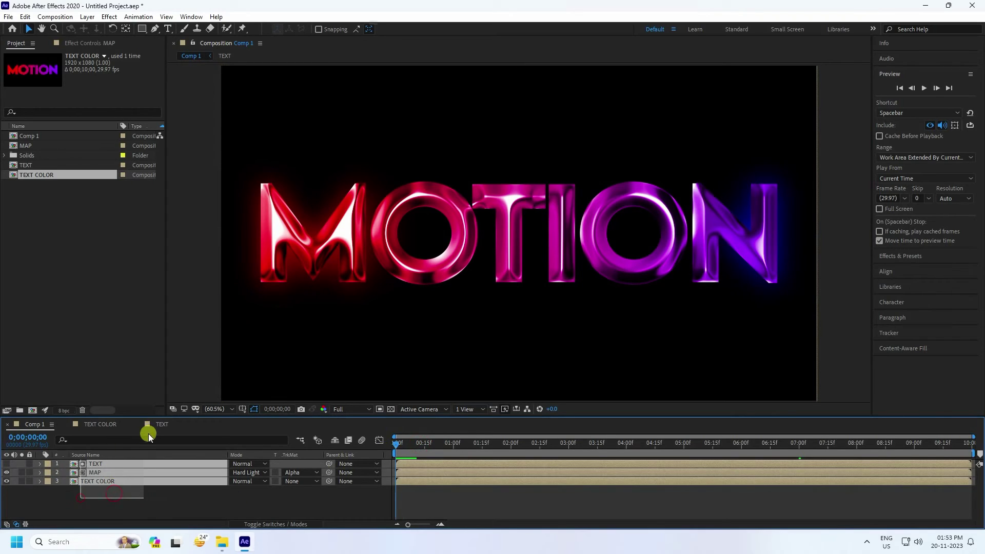
pyautogui.rightClick(109, 480)
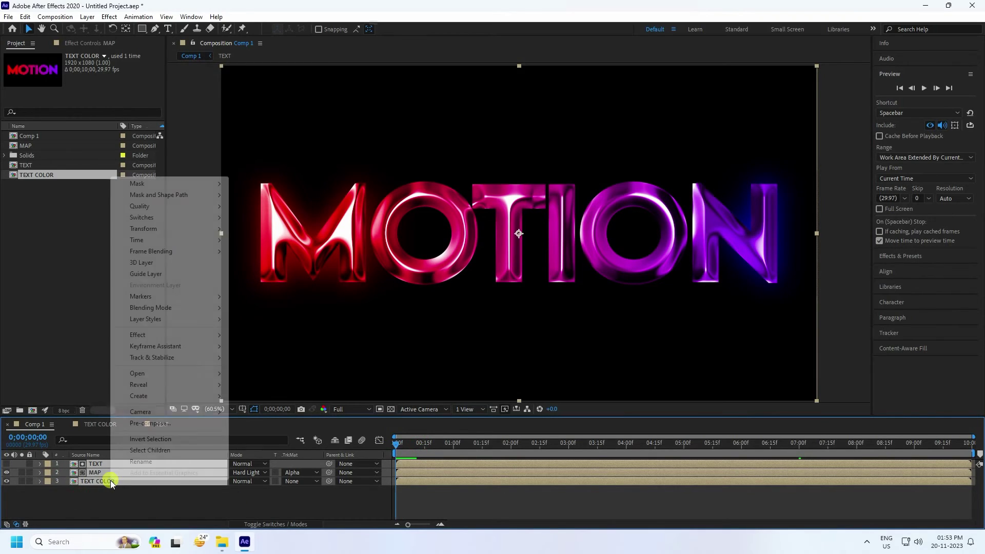
pyautogui.click(145, 424)
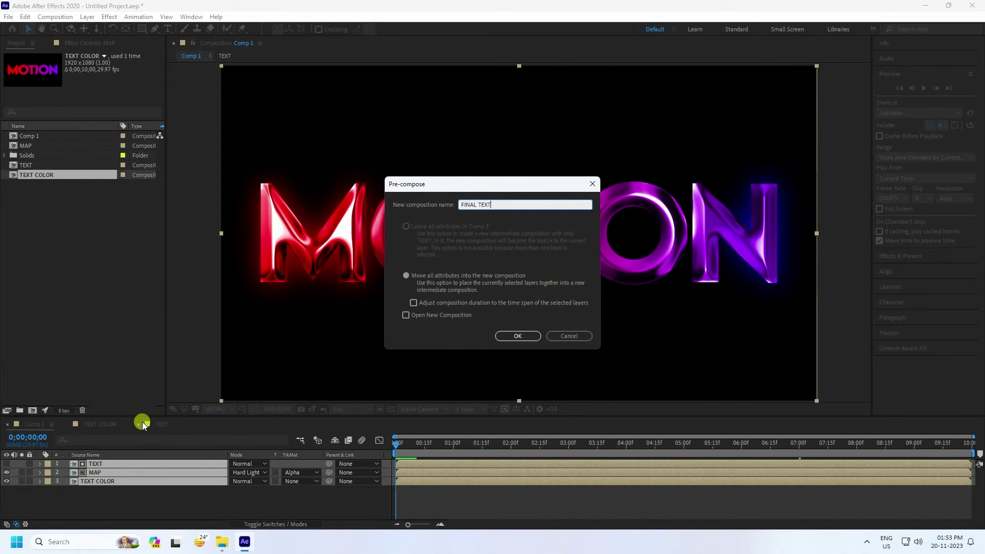
pyautogui.press('Return')
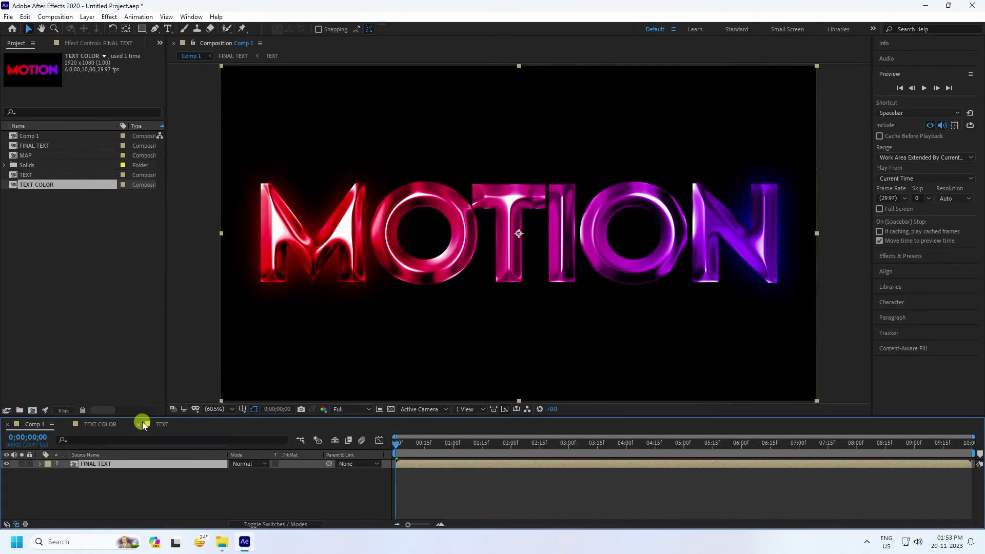
# Duplicate the FINAL TEXT layer and rename the lower copy FINAL TEXT SHADOW.
pyautogui.hotkey('ctrl', 'd')
pyautogui.click(99, 472)
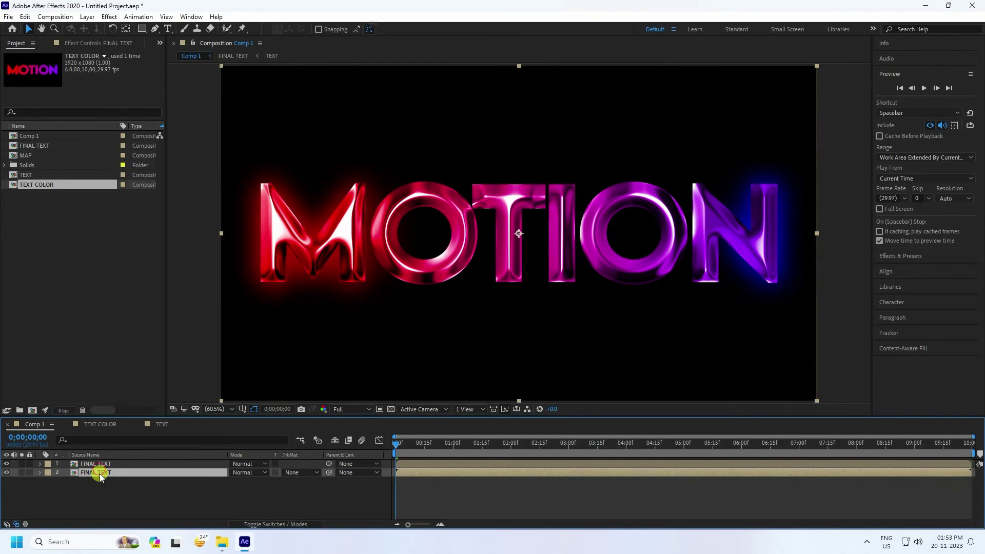
pyautogui.rightClick(91, 473)
pyautogui.click(129, 456)
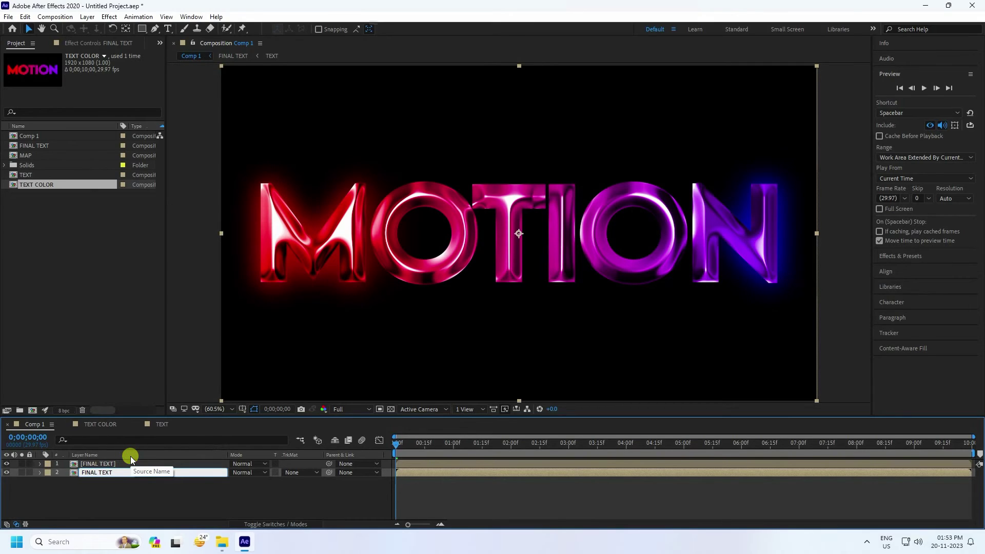
pyautogui.press('Return')
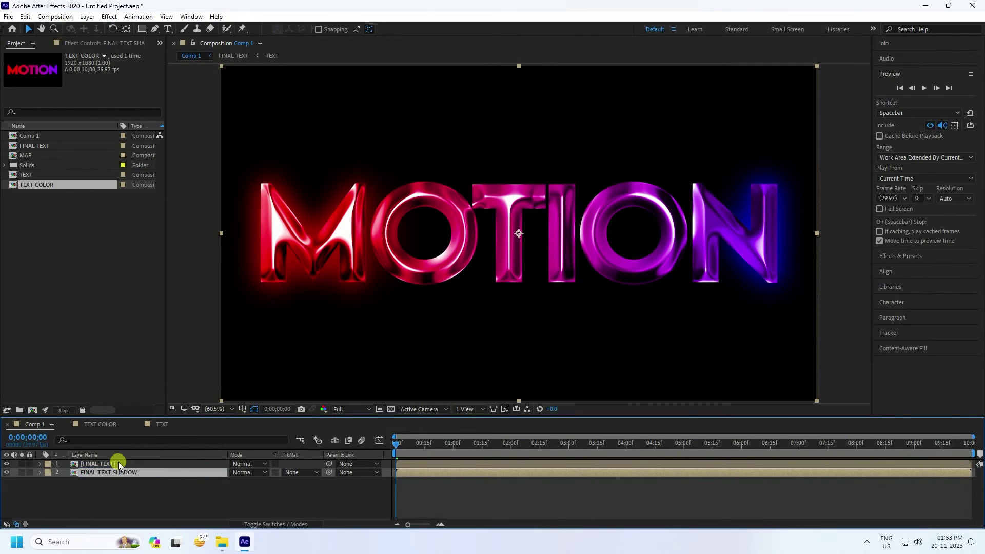
# Find the CC Radial Fast Blur effect and apply it to the FINAL TEXT SHADOW layer.
pyautogui.click(887, 256)
pyautogui.moveTo(907, 96); pyautogui.dragTo(888, 104)
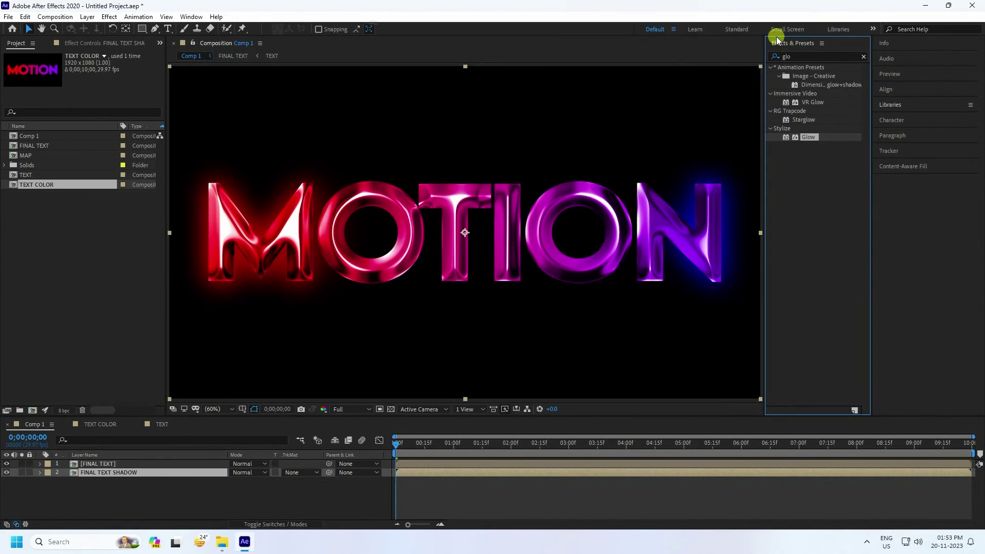
pyautogui.moveTo(807, 44); pyautogui.dragTo(907, 195)
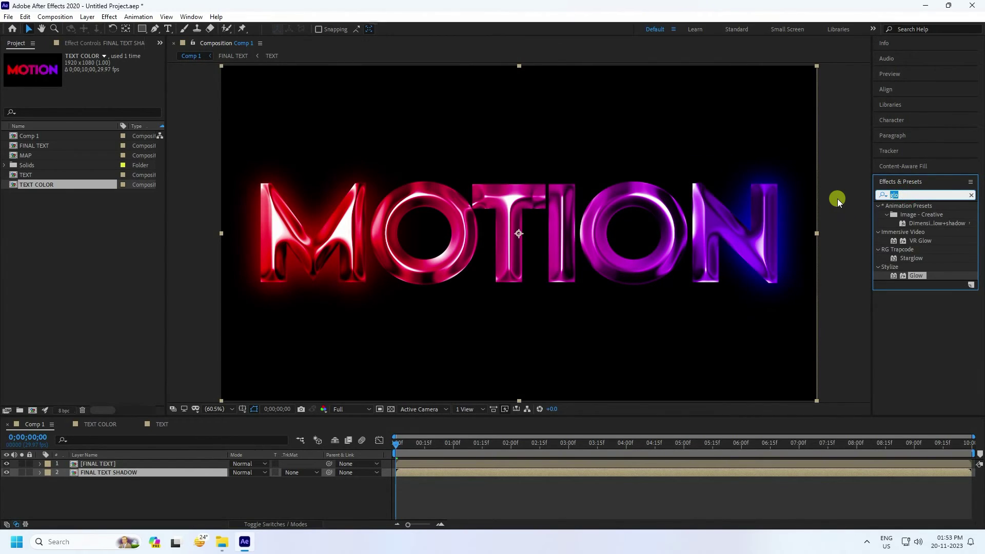
pyautogui.write('cc r')
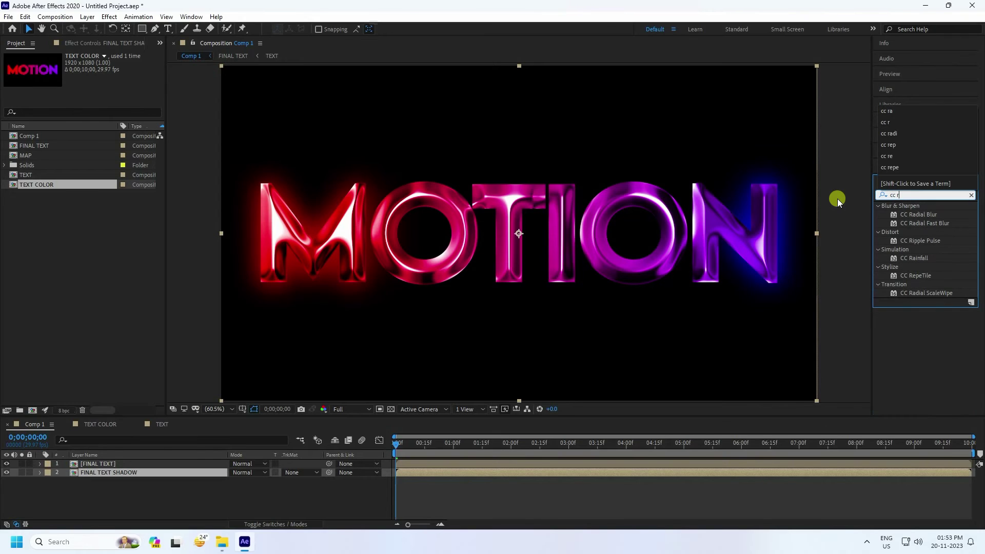
pyautogui.moveTo(927, 222); pyautogui.dragTo(116, 473)
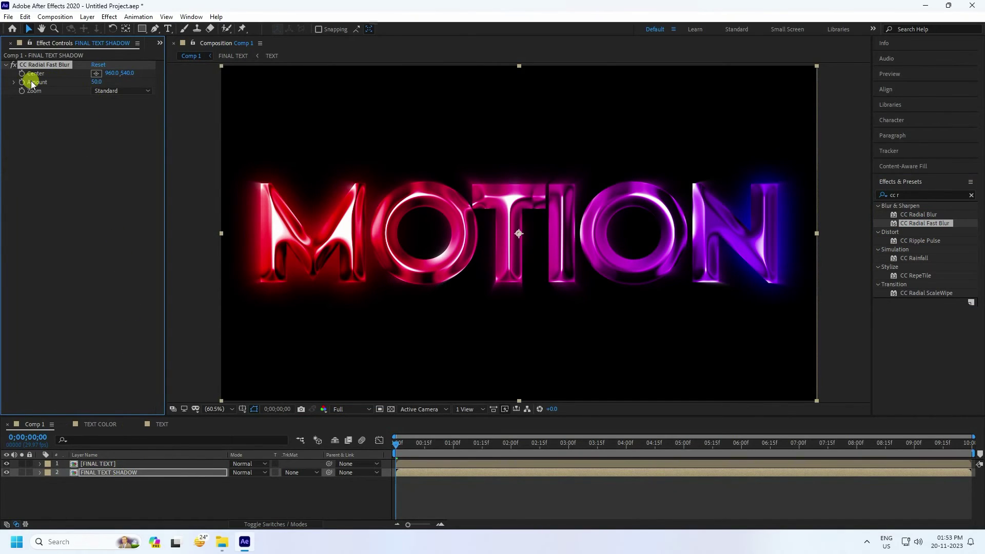
# Set the CC Radial Fast Blur amount on FINAL TEXT SHADOW to 80 and check the light rays around the letters.
pyautogui.moveTo(100, 84); pyautogui.dragTo(124, 83)
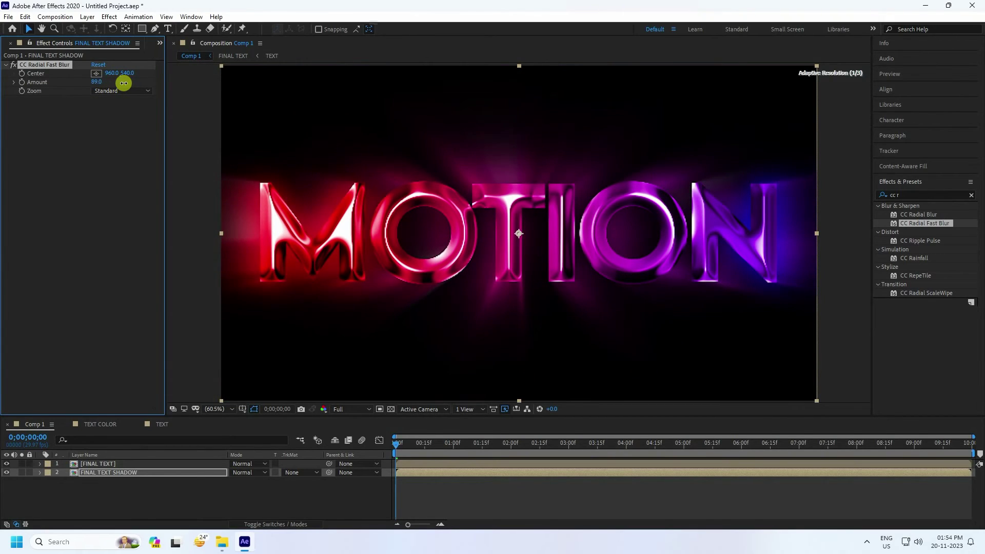
pyautogui.moveTo(124, 83); pyautogui.dragTo(95, 83)
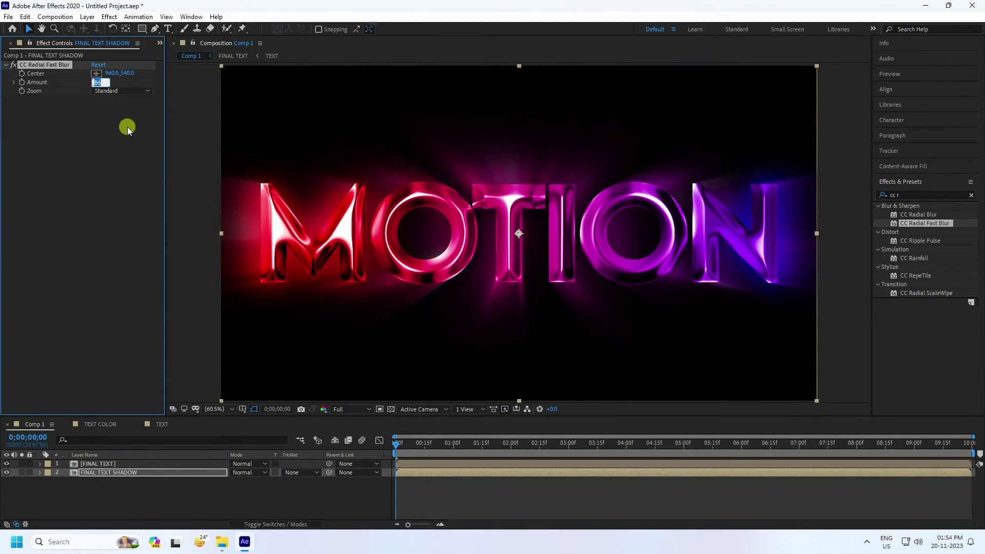
pyautogui.write('75')
pyautogui.press('Return')
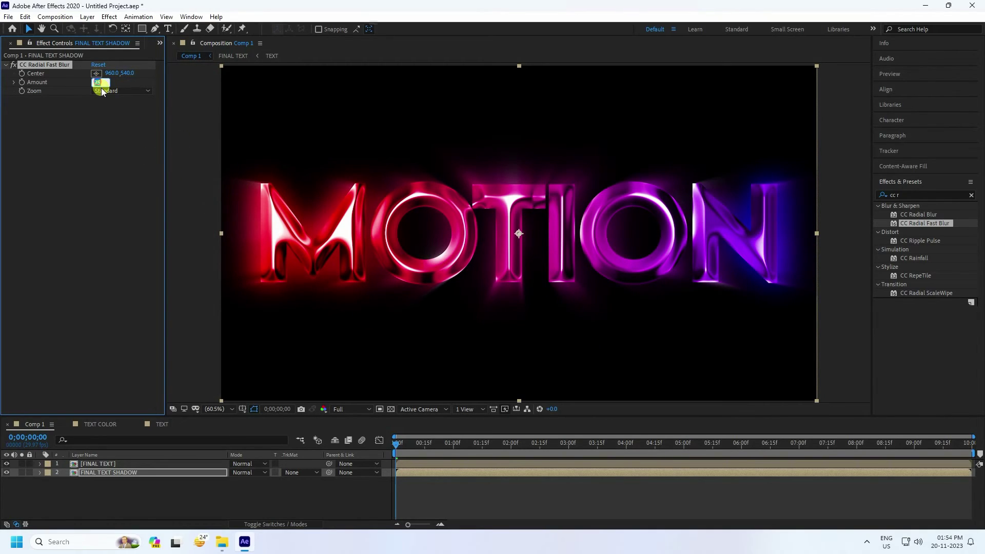
pyautogui.press('Return')
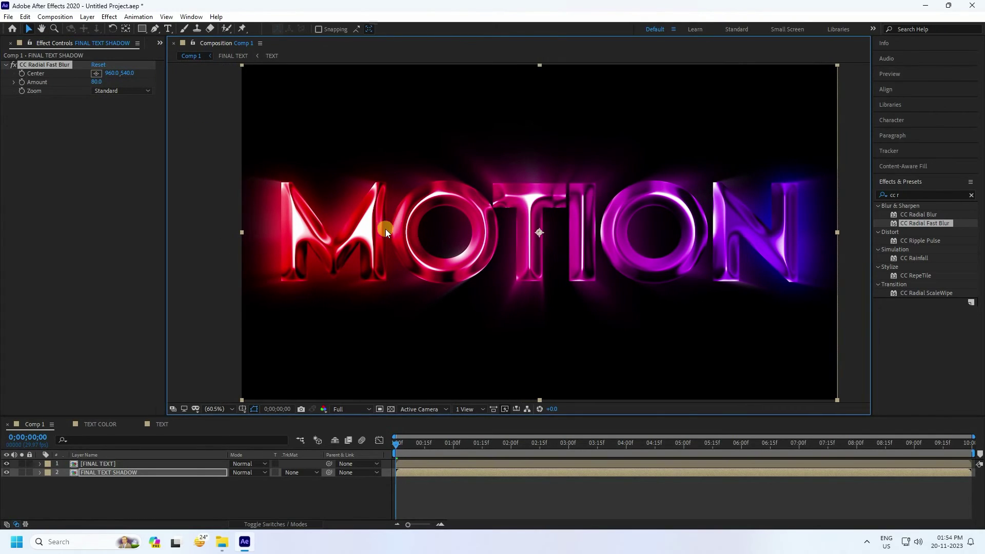
pyautogui.scroll(2, 385, 231)
pyautogui.moveTo(369, 231); pyautogui.dragTo(501, 229)
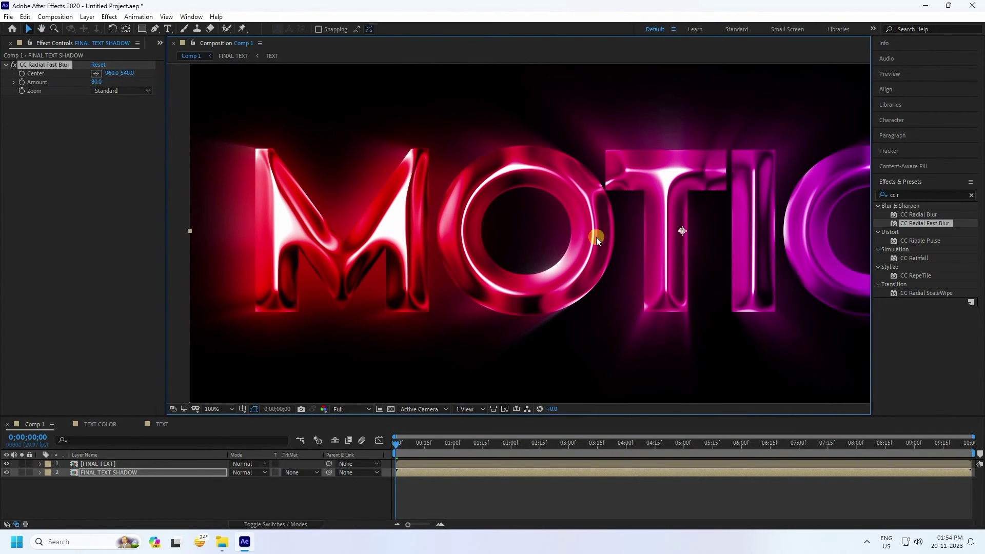
pyautogui.moveTo(595, 235); pyautogui.dragTo(347, 235)
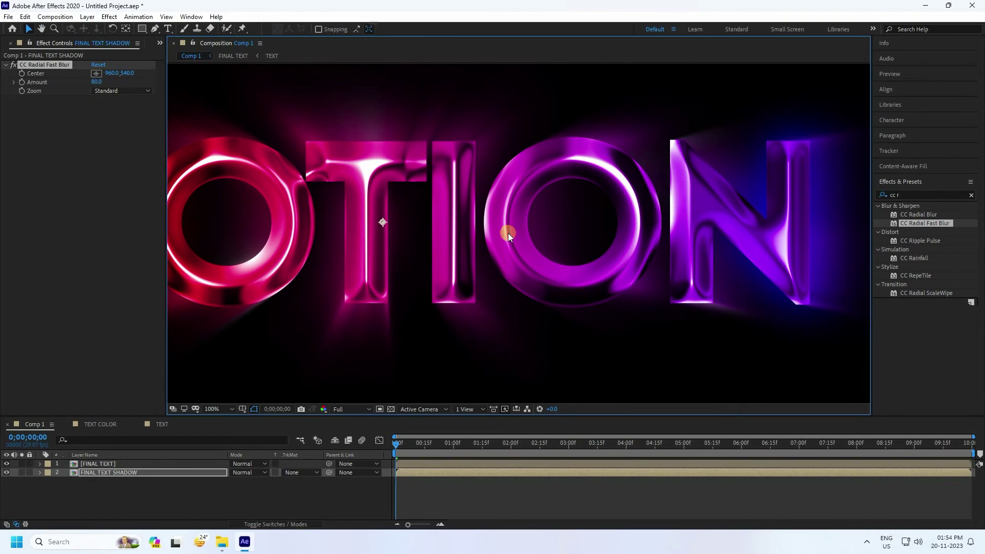
# Import the image 1.jpg from the Texture folder into the project as footage.
pyautogui.click(6, 44)
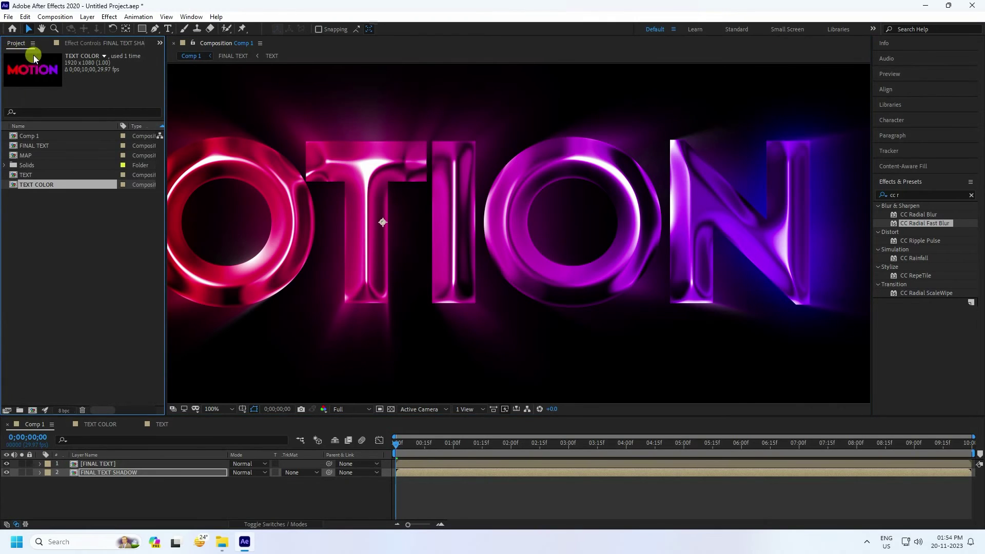
pyautogui.rightClick(54, 234)
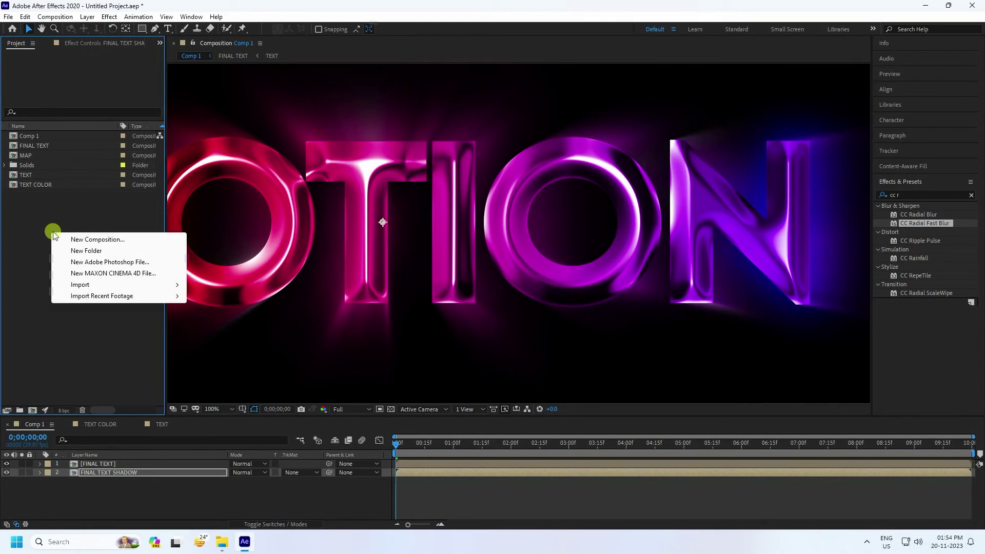
pyautogui.click(91, 285)
pyautogui.click(209, 286)
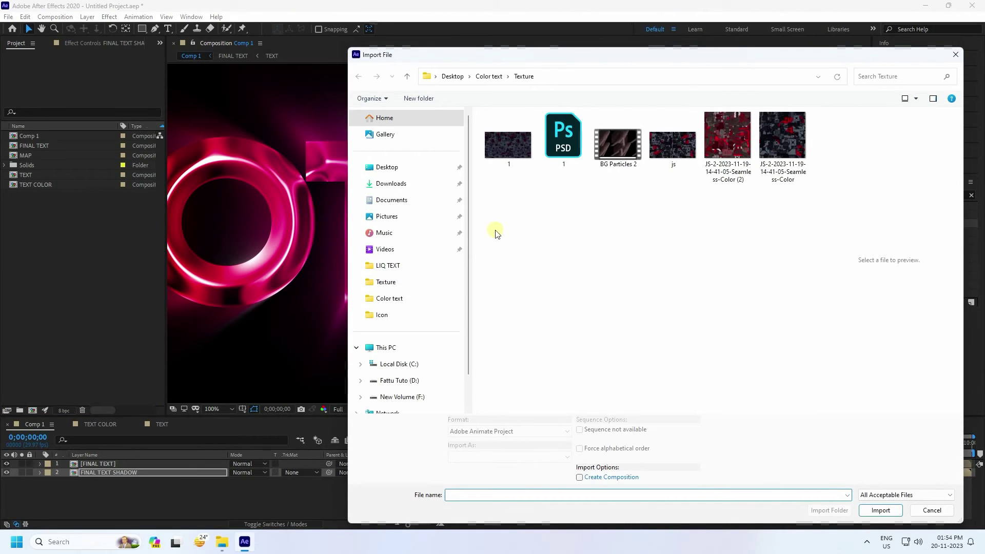
pyautogui.click(501, 149)
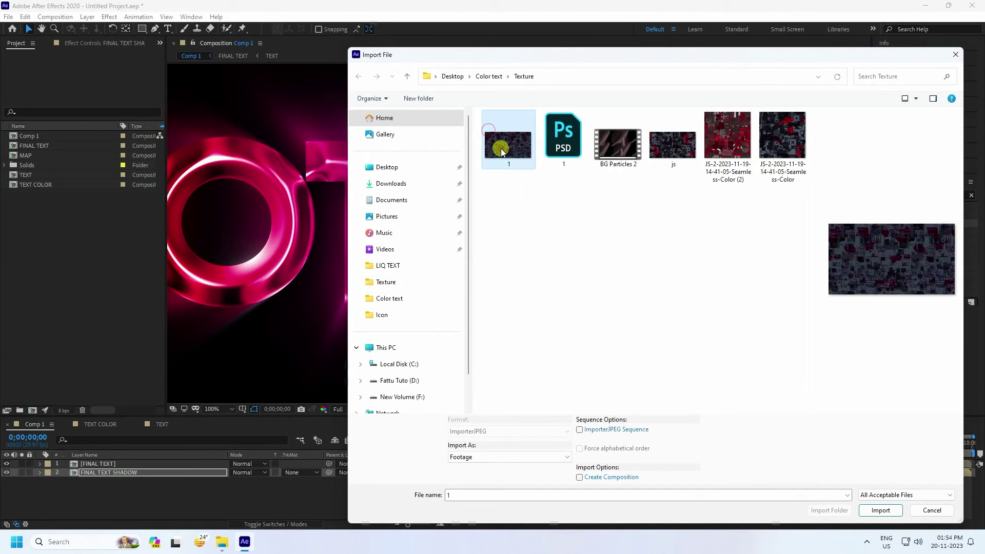
pyautogui.click(899, 511)
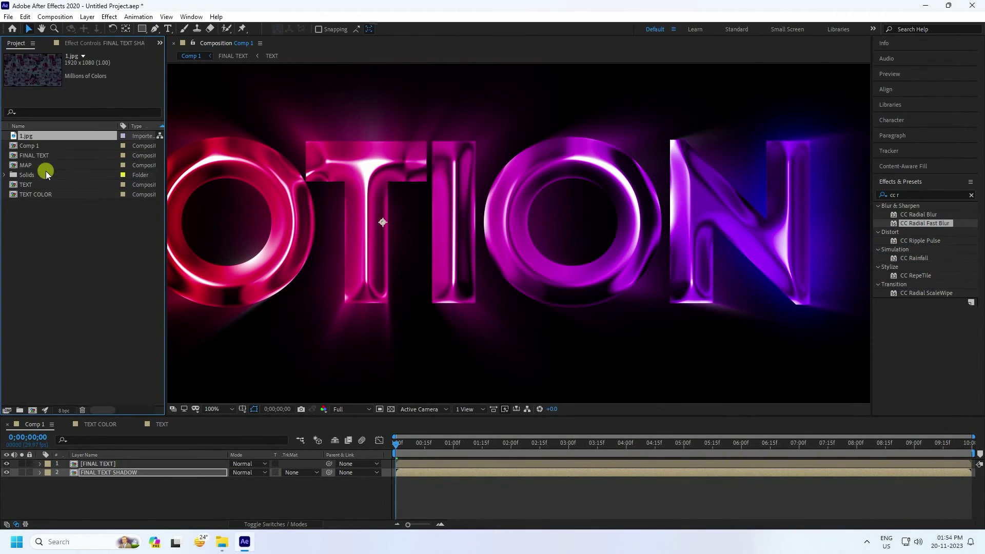
# Add 1.jpg to Comp 1 as the background beneath the FINAL TEXT SHADOW layer.
pyautogui.moveTo(32, 136); pyautogui.dragTo(154, 500)
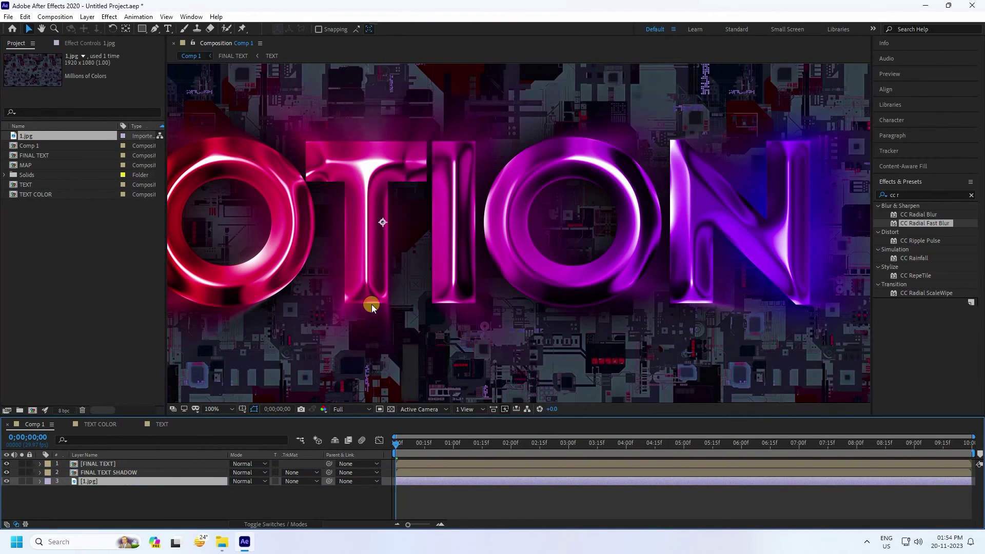
pyautogui.scroll(-2, 452, 231)
pyautogui.moveTo(473, 183); pyautogui.dragTo(447, 216)
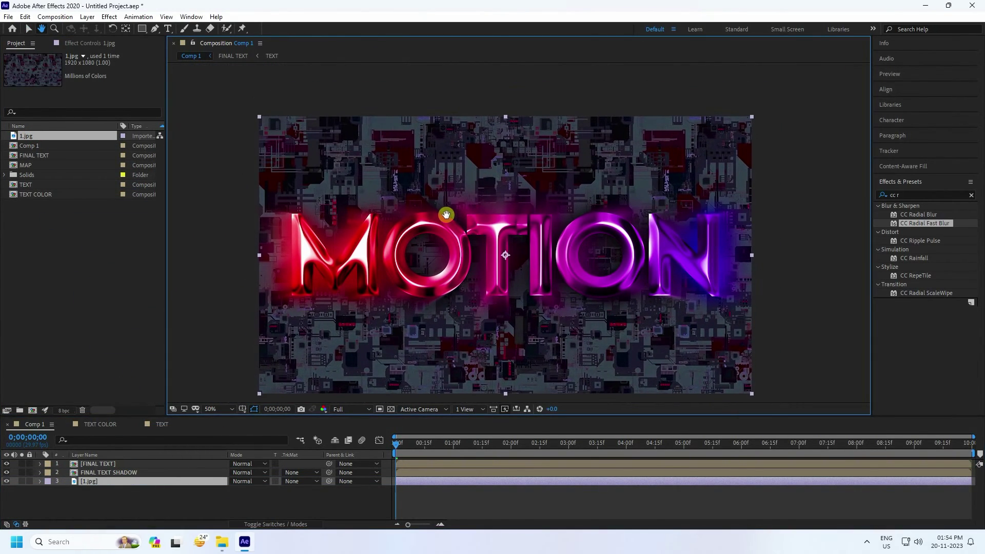
pyautogui.moveTo(387, 269); pyautogui.dragTo(385, 234)
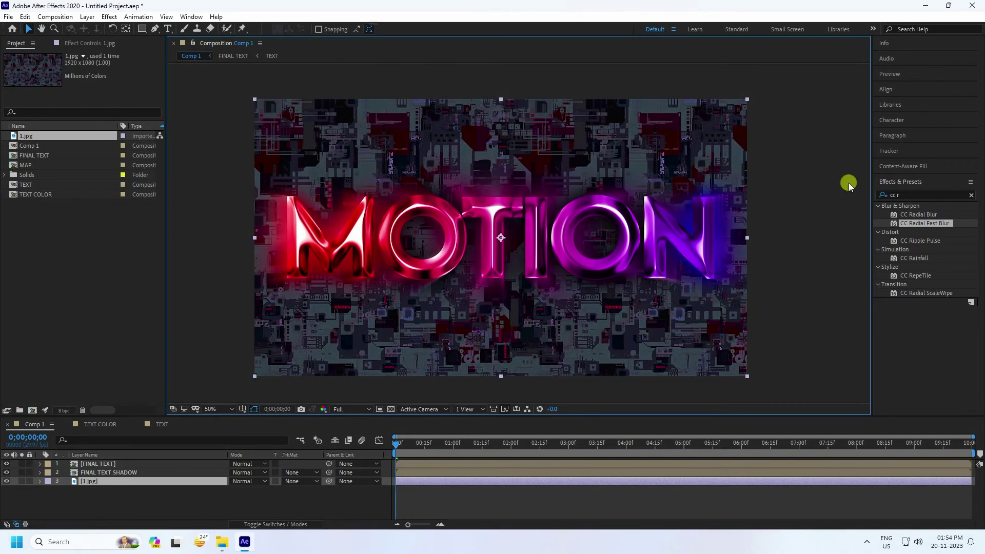
# Find the Brightness & Contrast effect and apply it to the 1.jpg layer.
pyautogui.click(917, 194)
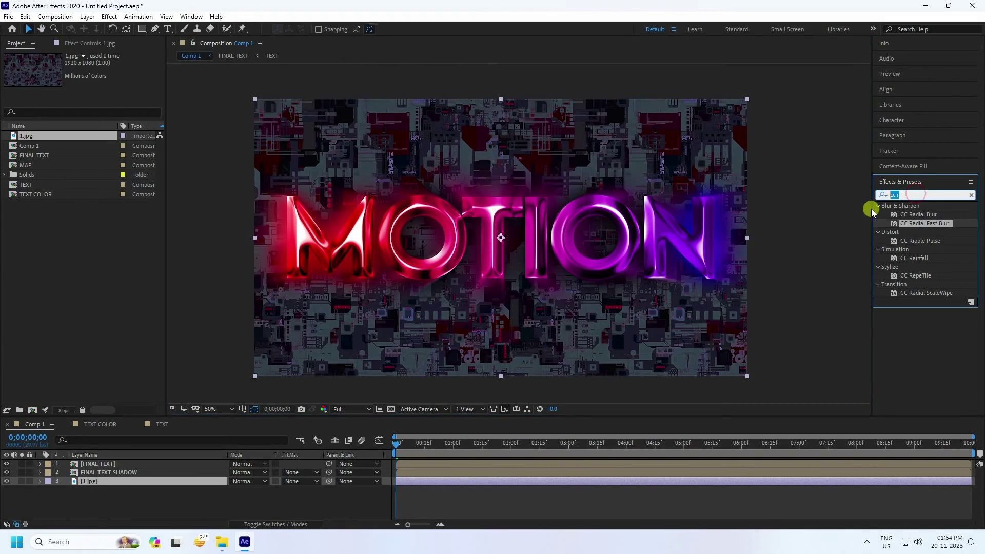
pyautogui.write('br')
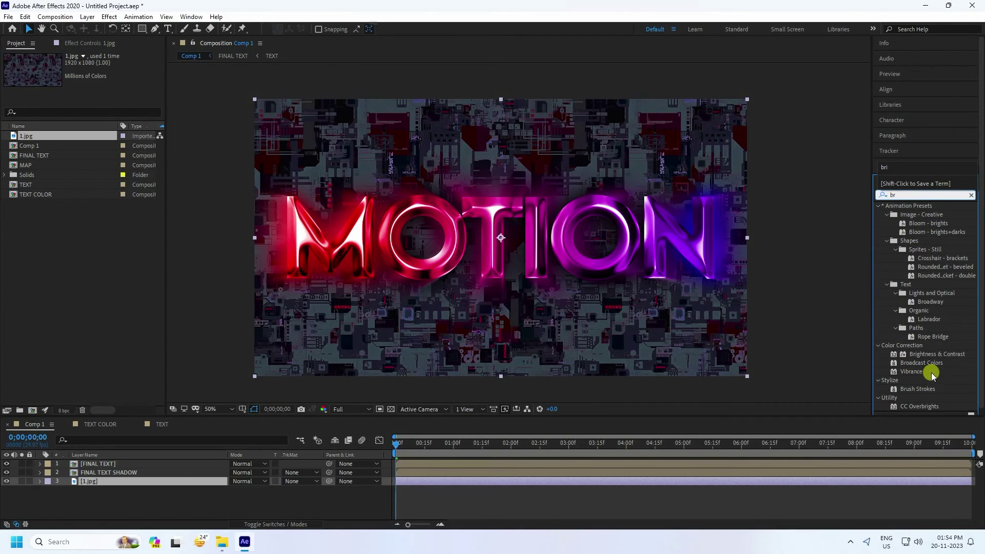
pyautogui.click(940, 354)
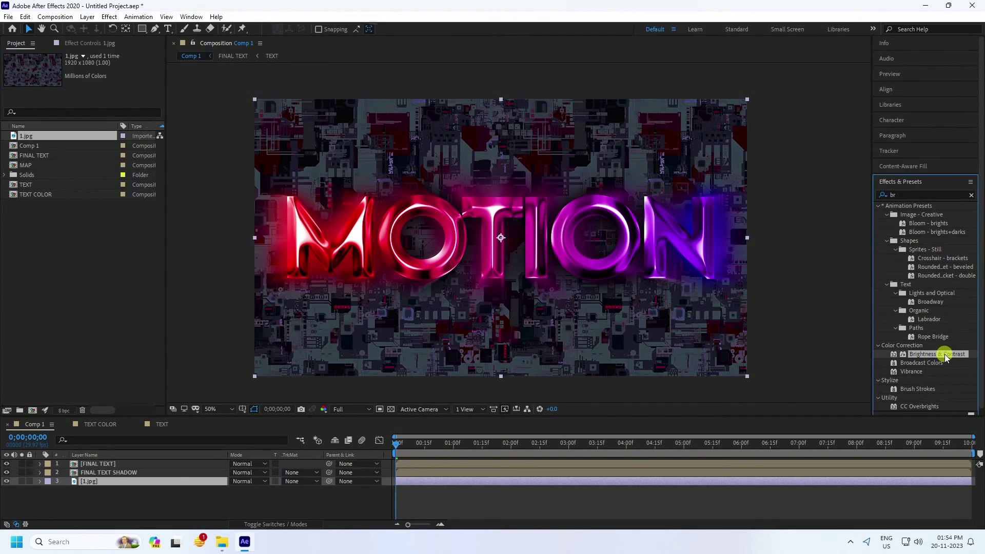
pyautogui.moveTo(944, 354); pyautogui.dragTo(131, 479)
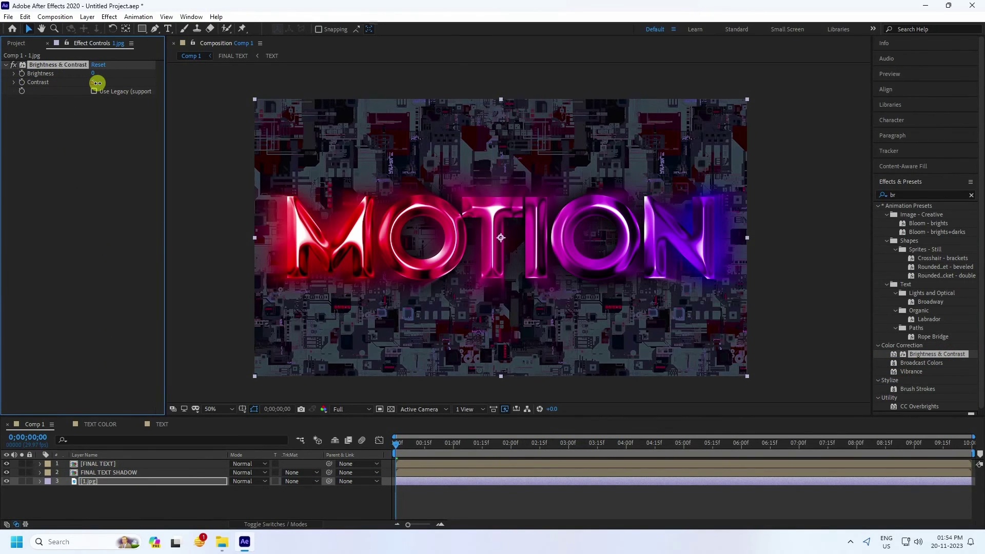
# Set the Brightness & Contrast effect on 1.jpg to brightness 5 and contrast 50, with the legacy option enabled.
pyautogui.moveTo(97, 82); pyautogui.dragTo(106, 82)
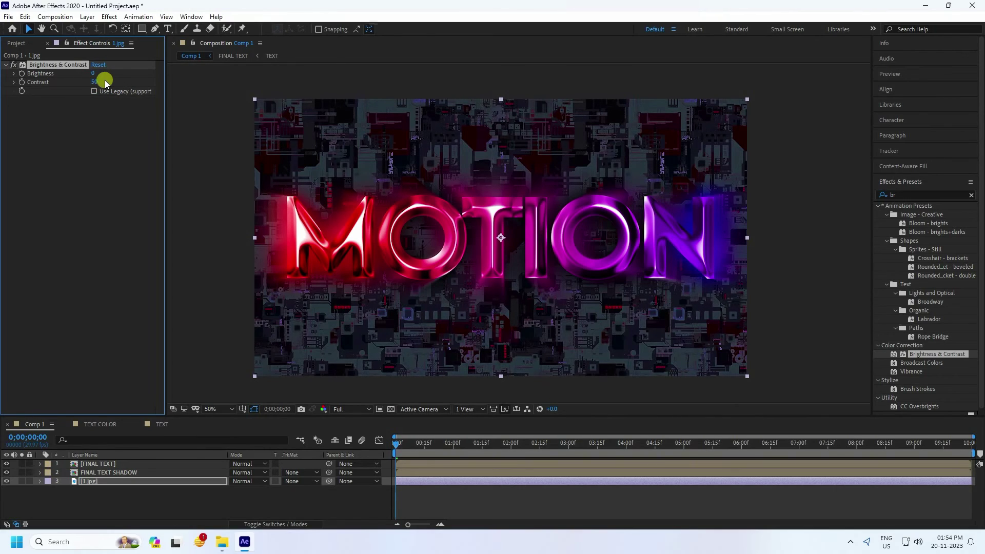
pyautogui.moveTo(93, 75); pyautogui.dragTo(112, 75)
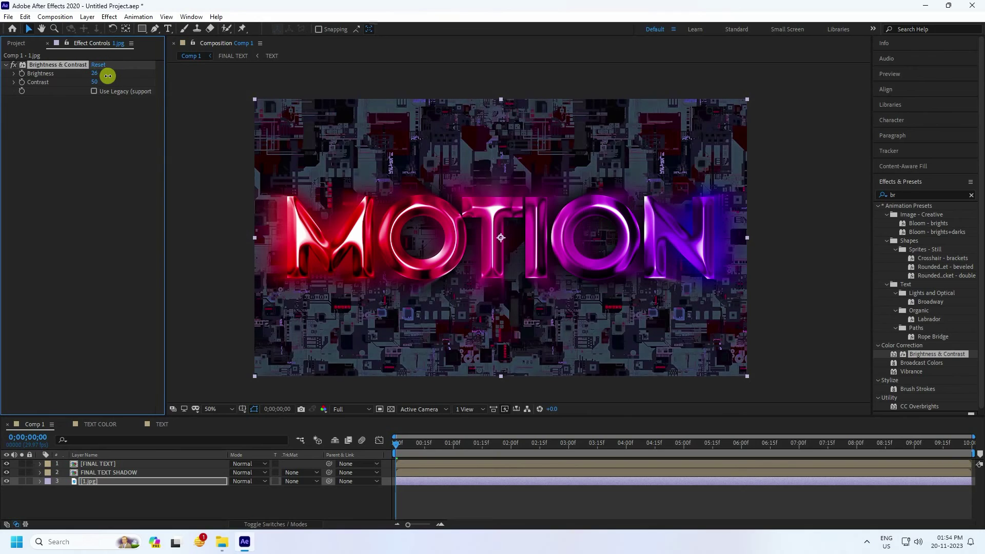
pyautogui.click(94, 74)
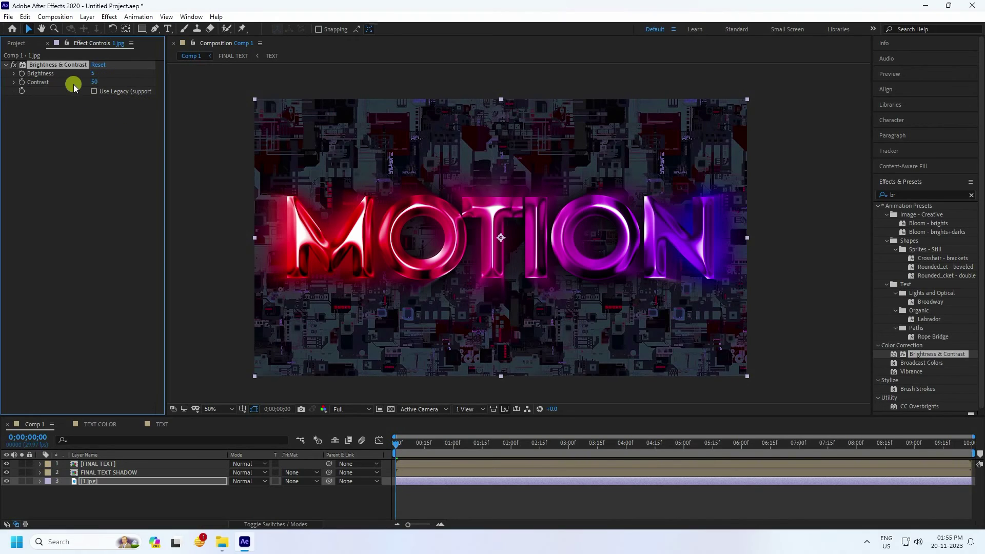
pyautogui.click(94, 91)
pyautogui.scroll(2, 451, 261)
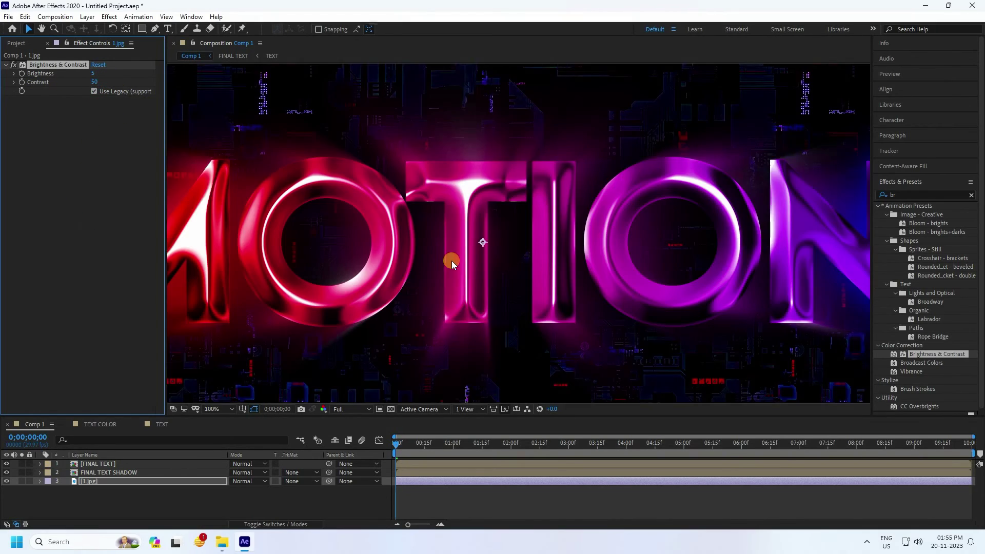
pyautogui.moveTo(508, 275); pyautogui.dragTo(297, 110)
pyautogui.moveTo(501, 206); pyautogui.dragTo(671, 216)
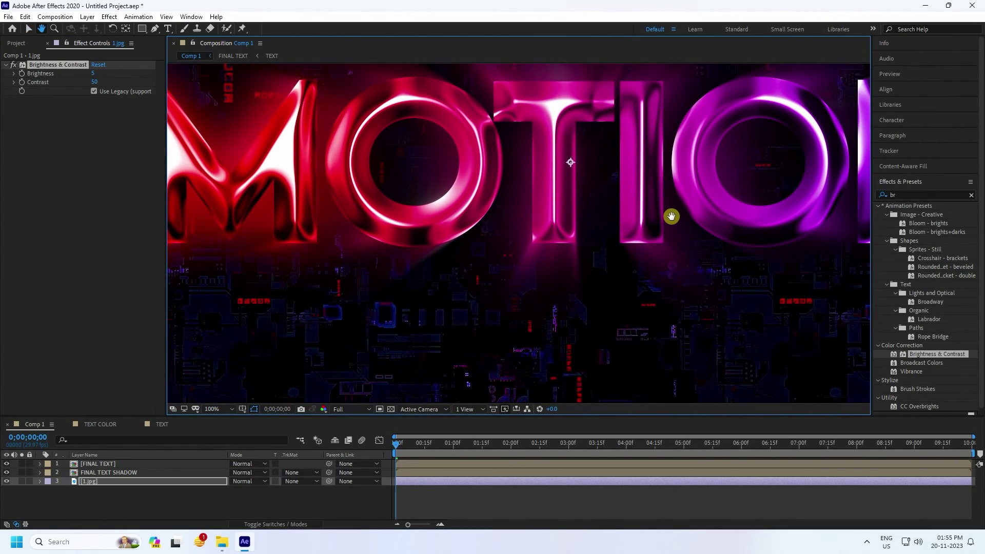
# Find the Glow effect and add it to the 1.jpg background layer.
pyautogui.click(906, 195)
pyautogui.write('glo')
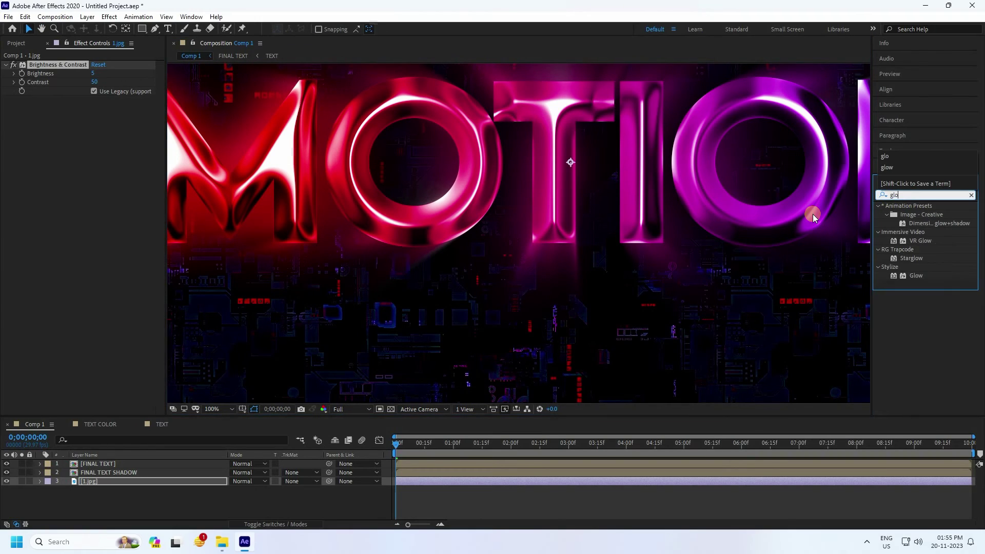
pyautogui.write('w')
pyautogui.moveTo(915, 276); pyautogui.dragTo(95, 276)
# Set the Glow Threshold on 1.jpg to 20% and check the result across the whole composition.
pyautogui.click(97, 117)
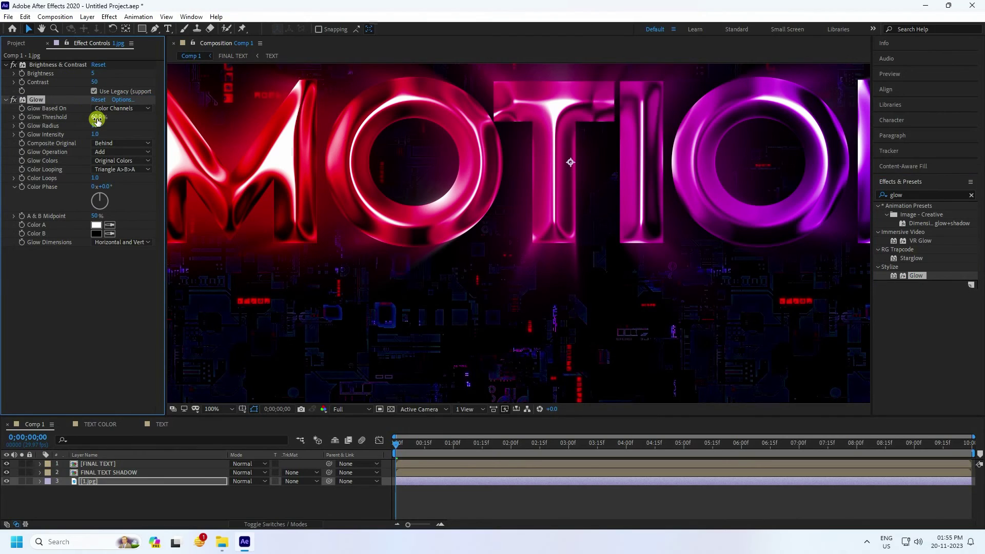
pyautogui.moveTo(74, 123); pyautogui.dragTo(38, 132)
pyautogui.press(',')
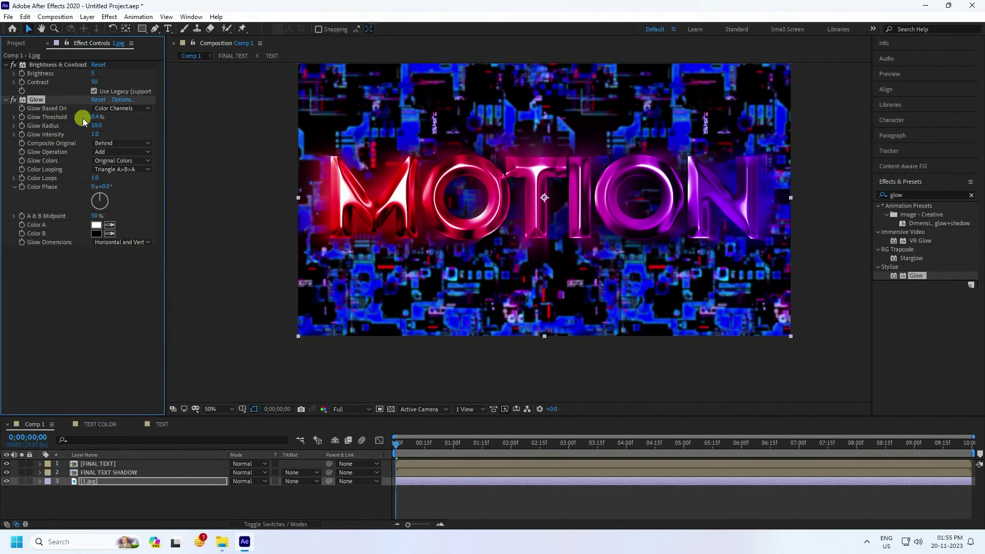
pyautogui.press('Return')
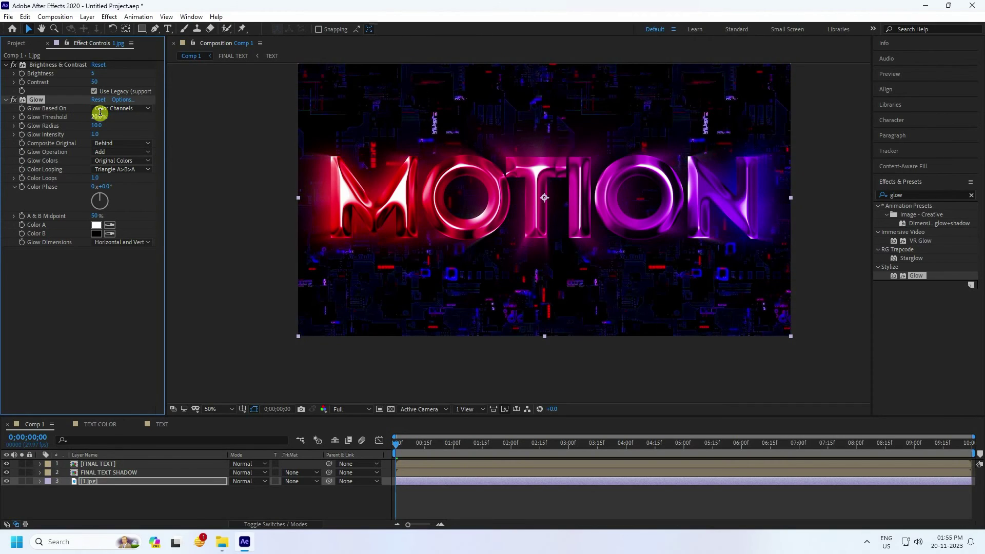
pyautogui.press('.')
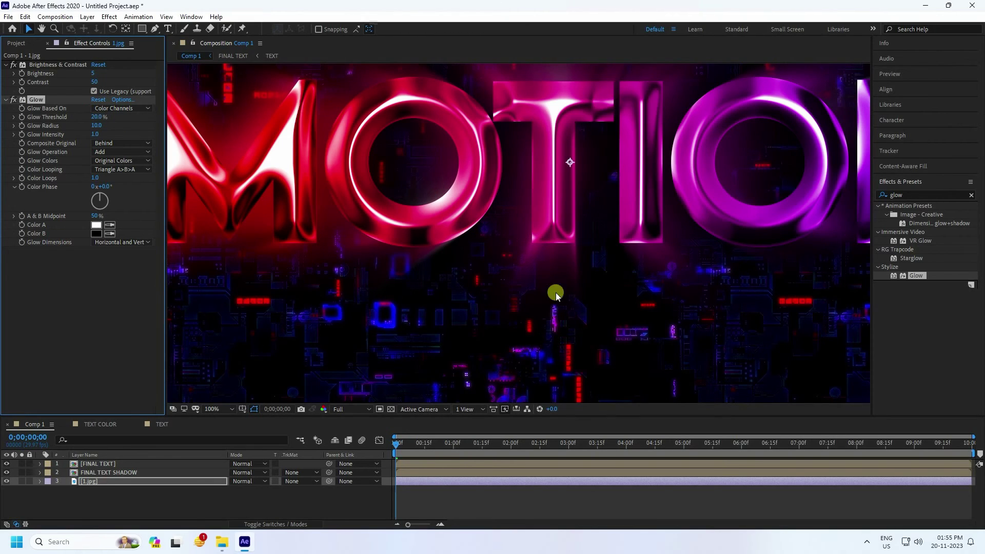
pyautogui.press('space')
pyautogui.moveTo(472, 254); pyautogui.dragTo(461, 270)
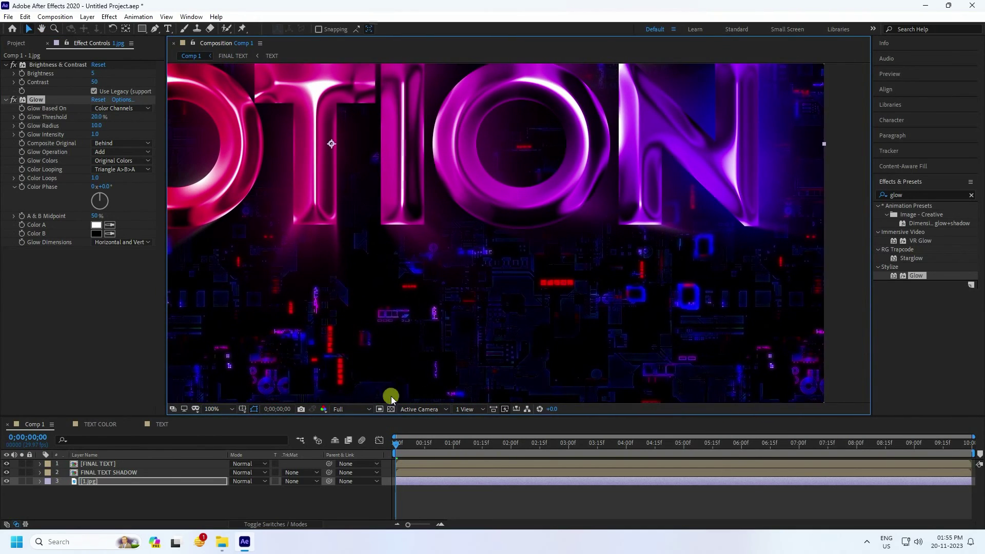
pyautogui.click(215, 412)
pyautogui.click(231, 235)
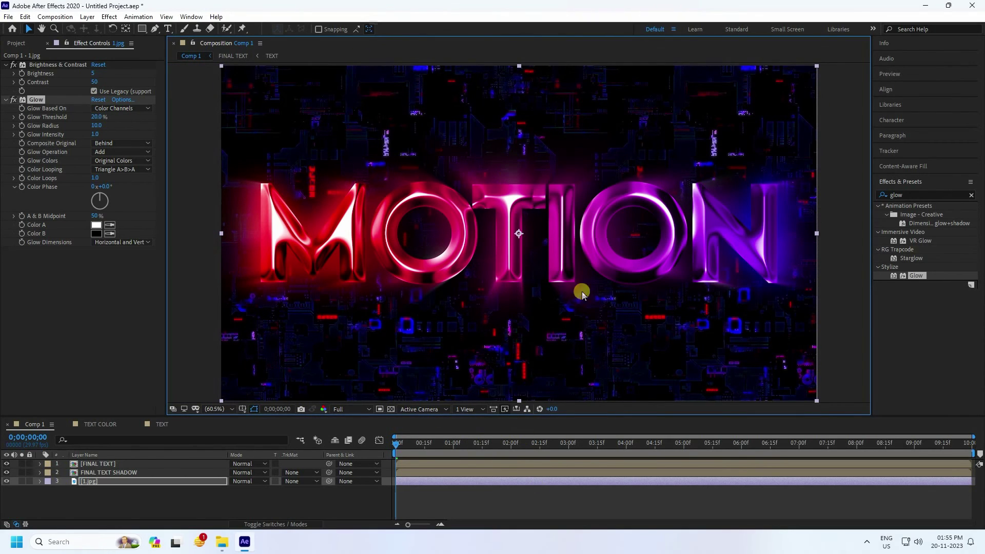
# Create a new black solid as the top layer of Comp 1.
pyautogui.rightClick(153, 505)
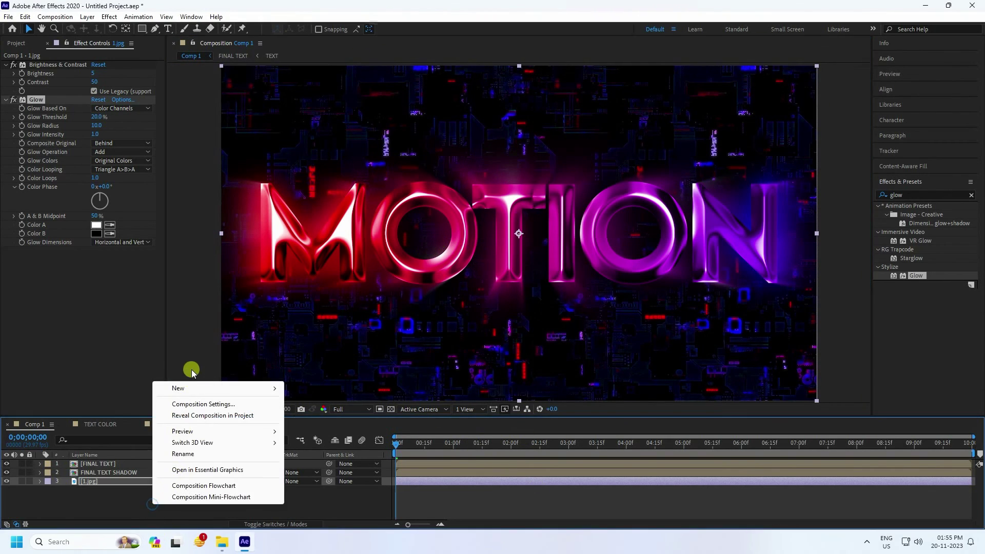
pyautogui.moveTo(188, 388)
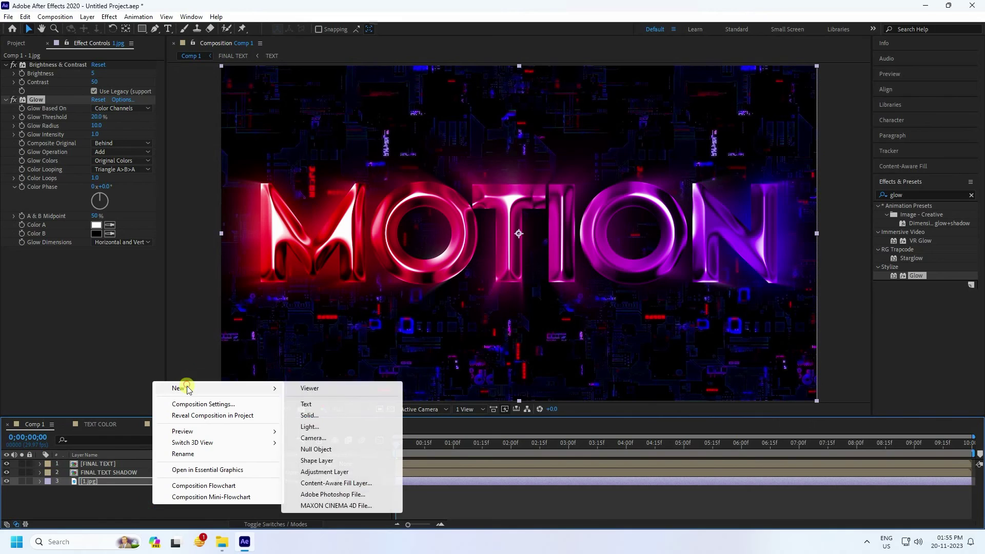
pyautogui.click(308, 416)
pyautogui.click(512, 358)
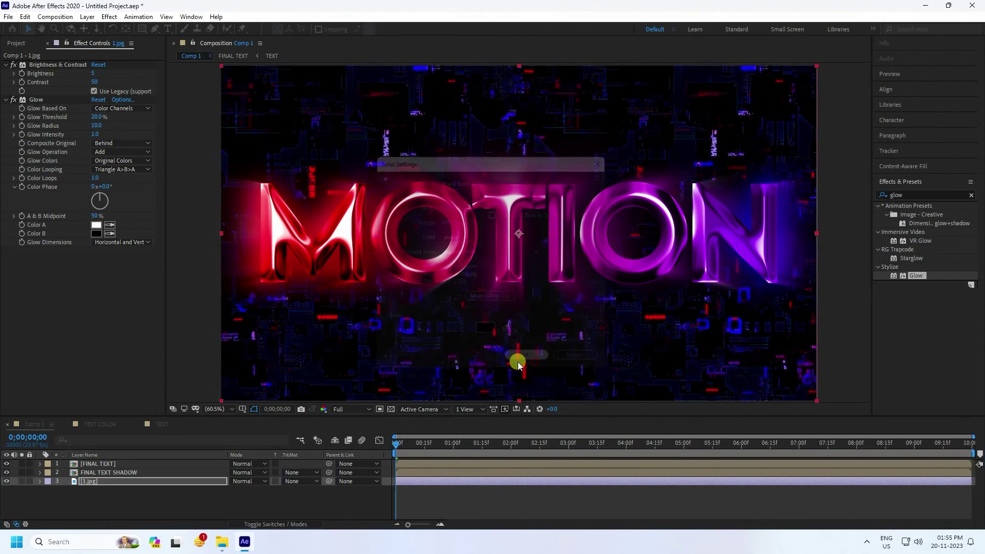
pyautogui.moveTo(116, 482); pyautogui.dragTo(136, 462)
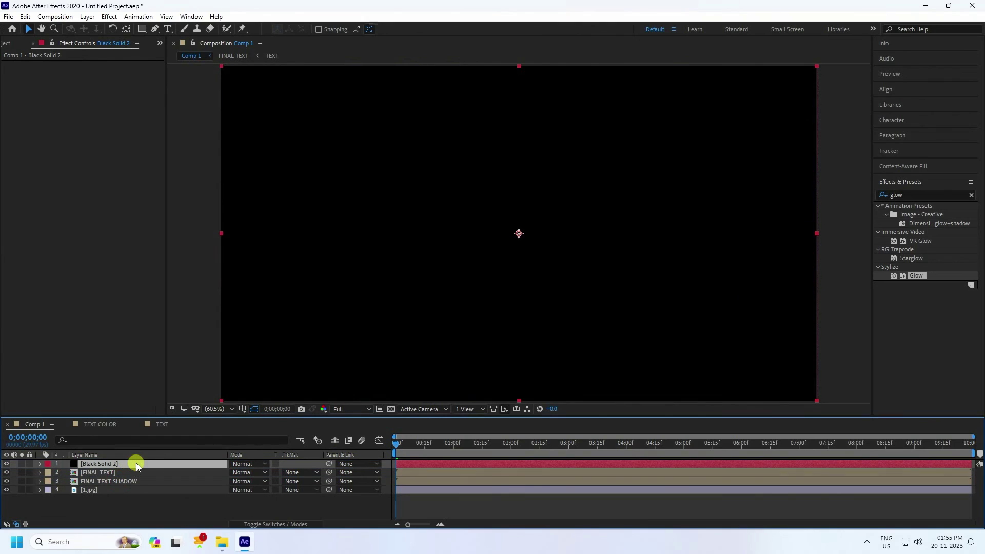
# Apply the Video Copilot Optical Flares effect to the new black solid.
pyautogui.click(109, 16)
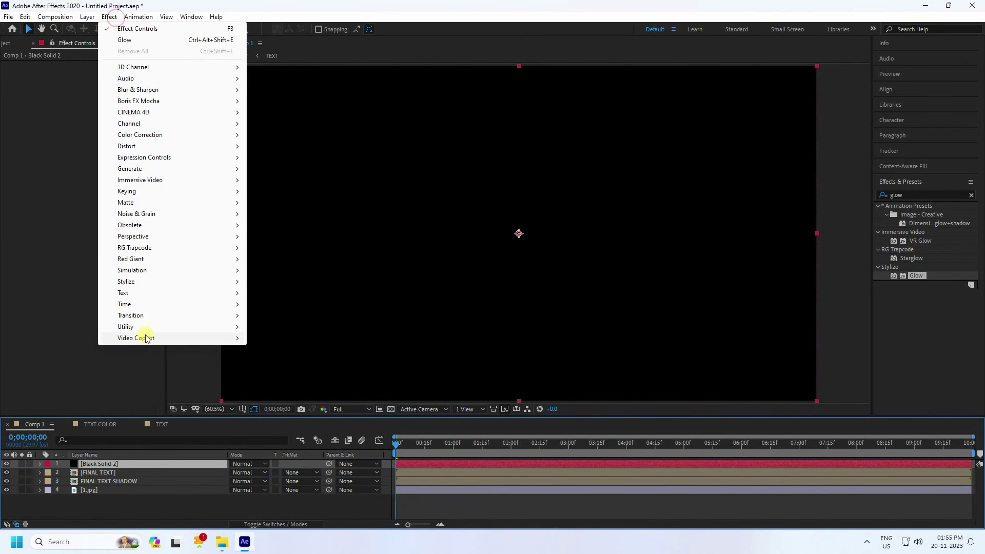
pyautogui.moveTo(207, 344)
pyautogui.click(281, 350)
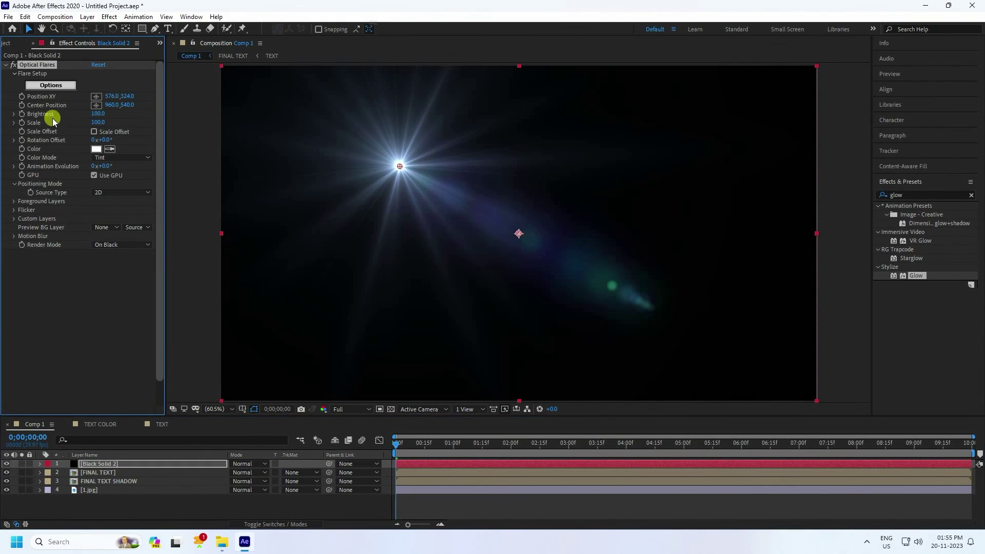
# Load the FDA flare from the Conspiracy Presets folder in the Optical Flares options and accept it.
pyautogui.click(50, 85)
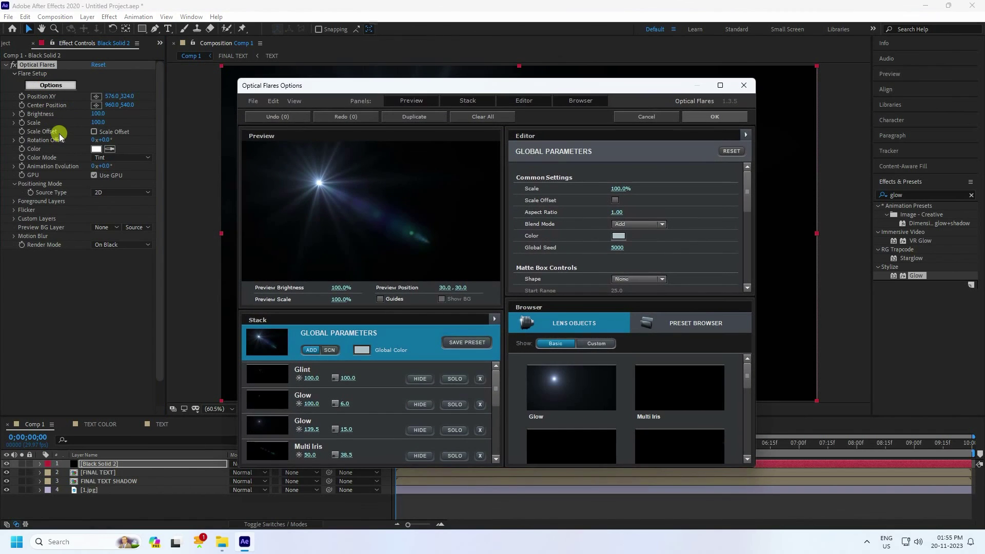
pyautogui.click(720, 86)
pyautogui.click(807, 314)
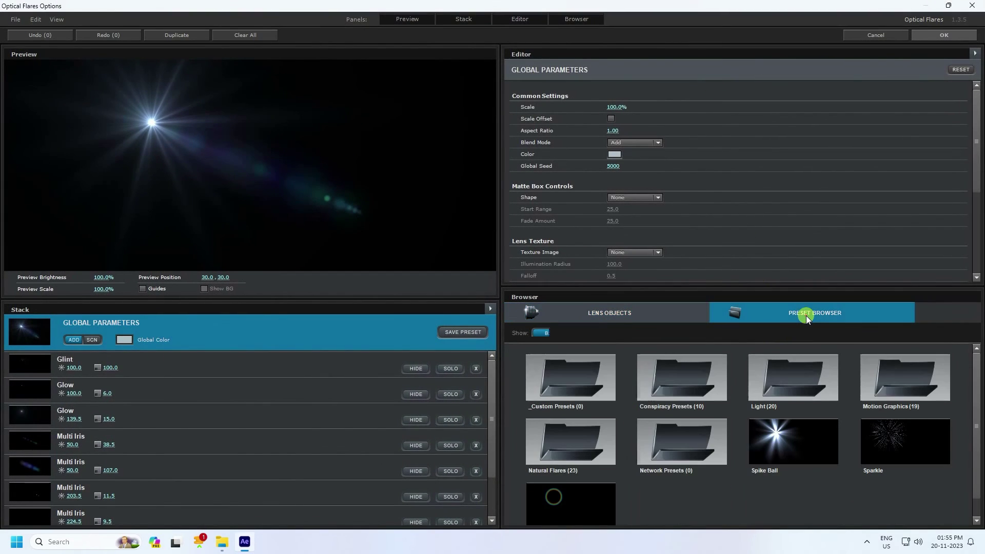
pyautogui.doubleClick(795, 385)
pyautogui.scroll(-4, 657, 420)
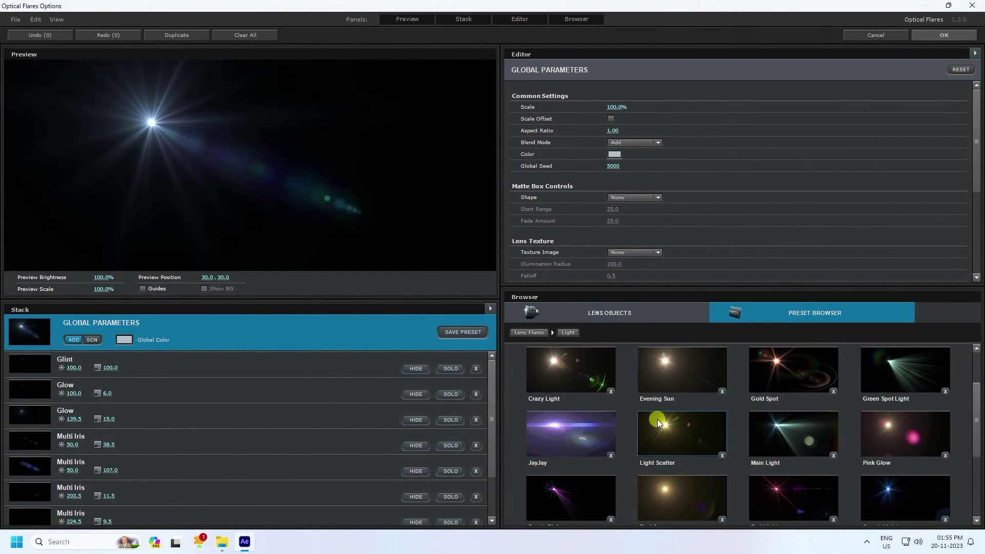
pyautogui.scroll(4, 658, 419)
pyautogui.doubleClick(606, 384)
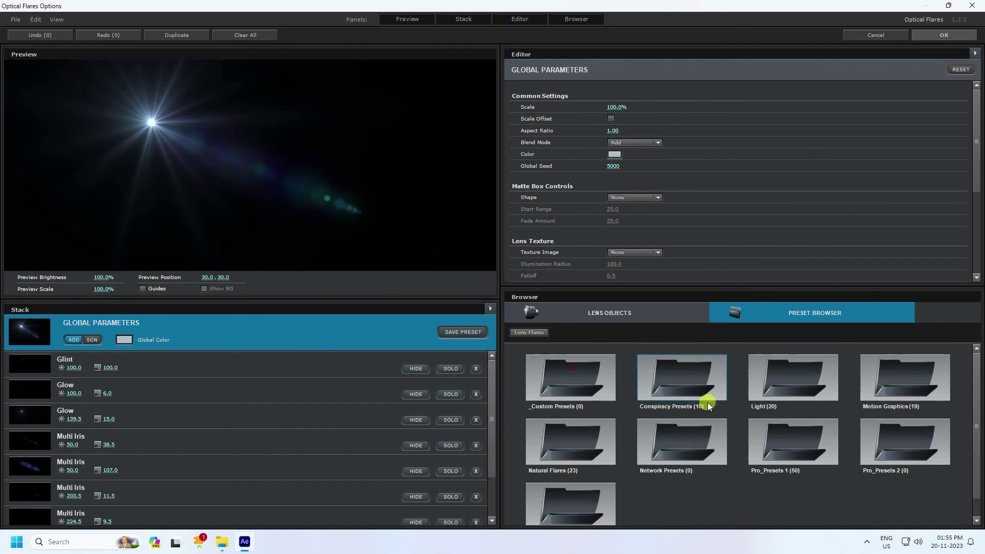
pyautogui.doubleClick(707, 402)
pyautogui.click(592, 430)
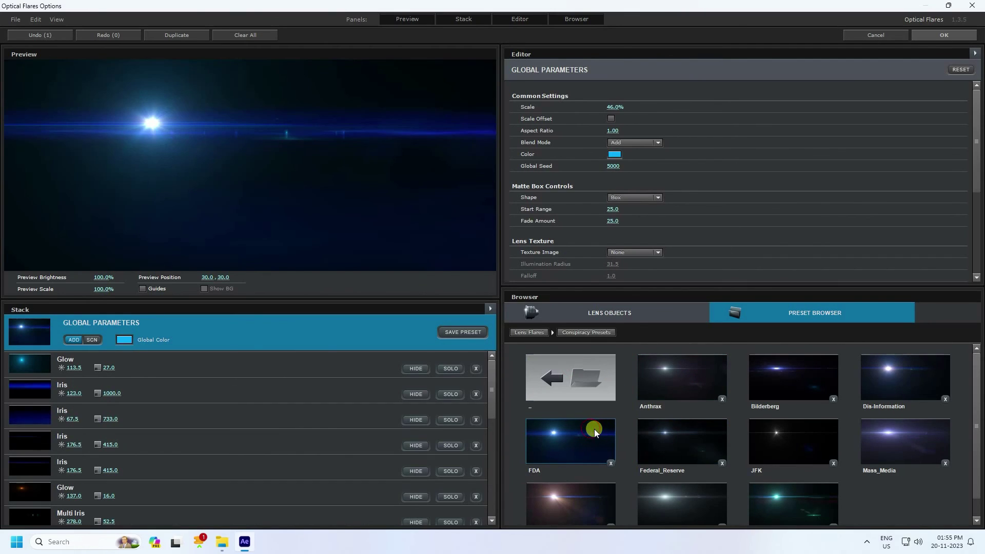
pyautogui.click(925, 36)
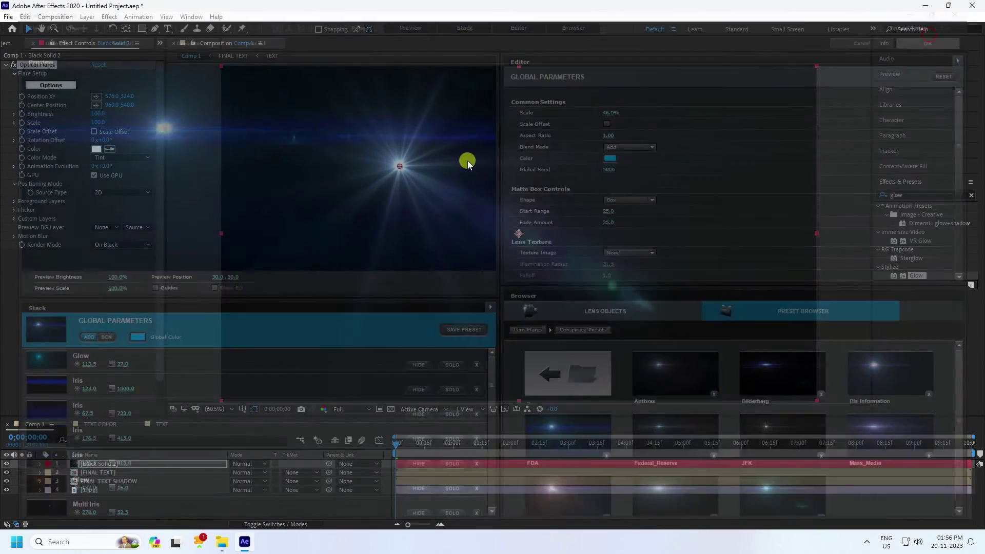
# Move the flare just outside the frame's upper-left corner, at about -79, 33, and set the solid's blending mode to Add.
pyautogui.moveTo(404, 168); pyautogui.dragTo(198, 75)
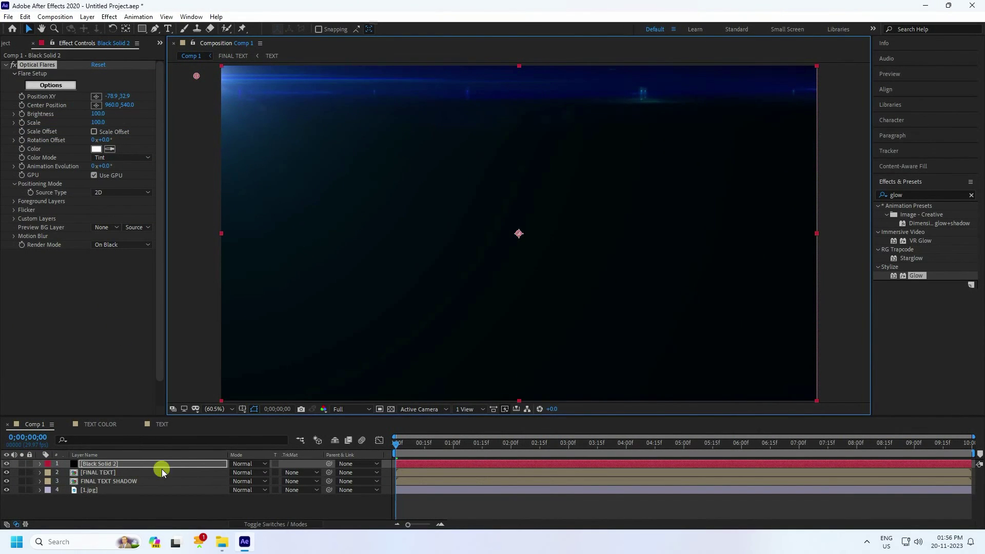
pyautogui.click(251, 464)
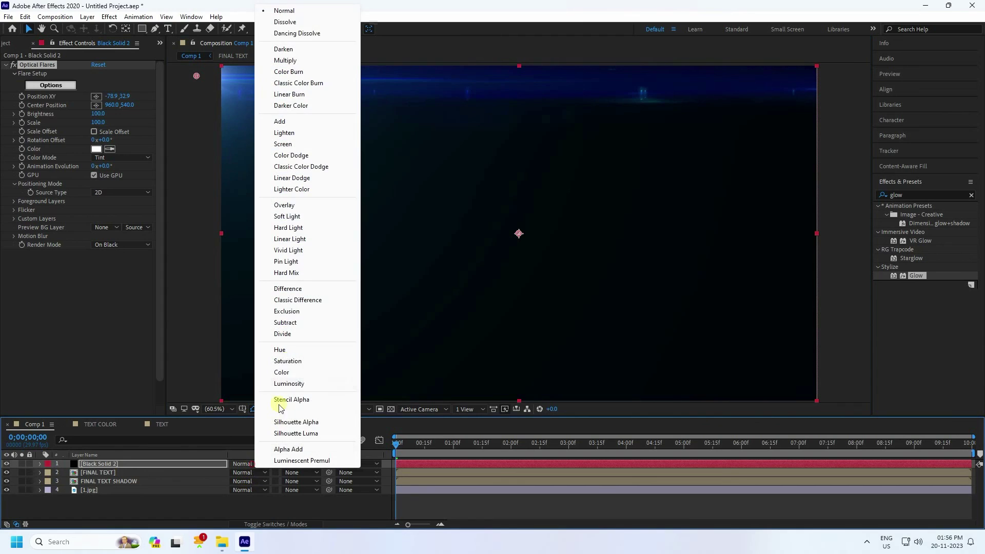
pyautogui.click(286, 127)
pyautogui.scroll(-1, 353, 182)
pyautogui.scroll(-1, 384, 186)
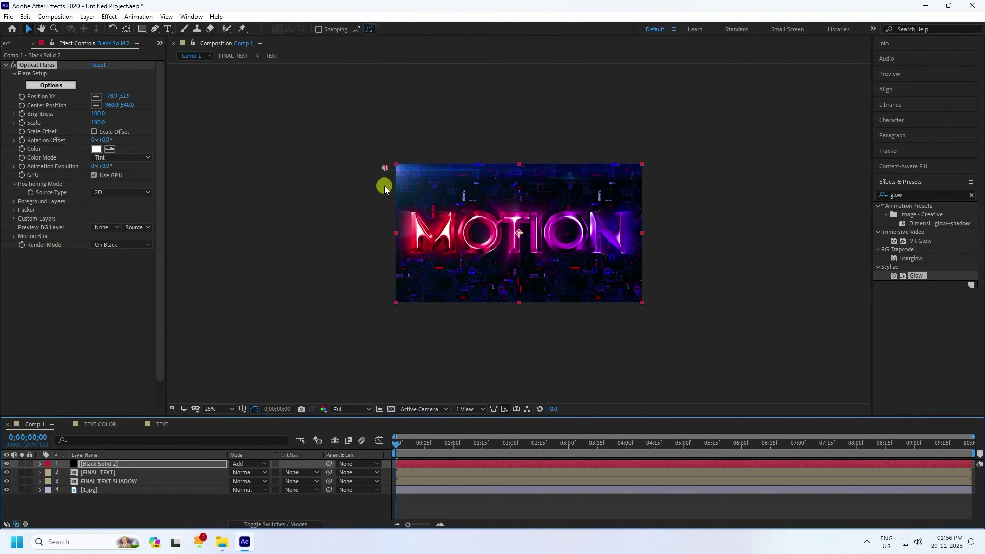
pyautogui.scroll(1, 366, 205)
# Duplicate the flare solid and move the copy's flare to the frame's lower-right corner, at about 1957, 981.
pyautogui.click(95, 465)
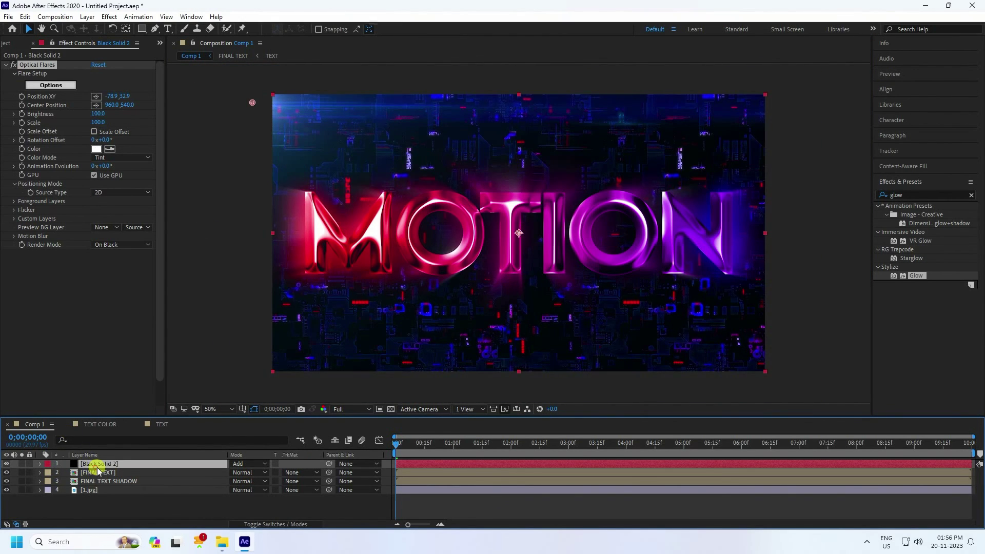
pyautogui.hotkey('ctrl', 'd')
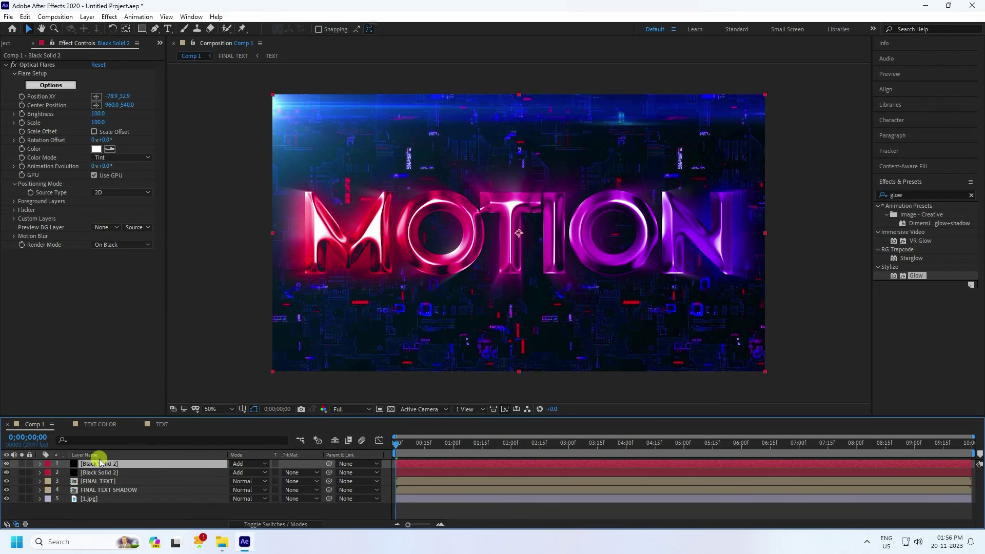
pyautogui.click(35, 64)
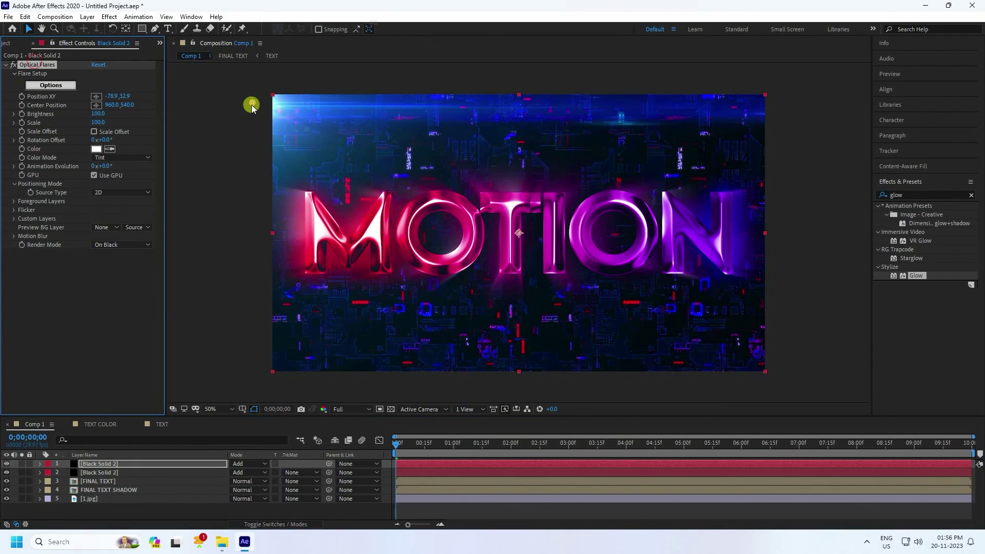
pyautogui.moveTo(393, 186); pyautogui.dragTo(720, 313)
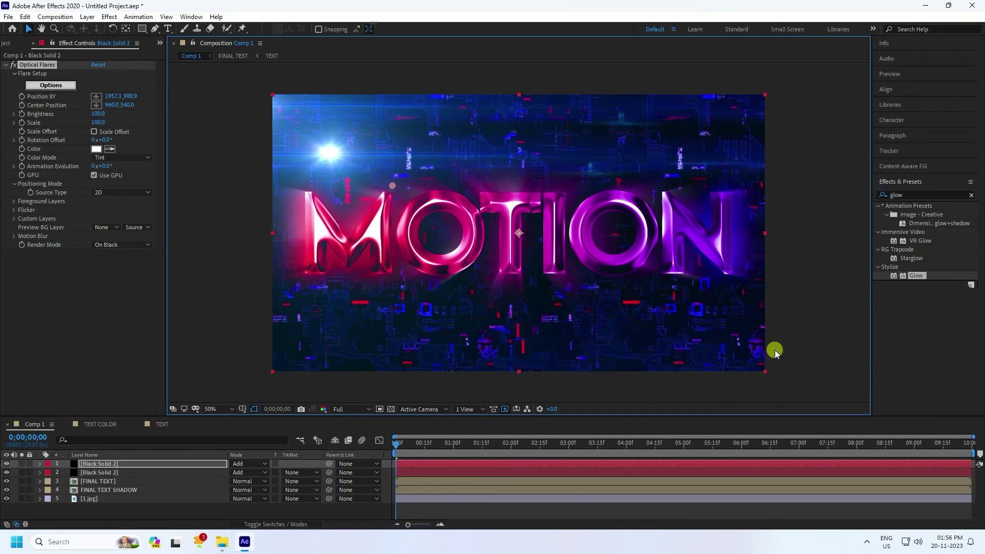
# Move the duplicated solid's flare farther out past the frame's lower-right corner, at about 1983, 1033.
pyautogui.moveTo(775, 350); pyautogui.dragTo(783, 357)
pyautogui.press('.')
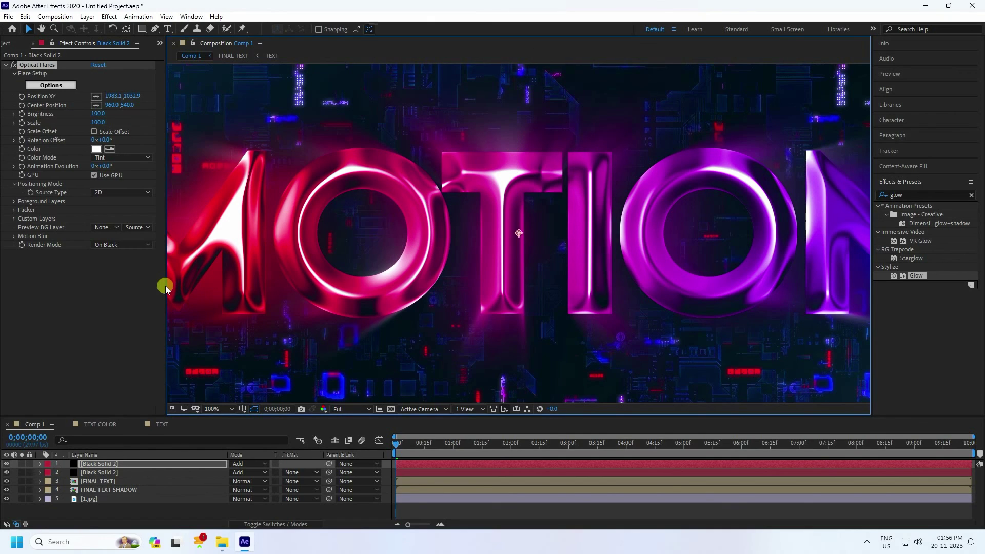
# Import the BG Particles 2 video from the Texture folder into the project as footage.
pyautogui.click(16, 43)
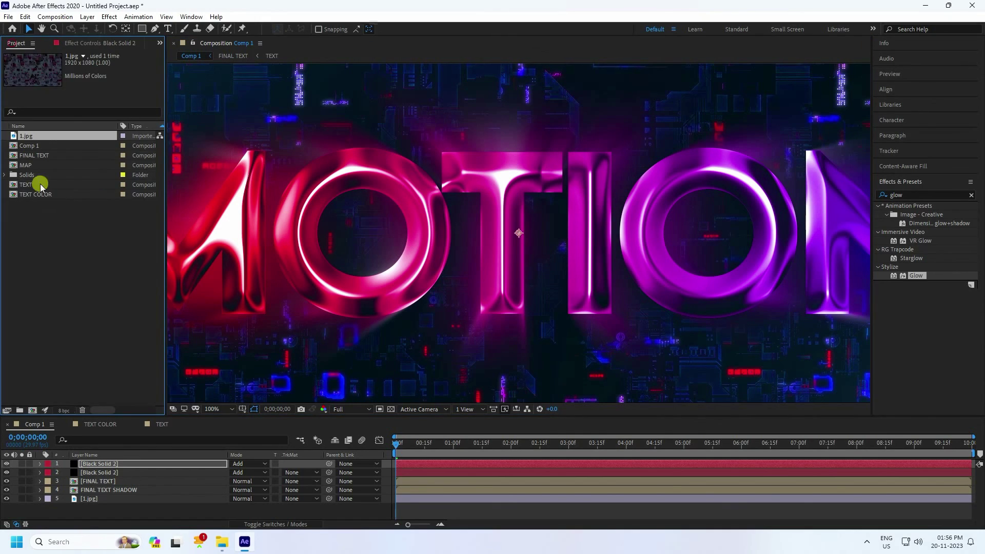
pyautogui.rightClick(55, 258)
pyautogui.moveTo(97, 312)
pyautogui.click(208, 309)
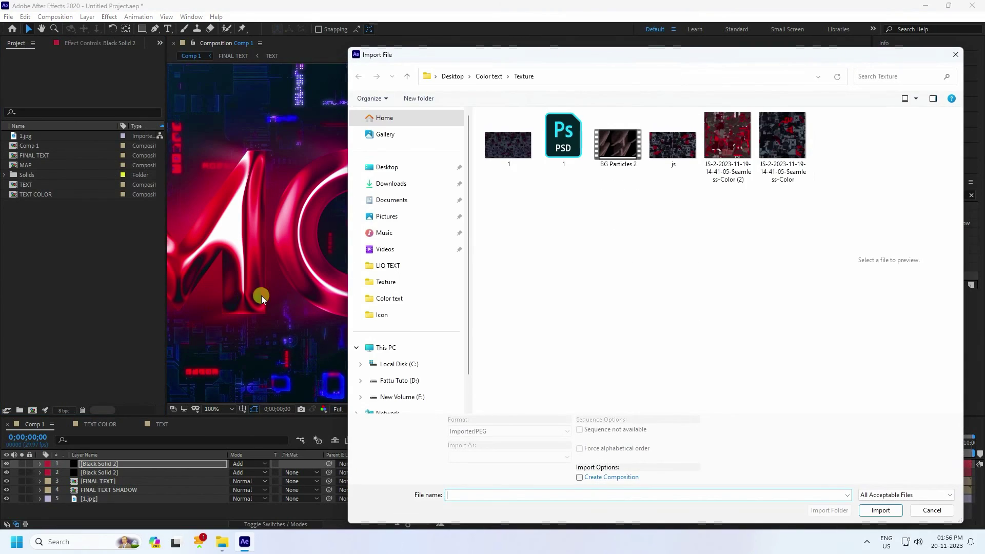
pyautogui.click(608, 154)
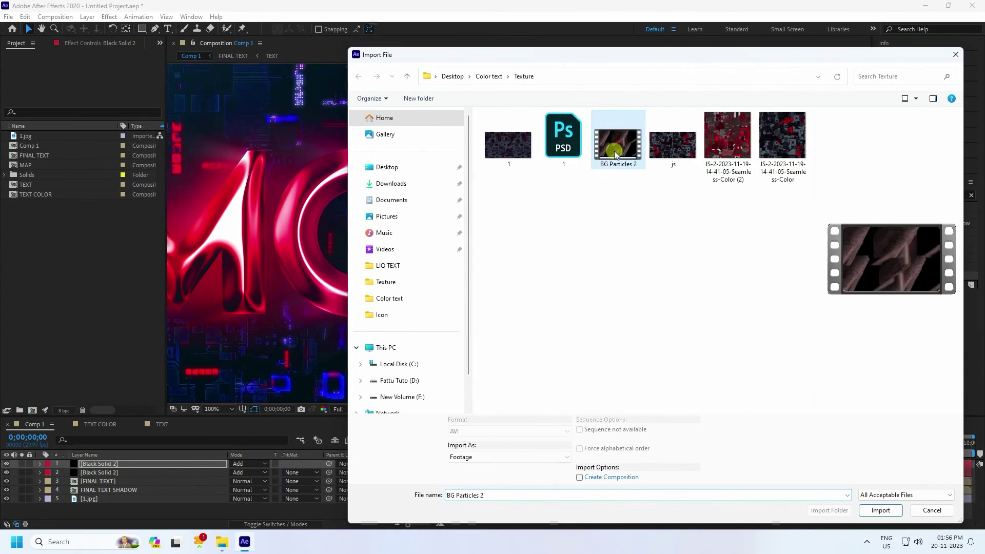
pyautogui.click(899, 515)
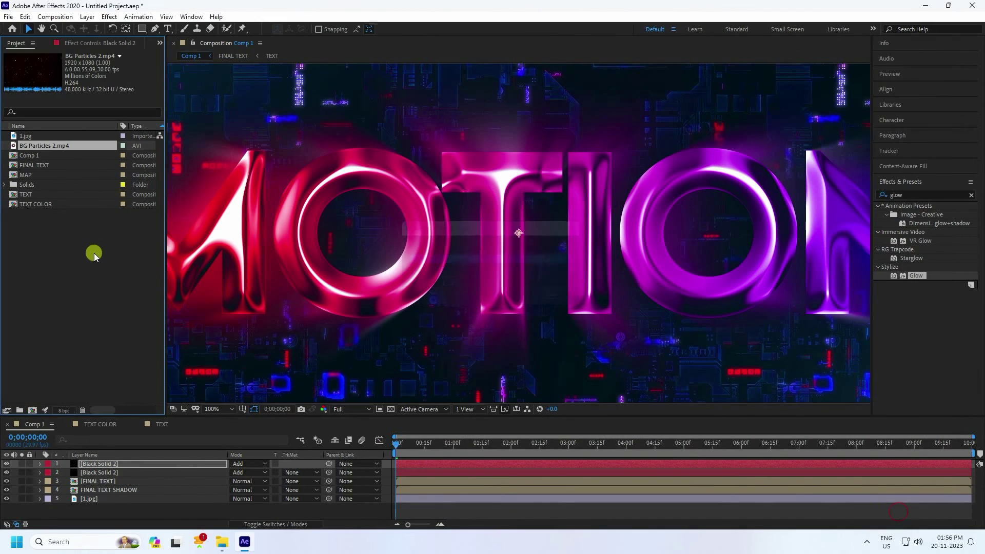
# Place BG Particles 2.mp4 above all other layers in Comp 1 and set its blending mode to Add.
pyautogui.moveTo(54, 146); pyautogui.dragTo(140, 460)
pyautogui.click(254, 463)
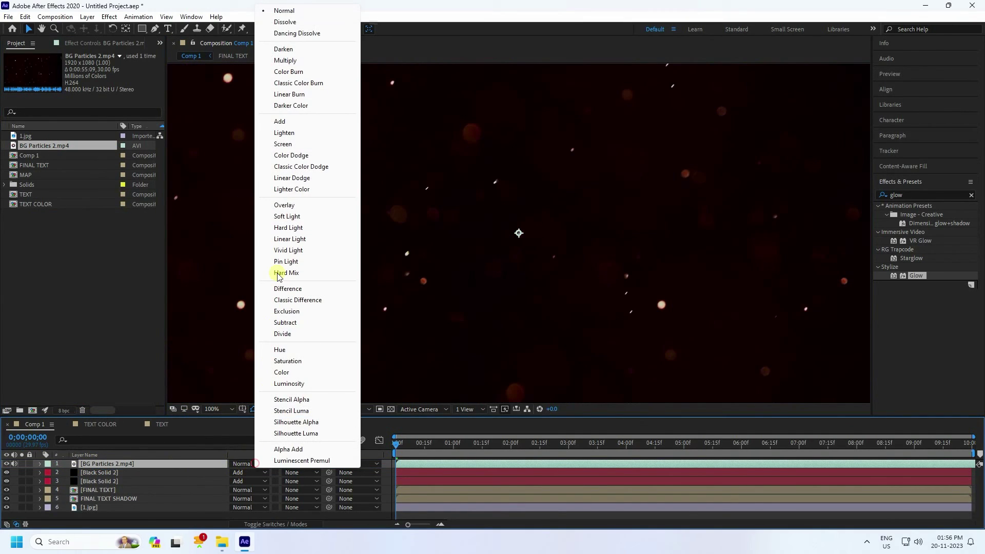
pyautogui.click(281, 123)
pyautogui.scroll(-2, 479, 209)
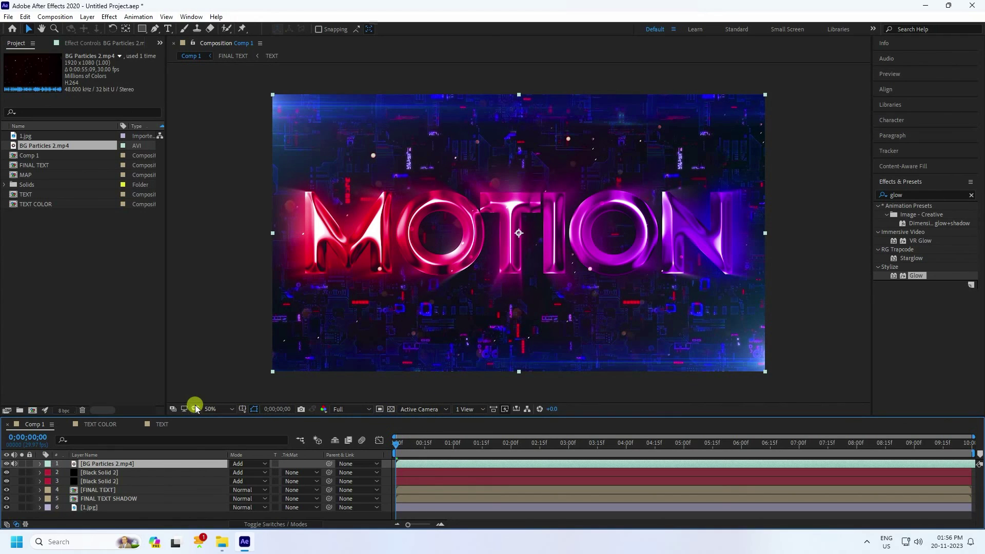
# Fit the composition in the viewer and play a preview of the title animation with the particles from the start.
pyautogui.click(216, 409)
pyautogui.click(218, 227)
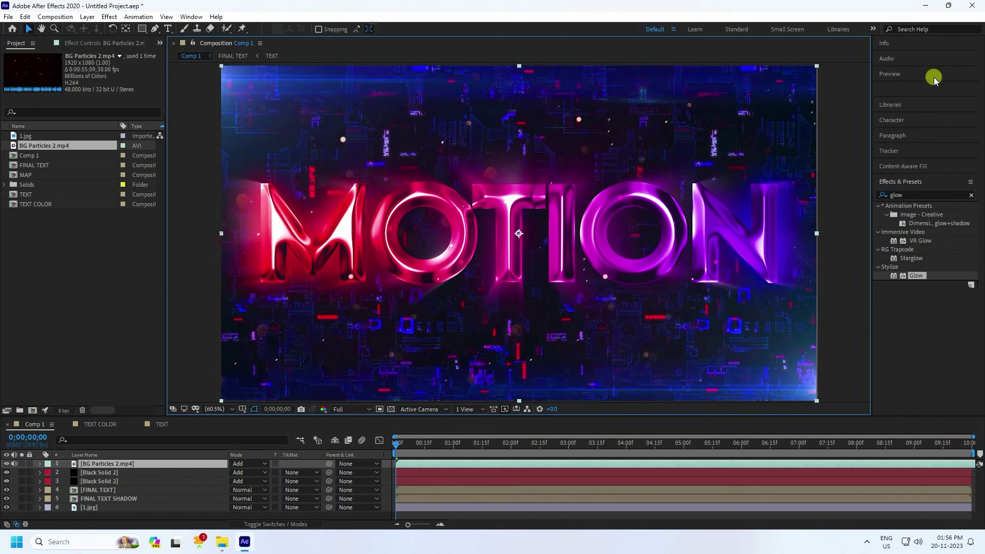
pyautogui.click(890, 74)
pyautogui.click(924, 88)
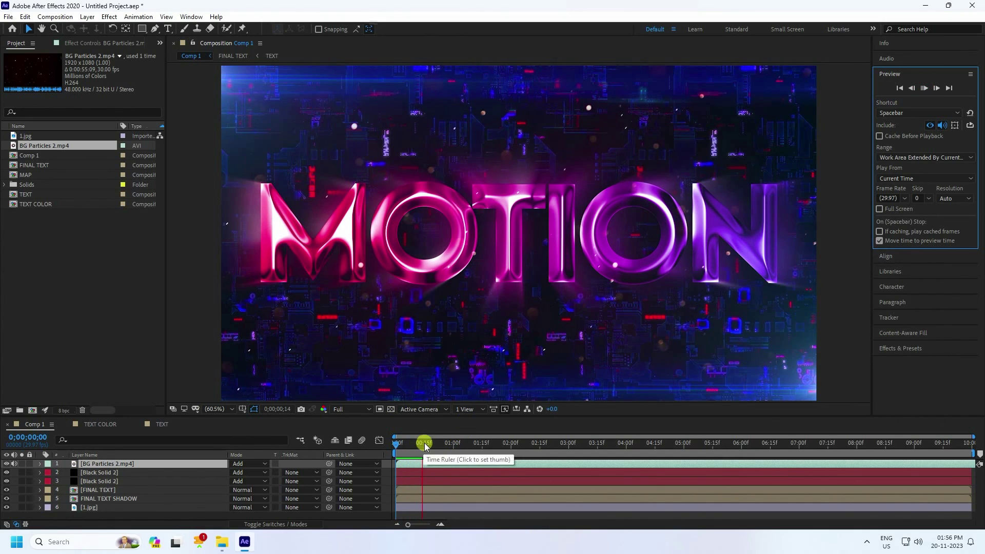
pyautogui.click(924, 88)
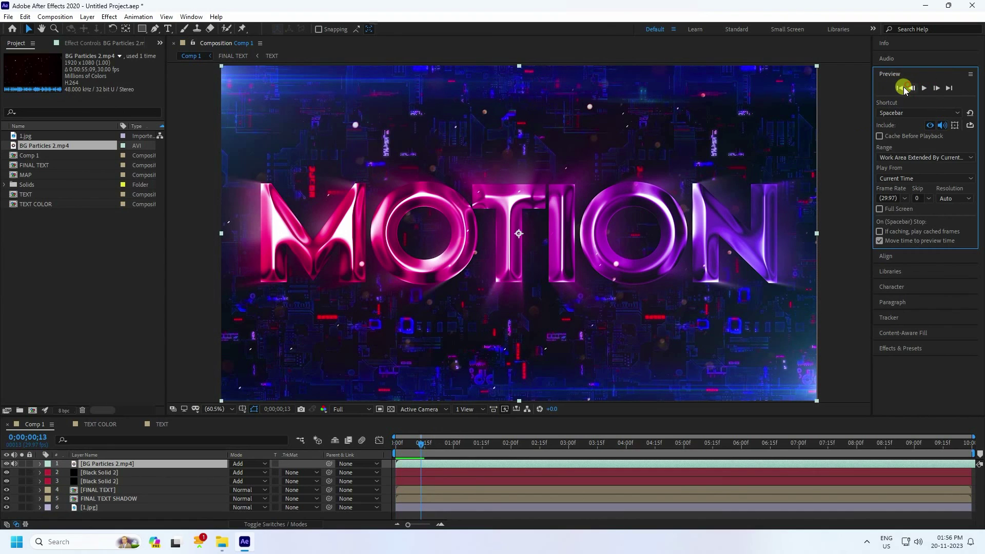
pyautogui.click(925, 88)
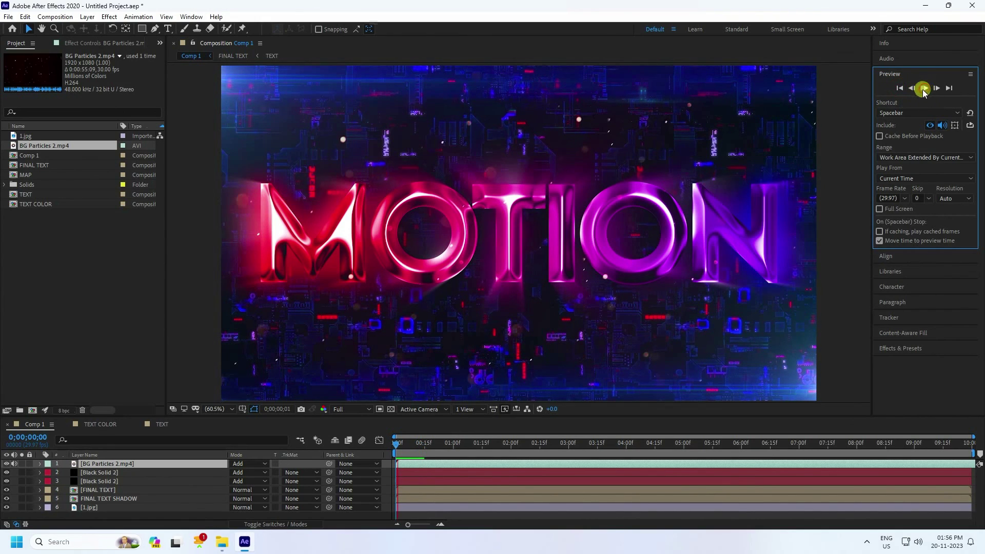
# Check the title's colours and the particles at several points between about 4 and 9 seconds in the timeline.
pyautogui.click(630, 445)
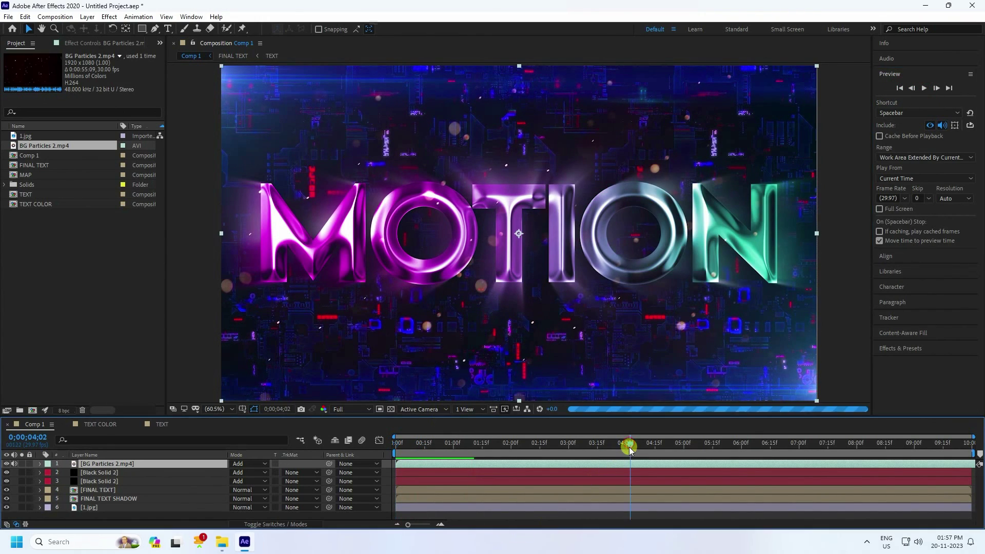
pyautogui.click(713, 444)
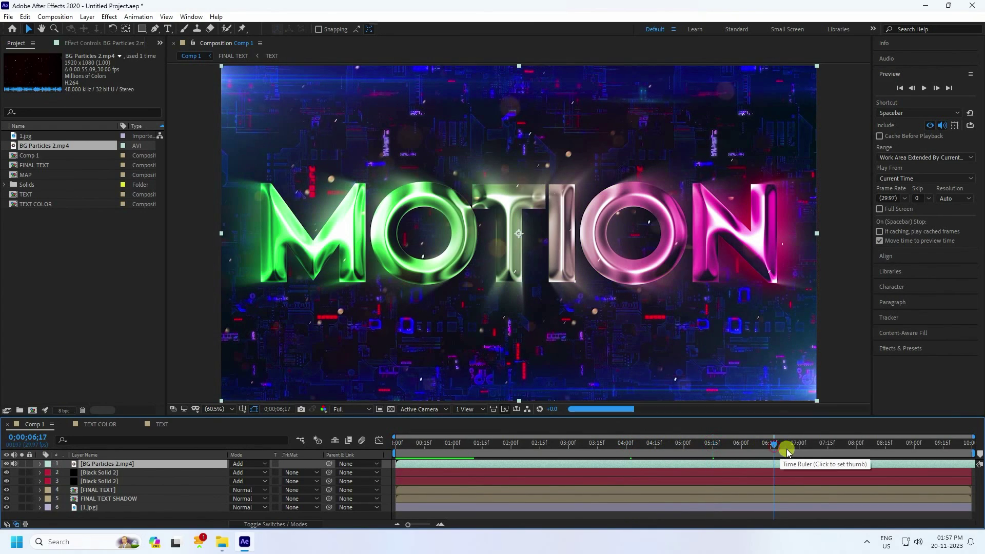
pyautogui.click(824, 446)
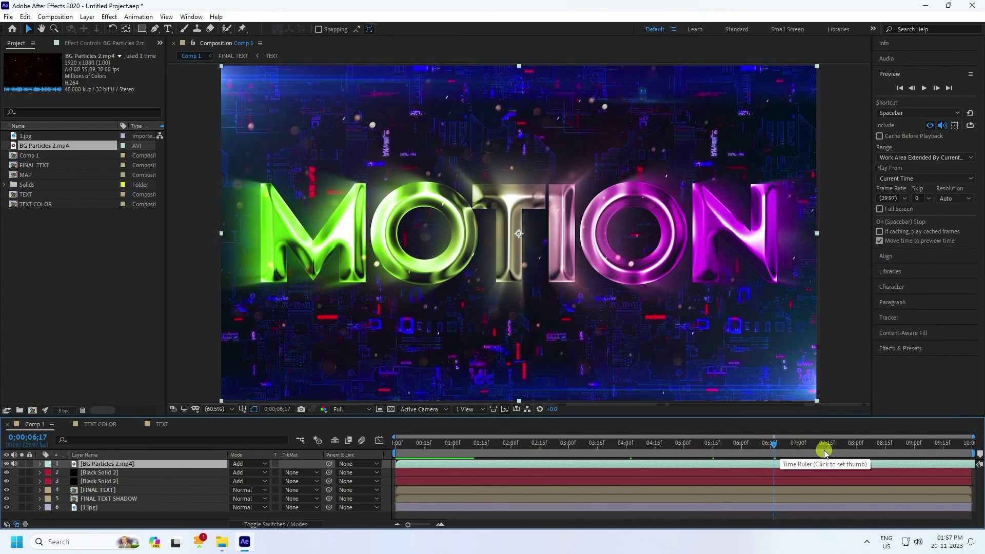
pyautogui.click(865, 442)
pyautogui.click(905, 450)
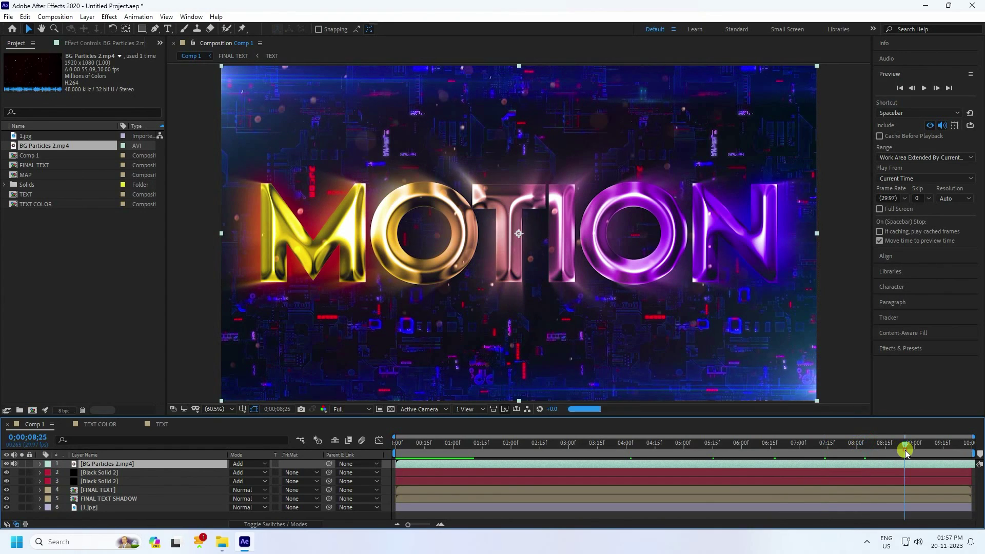